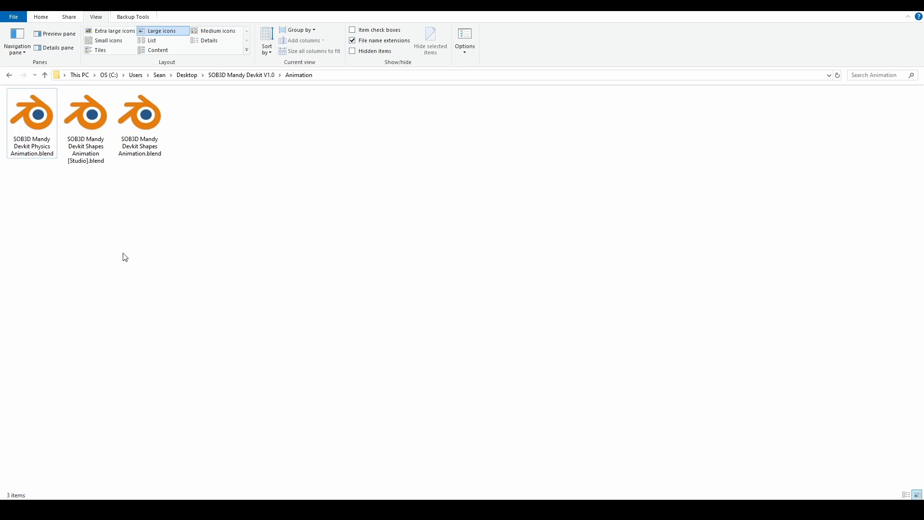
# - Enlarge the file icons and look over the Physics, Shapes [Studio] and Shapes animation .blend files in the Animation folder
pyautogui.keyDown('ctrl'); pyautogui.scroll(4, 125, 257); pyautogui.keyUp('ctrl')
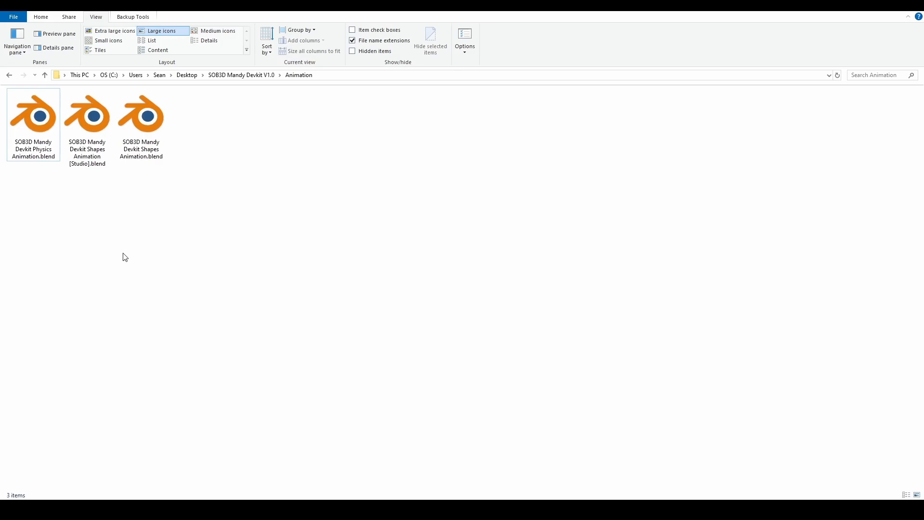
pyautogui.keyDown('ctrl'); pyautogui.scroll(1, 124, 257); pyautogui.keyUp('ctrl')
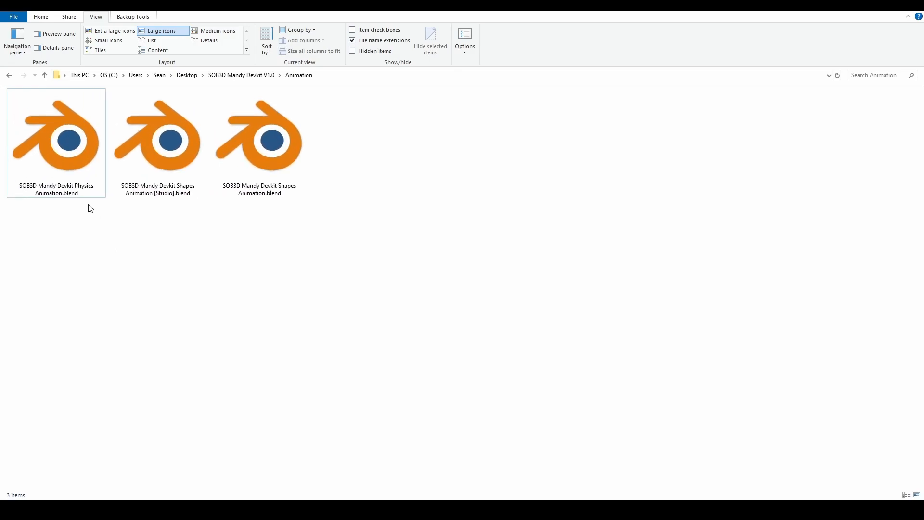
pyautogui.click(84, 188)
pyautogui.click(165, 165)
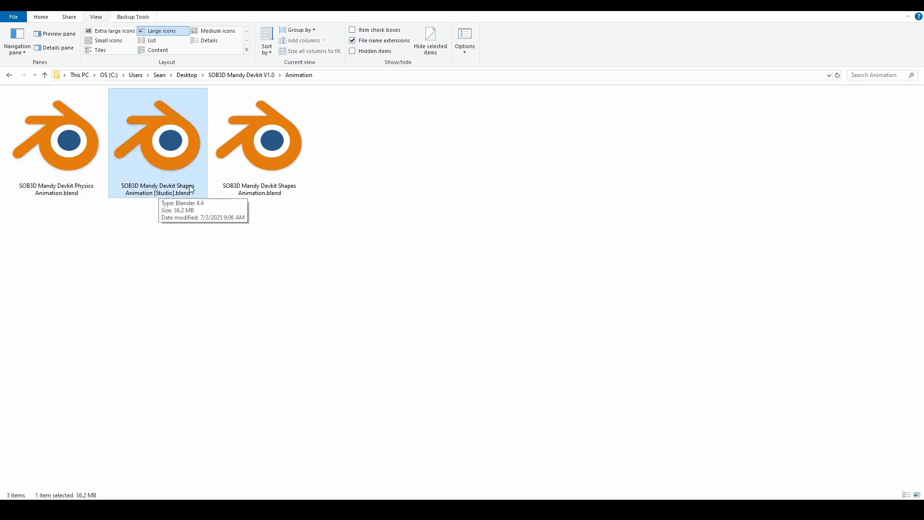
pyautogui.click(279, 151)
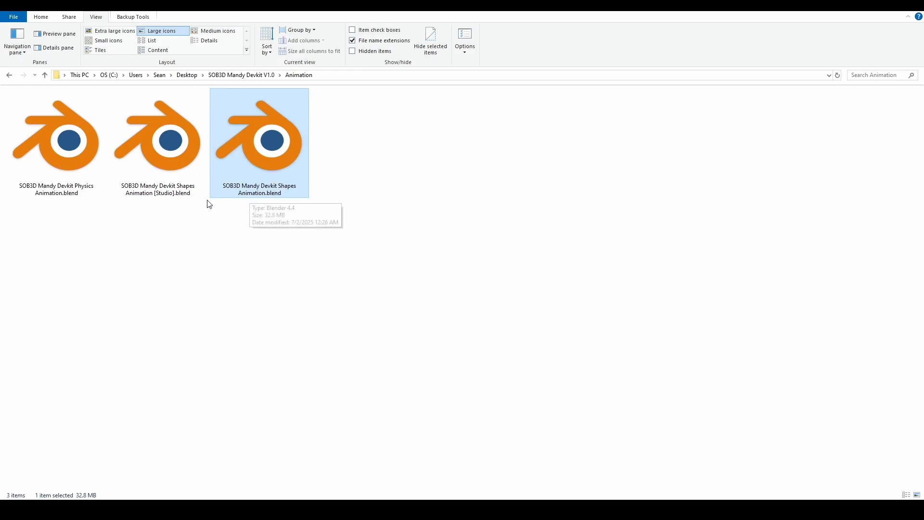
pyautogui.click(167, 193)
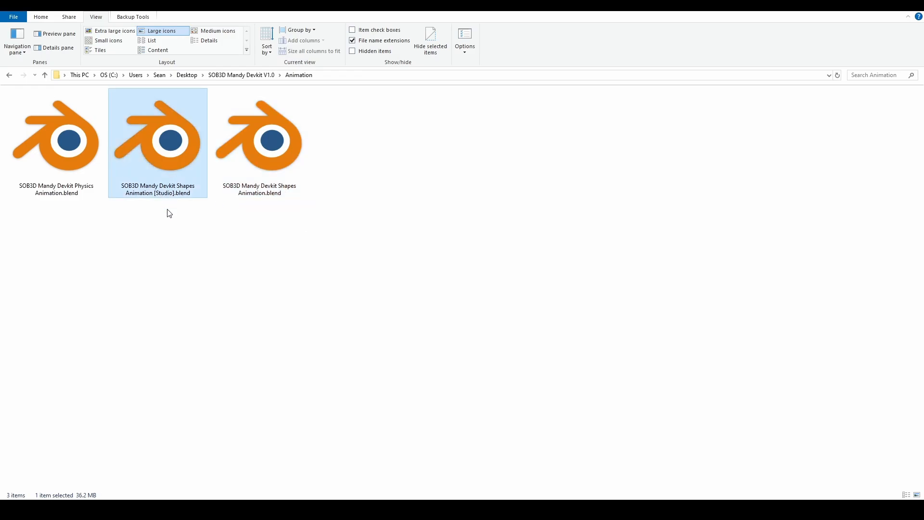
pyautogui.click(240, 165)
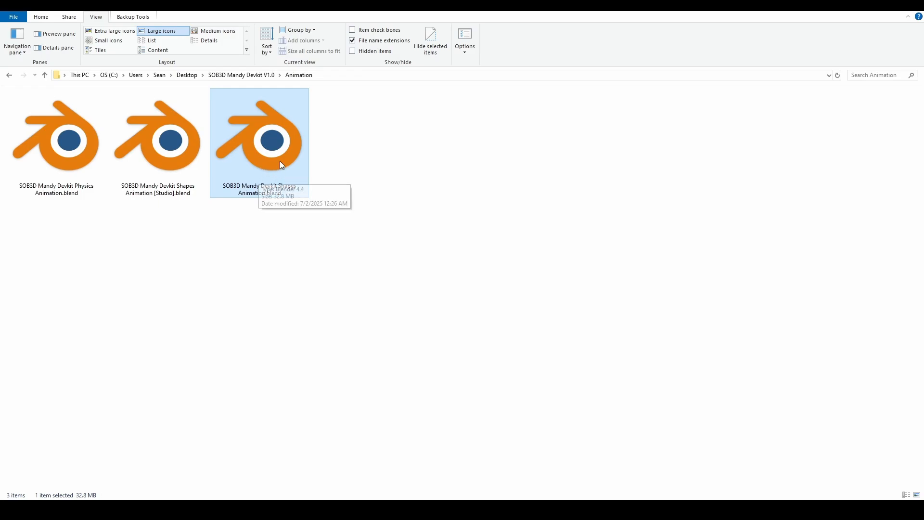
pyautogui.click(179, 156)
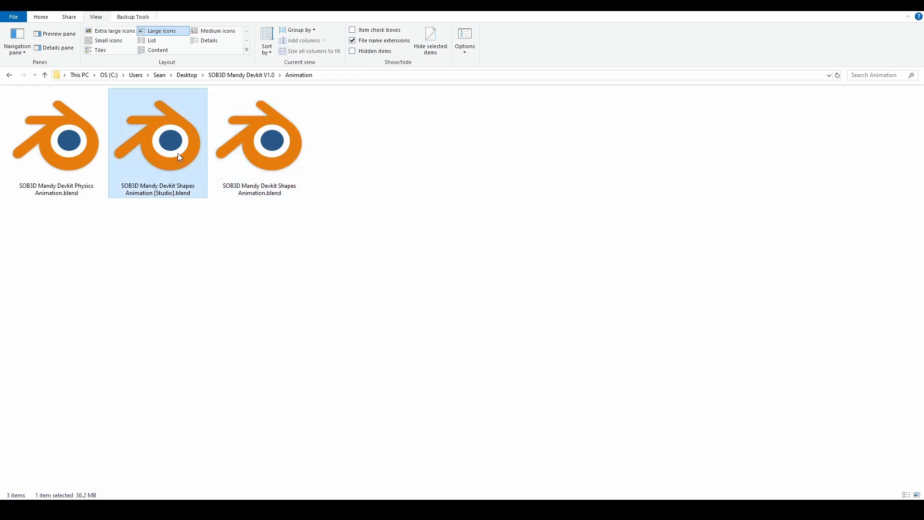
pyautogui.click(53, 150)
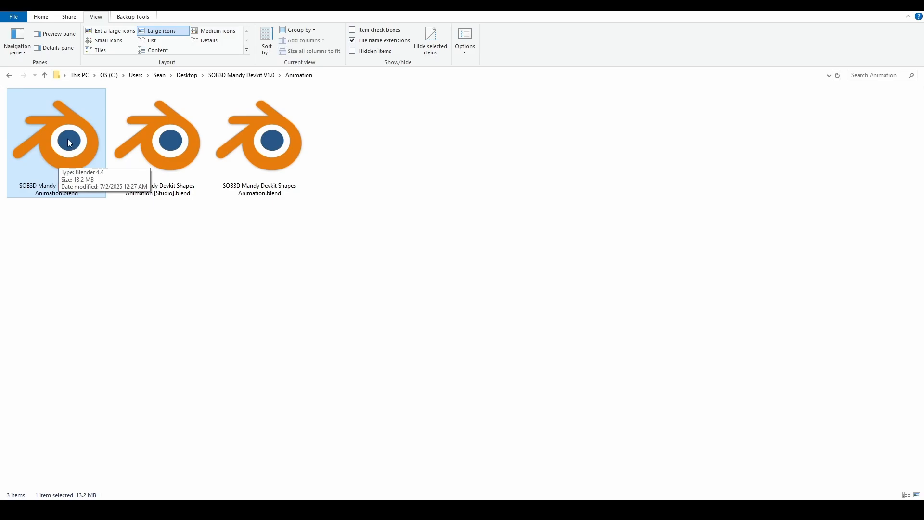
pyautogui.click(96, 241)
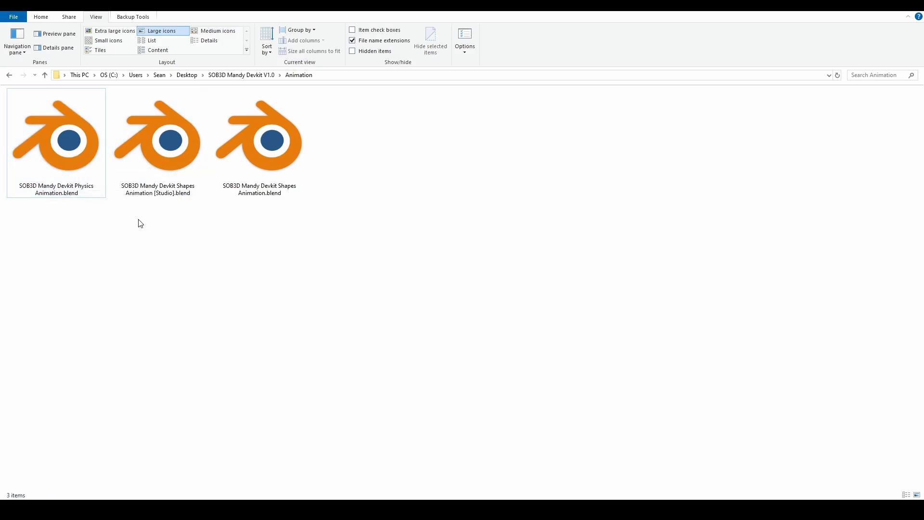
pyautogui.moveTo(138, 219); pyautogui.dragTo(280, 172)
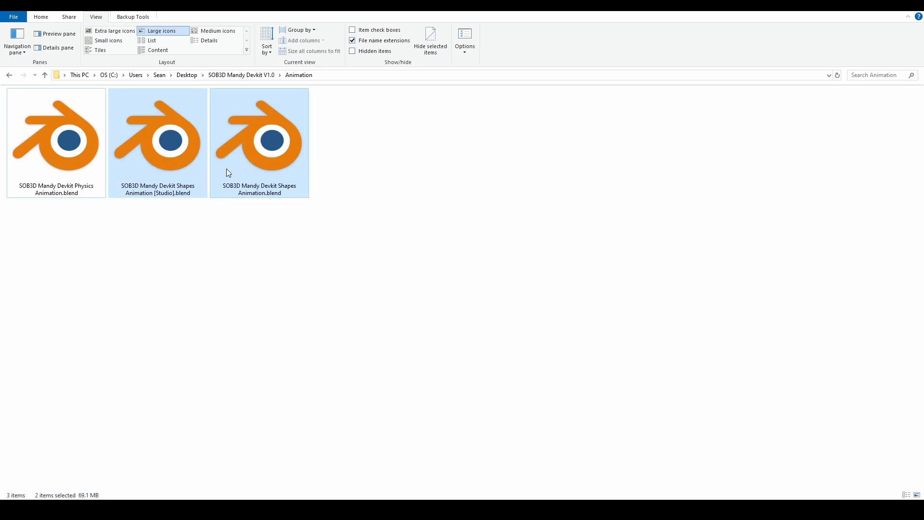
# - Open SOB3D Mandy Devkit Physics Animation.blend in Blender
pyautogui.click(91, 188)
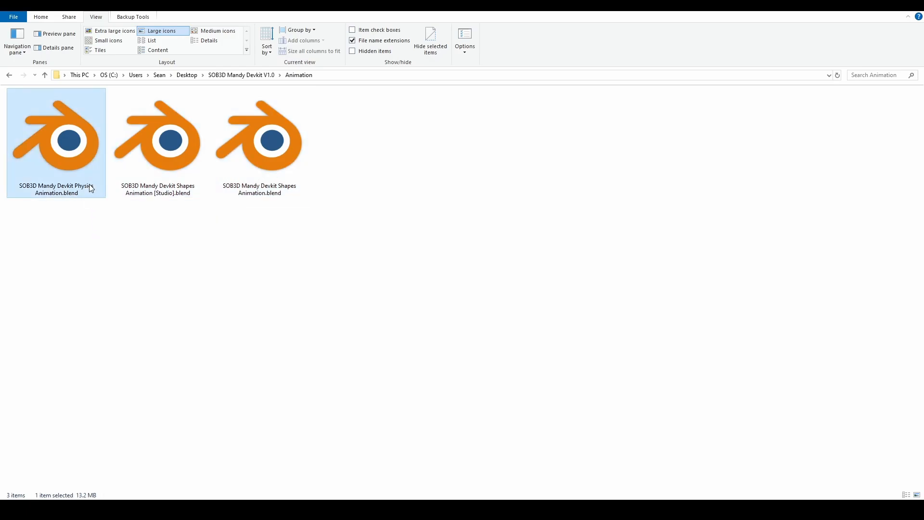
pyautogui.doubleClick(74, 160)
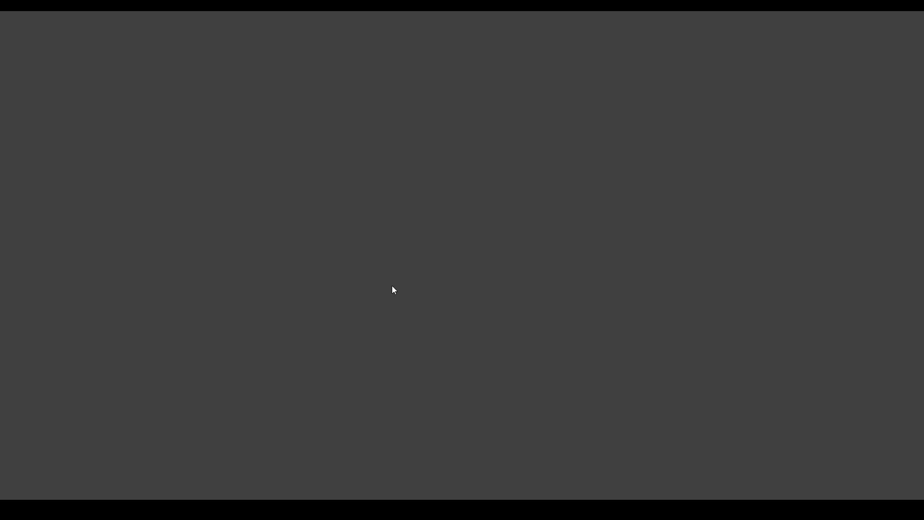
pyautogui.scroll(-2, 462, 250)
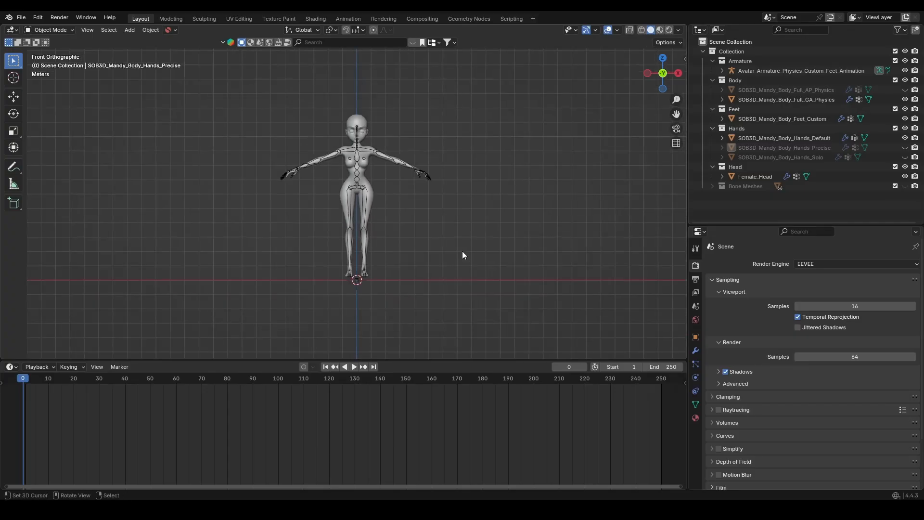
pyautogui.scroll(5, 462, 250)
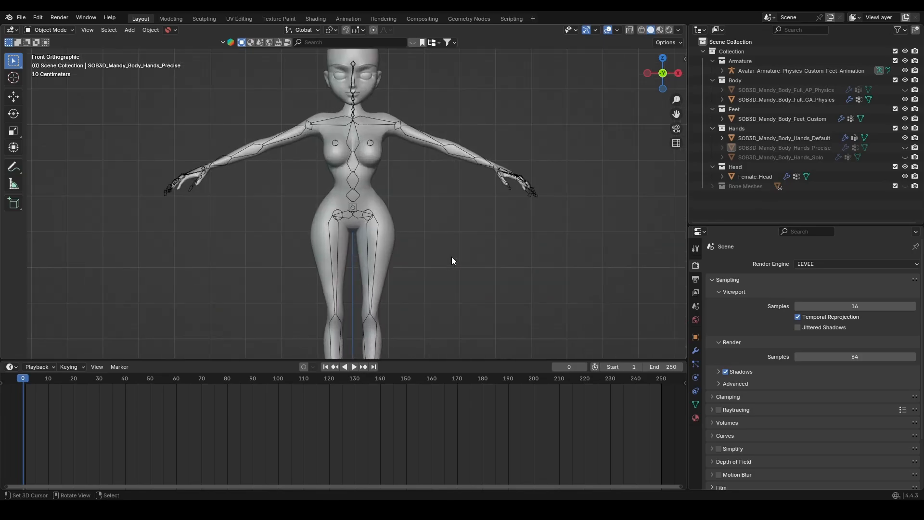
# - Examine the full-body mesh and its armature in the front view, leaving nothing selected
pyautogui.click(377, 223)
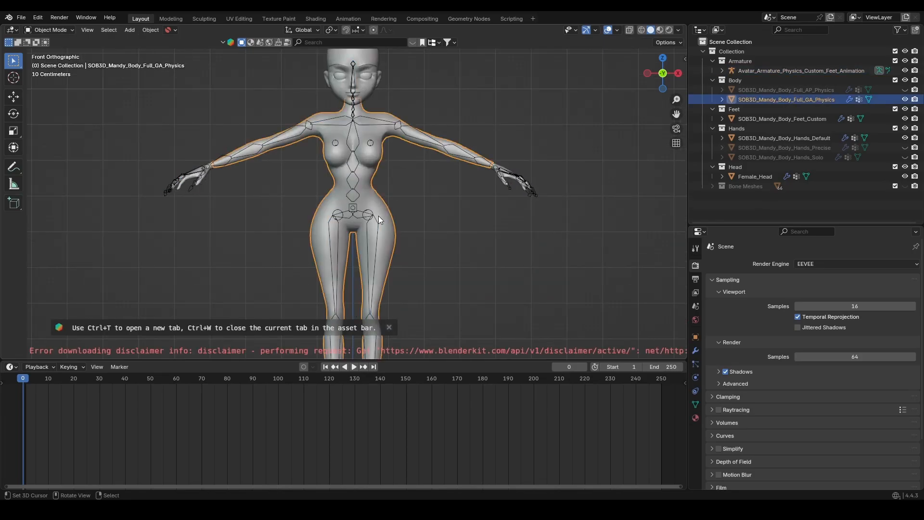
pyautogui.hotkey('alt', 'a')
pyautogui.scroll(-3, 380, 250)
pyautogui.keyDown('shift'); pyautogui.moveTo(380, 298); pyautogui.dragTo(383, 279, button='middle'); pyautogui.keyUp('shift')
pyautogui.scroll(4, 406, 268)
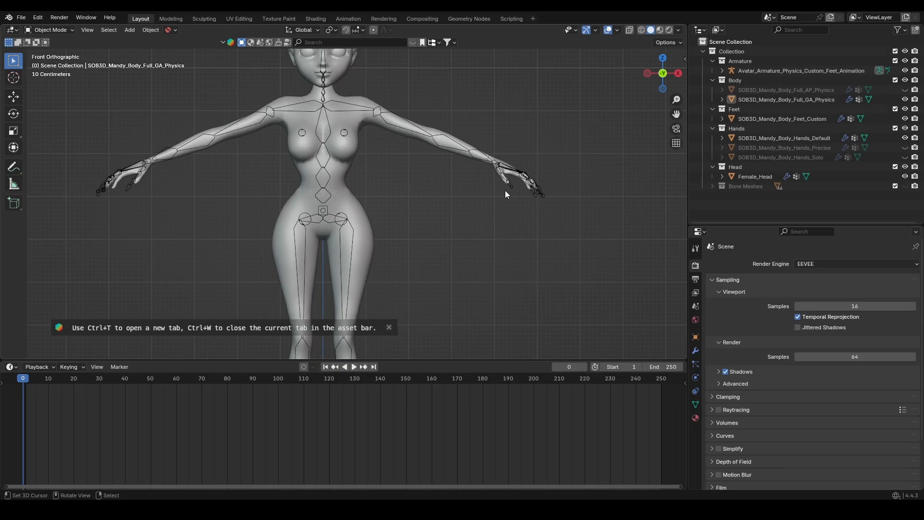
pyautogui.scroll(3, 565, 255)
pyautogui.scroll(-1, 371, 239)
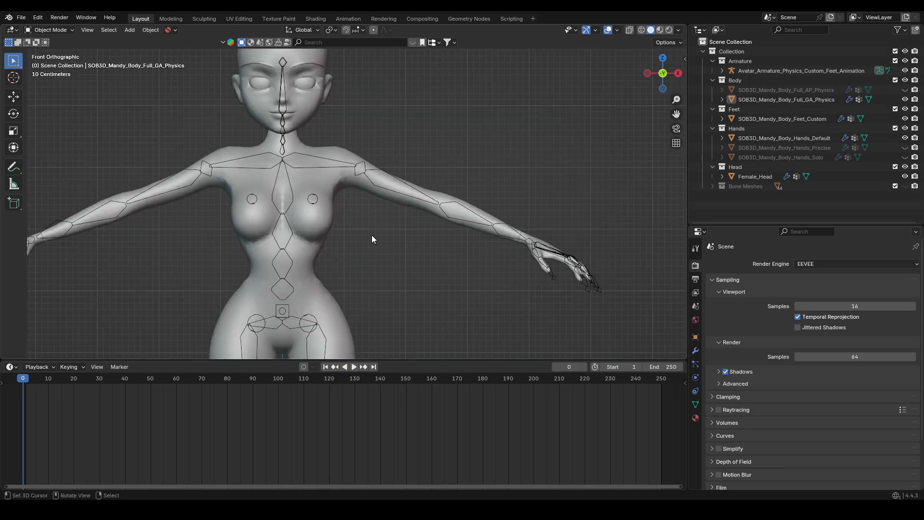
# - Select the physics armature and switch it to Pose Mode, with all bones deselected in front view
pyautogui.rightClick(314, 195)
pyautogui.rightClick(313, 194)
pyautogui.keyDown('shift'); pyautogui.moveTo(330, 214); pyautogui.dragTo(384, 236, button='middle'); pyautogui.keyUp('shift')
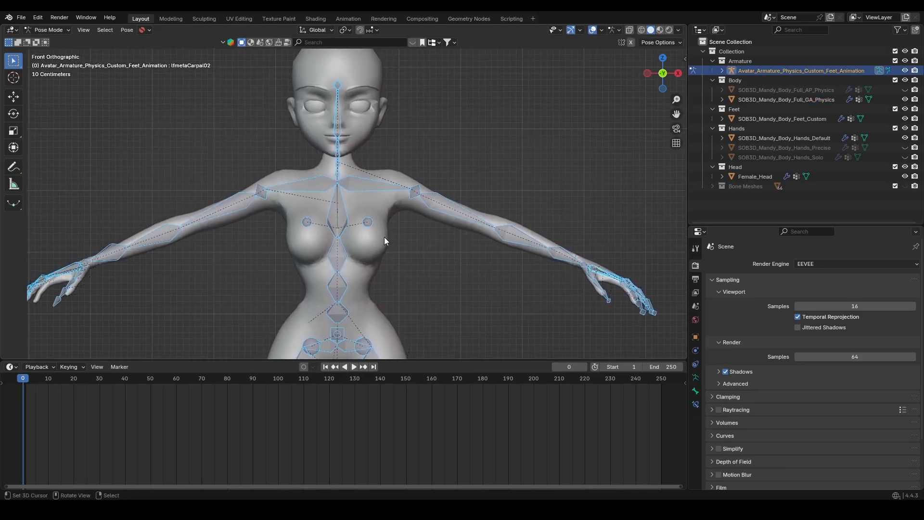
pyautogui.press('ctrl+KP_1')
pyautogui.scroll(-1, 384, 236)
pyautogui.press('KP_1')
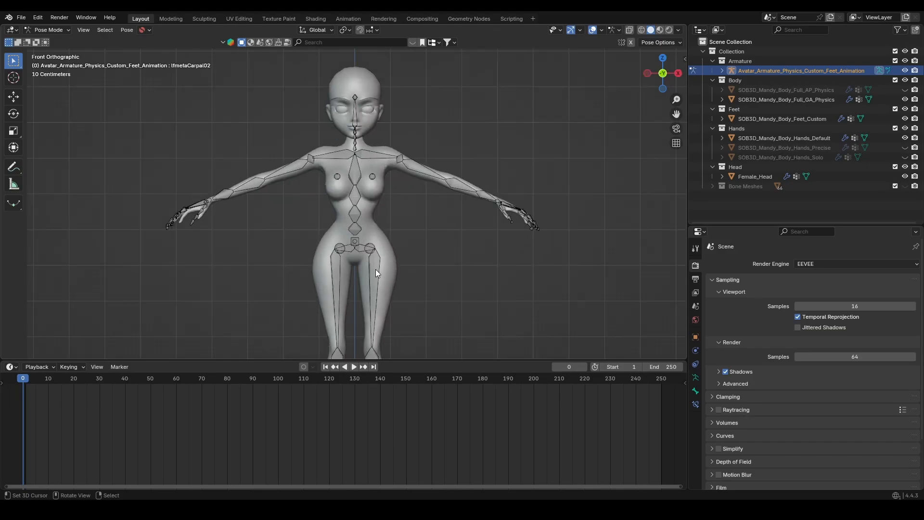
# - Try rotating the left thigh bone outward in the front view
pyautogui.scroll(-3, 389, 397)
pyautogui.rightClick(378, 284)
pyautogui.press('r')
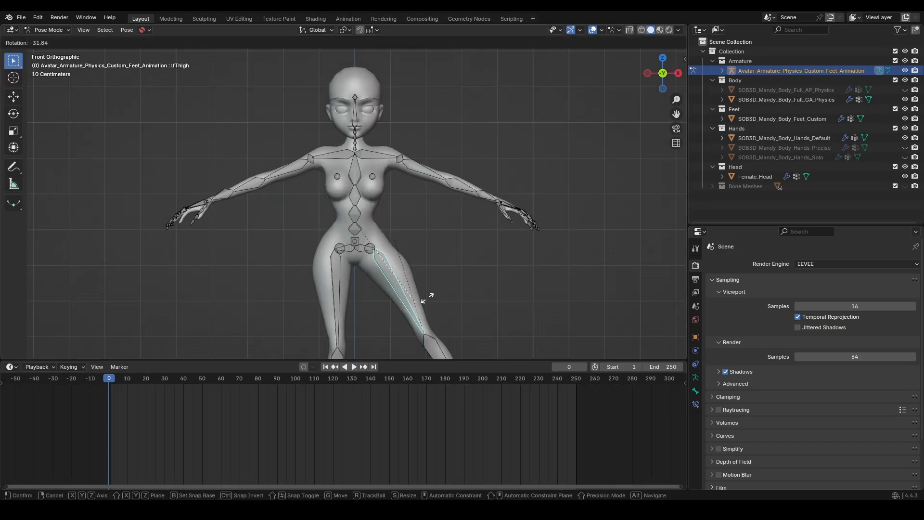
pyautogui.rightClick(380, 298)
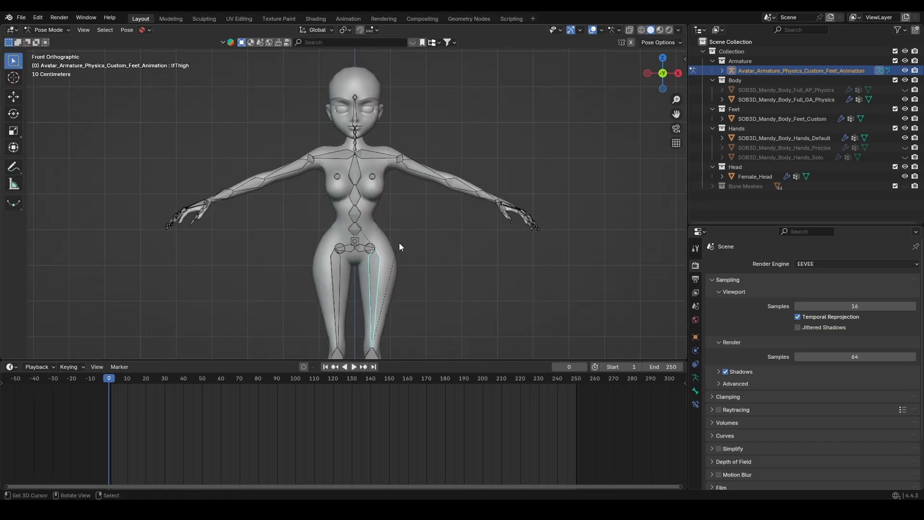
# - Select the lfPec bone in the chest and examine the torso bones and the full character from the front
pyautogui.scroll(1, 395, 244)
pyautogui.scroll(1, 398, 270)
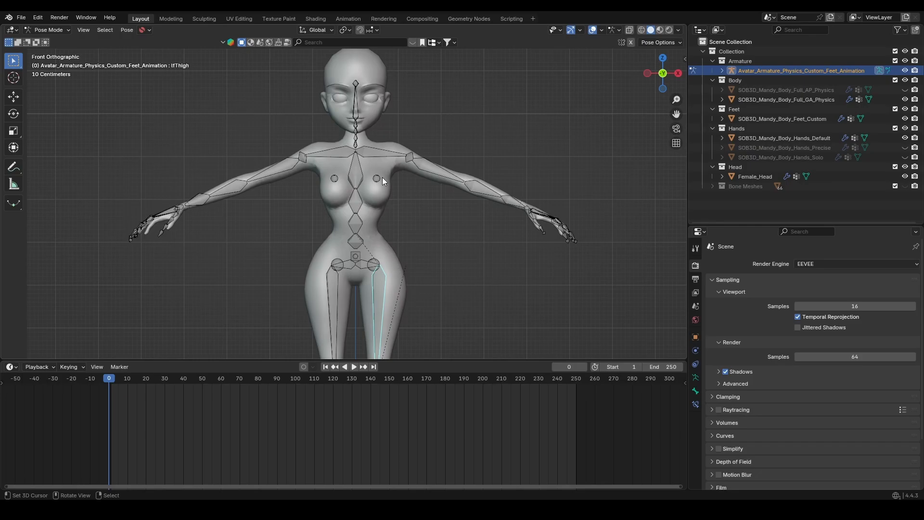
pyautogui.rightClick(382, 178)
pyautogui.scroll(3, 342, 221)
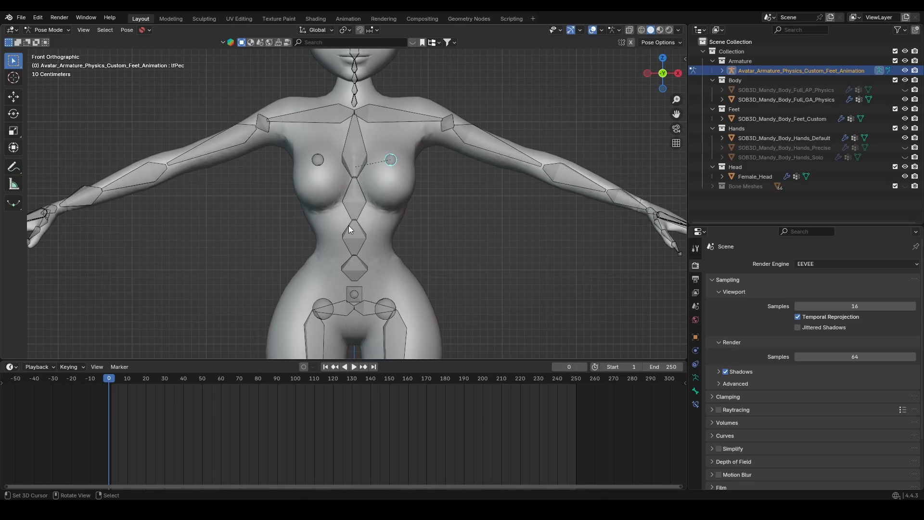
pyautogui.scroll(-3, 348, 225)
pyautogui.moveTo(376, 215); pyautogui.dragTo(382, 255, button='middle')
pyautogui.scroll(2, 403, 259)
pyautogui.press('KP_1')
pyautogui.scroll(-8, 402, 259)
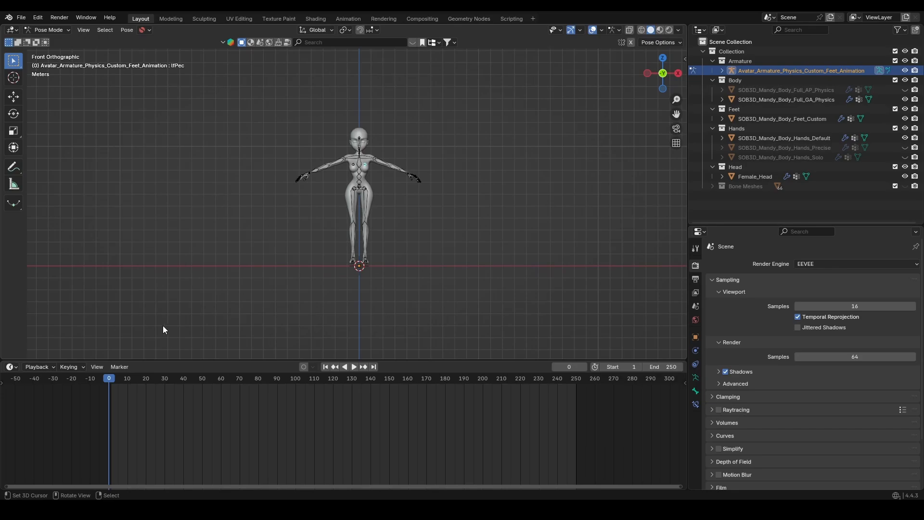
pyautogui.click(73, 367)
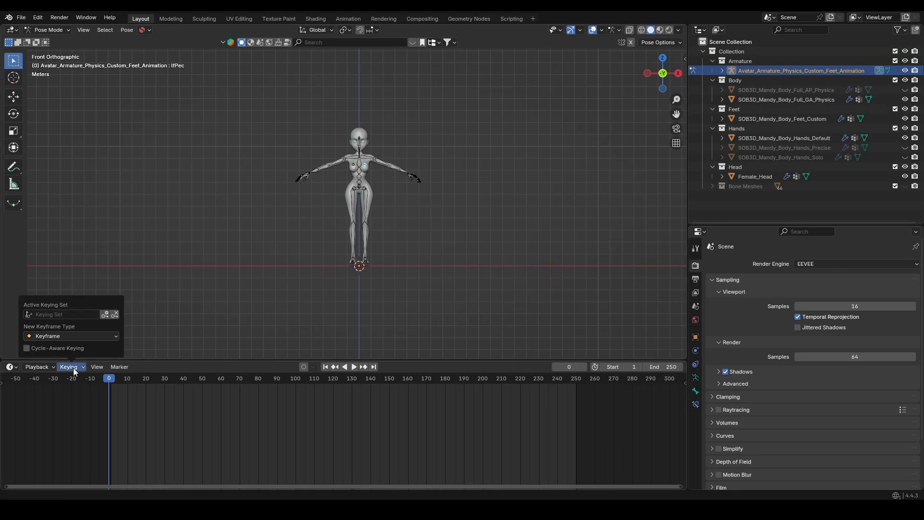
pyautogui.click(65, 314)
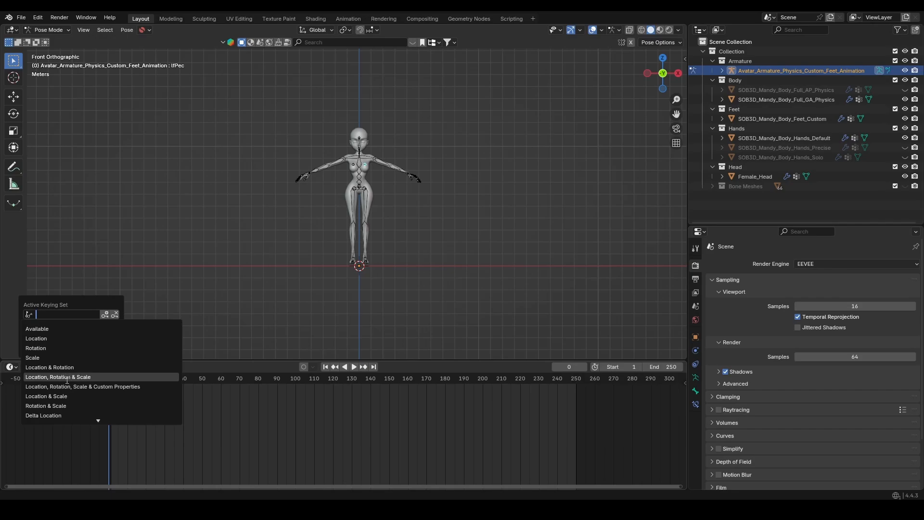
pyautogui.click(359, 235)
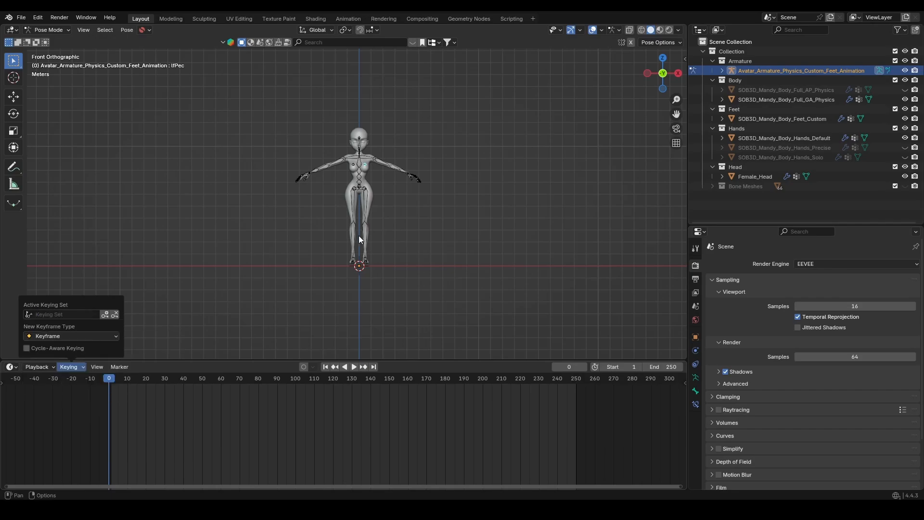
# - Select the left calf bone and set the timeline's active keying set to Location, Rotation & Scale
pyautogui.rightClick(366, 233)
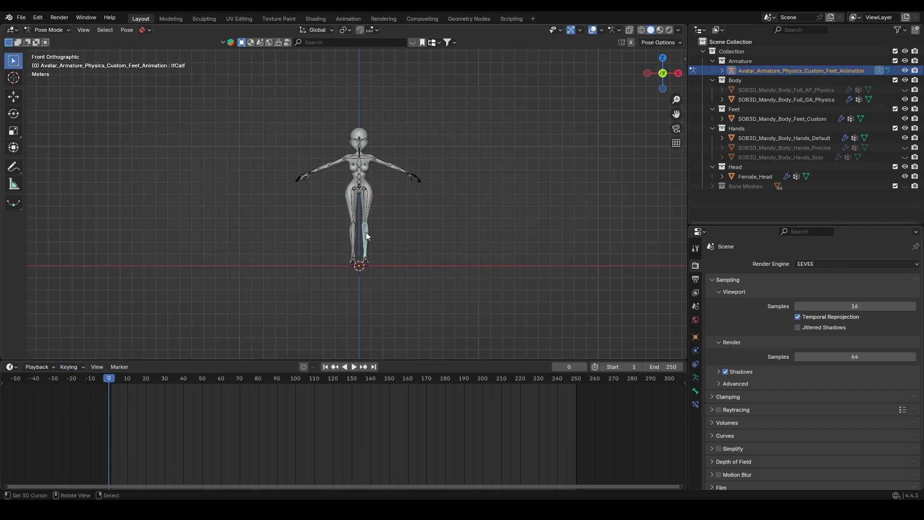
pyautogui.click(73, 367)
pyautogui.click(63, 314)
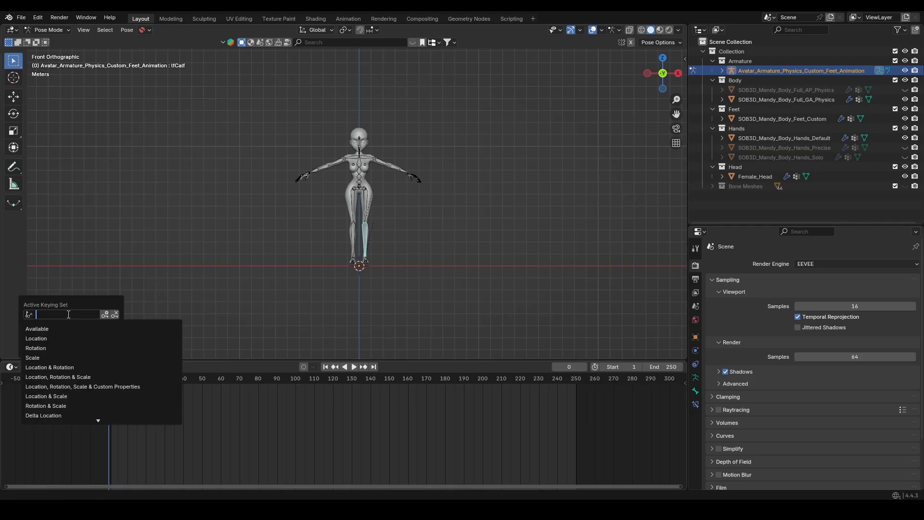
pyautogui.click(76, 377)
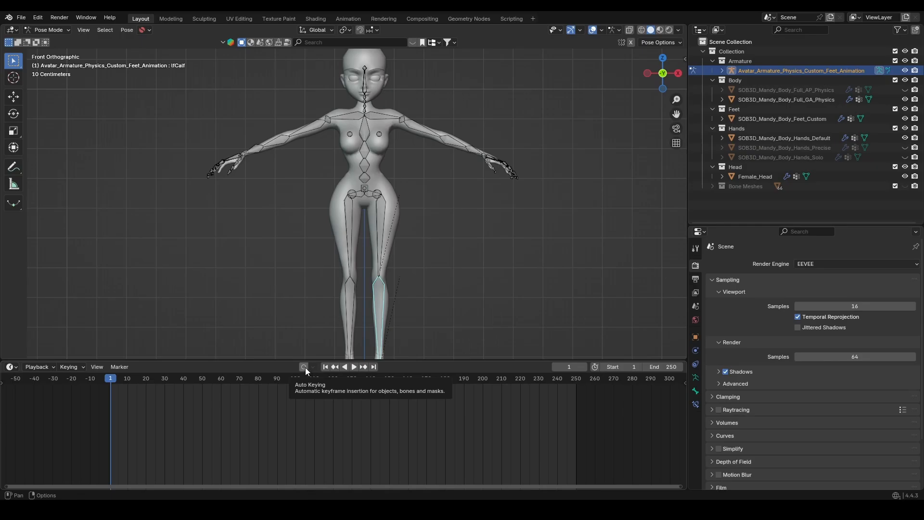
# - Turn on Auto Keying for the timeline
pyautogui.click(305, 368)
pyautogui.scroll(-6, 450, 244)
pyautogui.scroll(2, 450, 246)
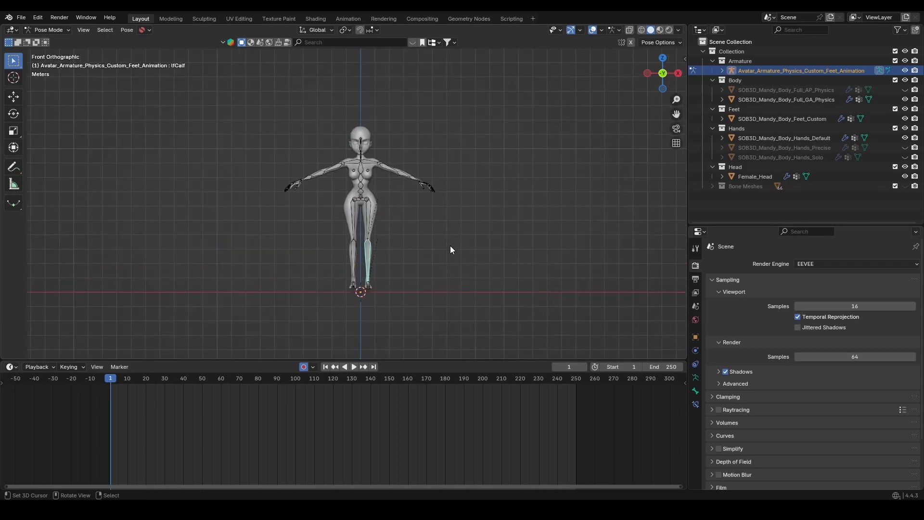
pyautogui.scroll(5, 450, 245)
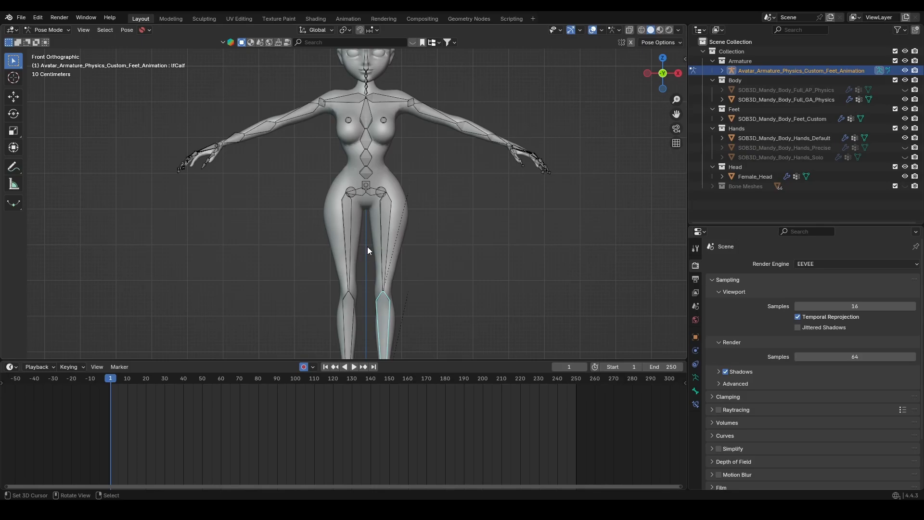
# - Select the left thigh bone of the armature and frame the whole character
pyautogui.click(382, 237)
pyautogui.keyDown('shift'); pyautogui.moveTo(411, 289); pyautogui.dragTo(401, 267, button='middle'); pyautogui.keyUp('shift')
pyautogui.scroll(-3, 403, 272)
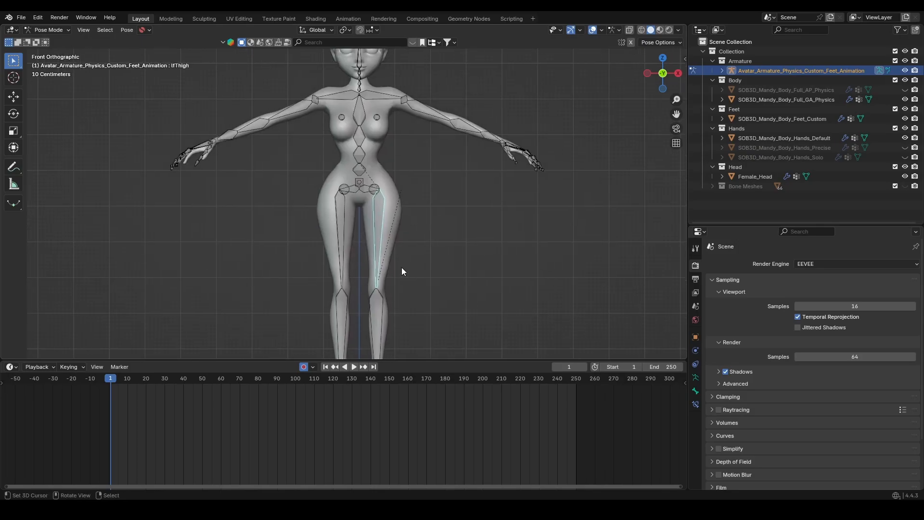
pyautogui.keyDown('shift'); pyautogui.moveTo(428, 214); pyautogui.dragTo(417, 260, button='middle'); pyautogui.keyUp('shift')
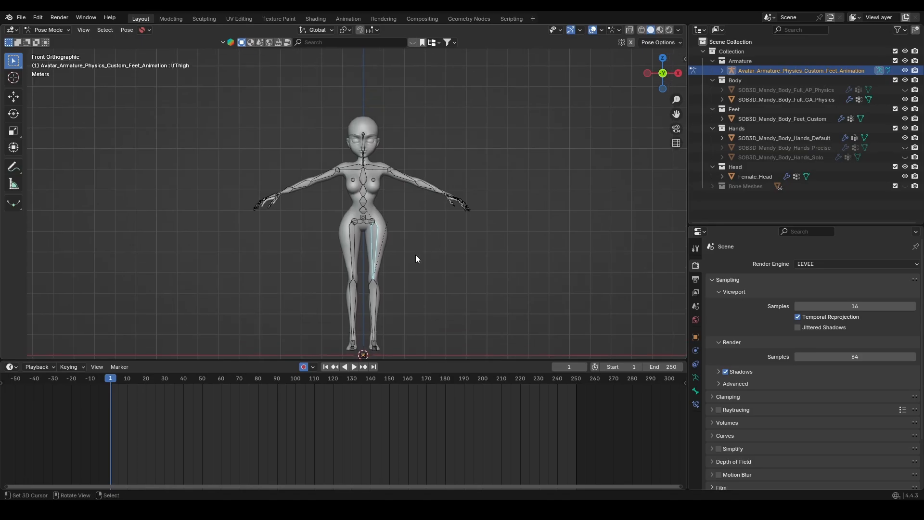
# - Set the timeline's end frame to 60 and bring the shortened frame range into view
pyautogui.click(671, 366)
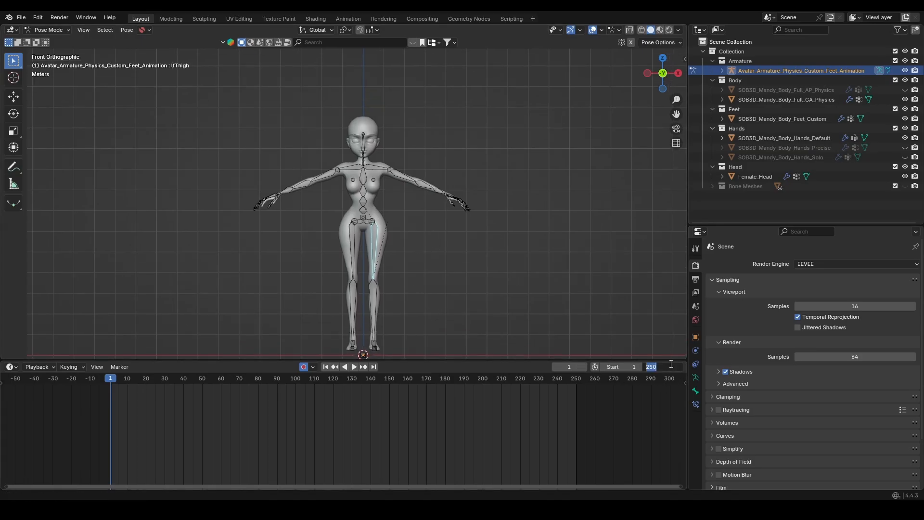
pyautogui.write('60')
pyautogui.press('Return')
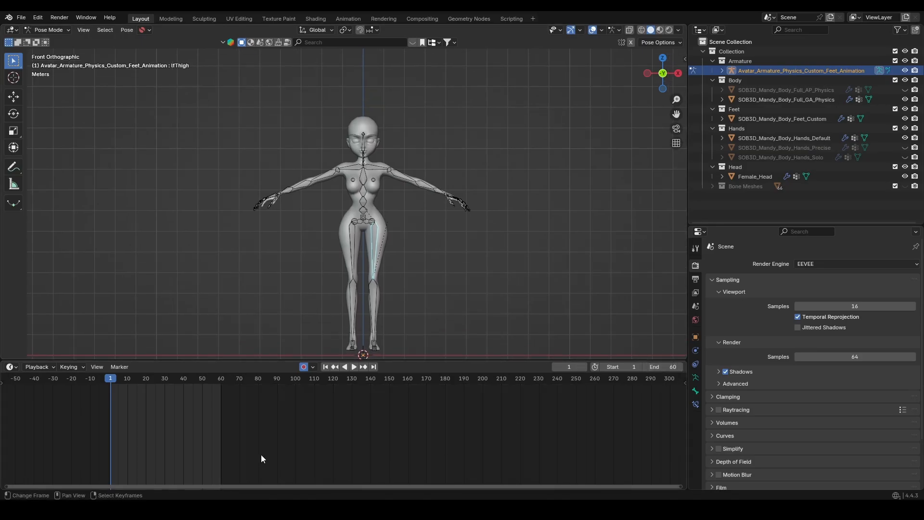
pyautogui.moveTo(261, 454); pyautogui.dragTo(433, 374, button='middle')
pyautogui.scroll(3, 420, 269)
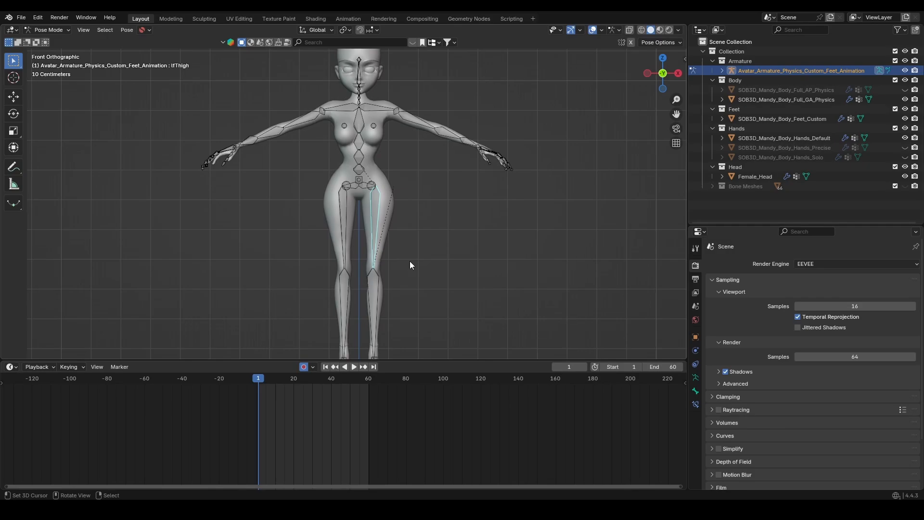
# - Try rotating the left thigh bone about the Z axis in the front view
pyautogui.press('r')
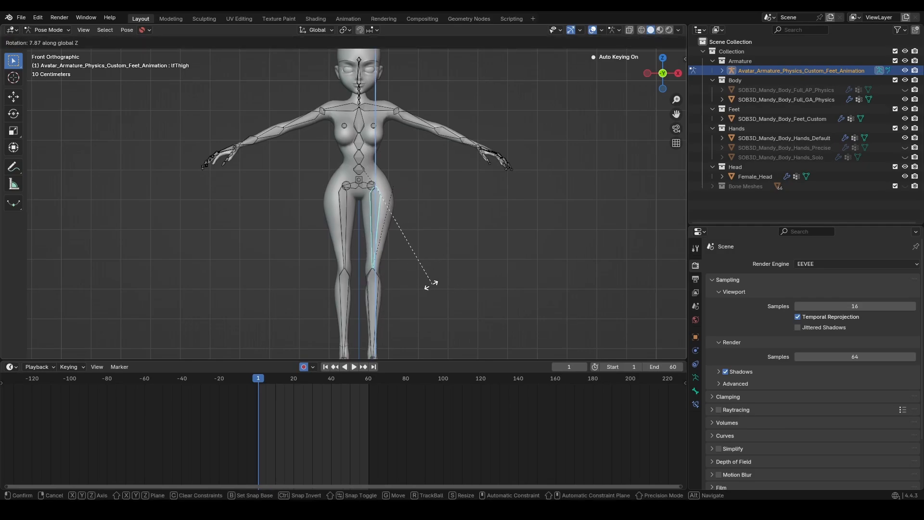
pyautogui.press('Escape')
pyautogui.keyDown('shift'); pyautogui.scroll(-5, 412, 288); pyautogui.keyUp('shift')
pyautogui.press('r')
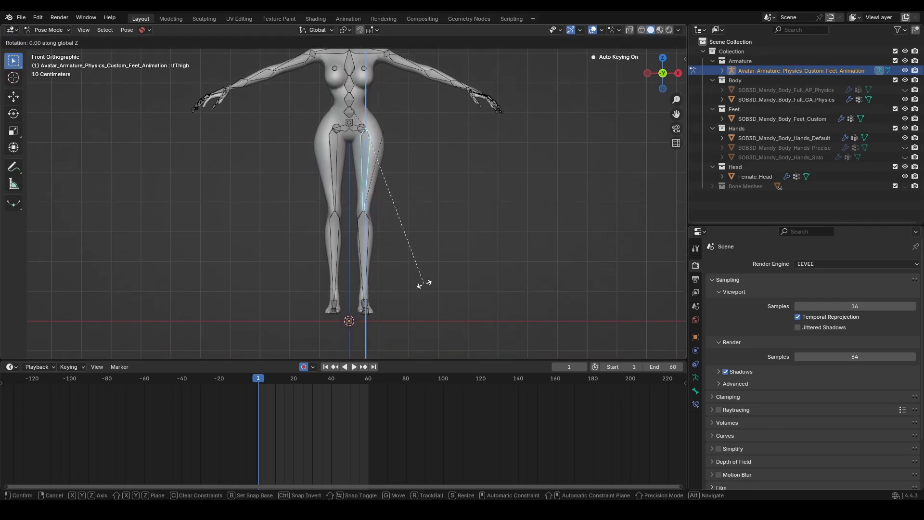
pyautogui.press('z')
pyautogui.press('z')
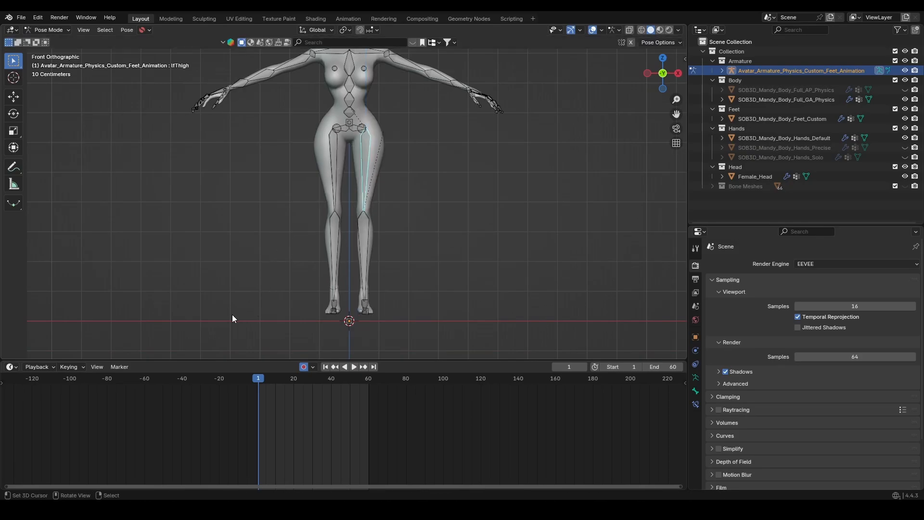
pyautogui.press('Escape')
# - Clear the left thigh bone's rotation at frame 1 so that auto keying records a keyframe
pyautogui.hotkey('alt', 'r')
pyautogui.scroll(-1, 407, 243)
pyautogui.keyDown('shift'); pyautogui.moveTo(408, 243); pyautogui.dragTo(424, 299, button='middle'); pyautogui.keyUp('shift')
pyautogui.scroll(-1, 410, 276)
pyautogui.scroll(1, 418, 275)
pyautogui.scroll(1, 417, 275)
pyautogui.scroll(-2, 423, 299)
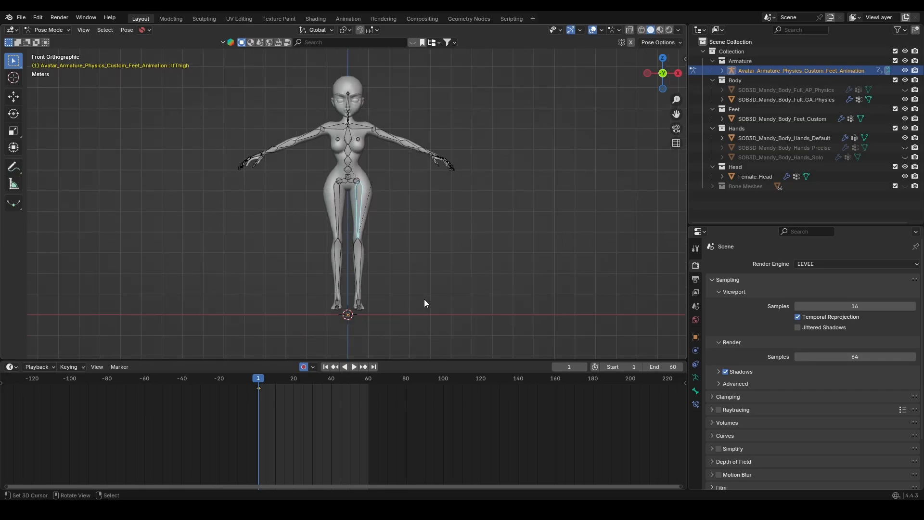
pyautogui.scroll(1, 379, 321)
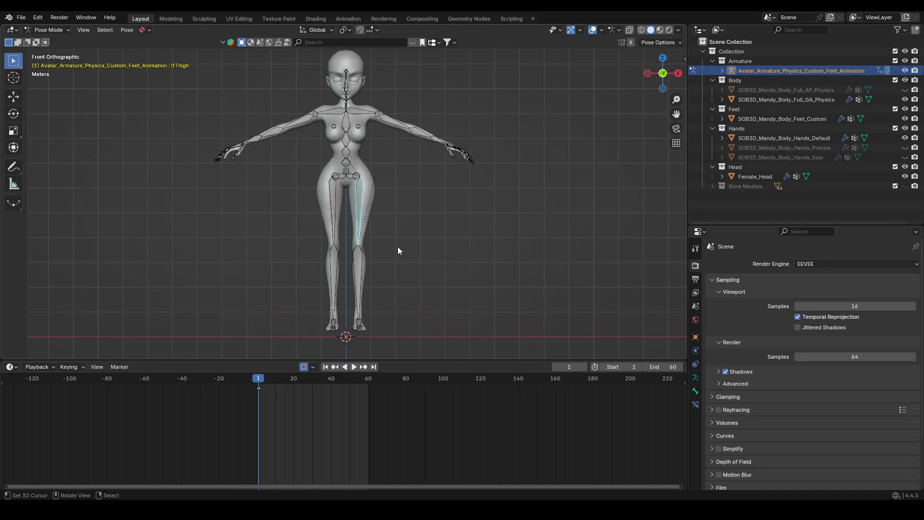
# - Try moving the left thigh bone and the left bicep bone freely in the front view
pyautogui.press('g')
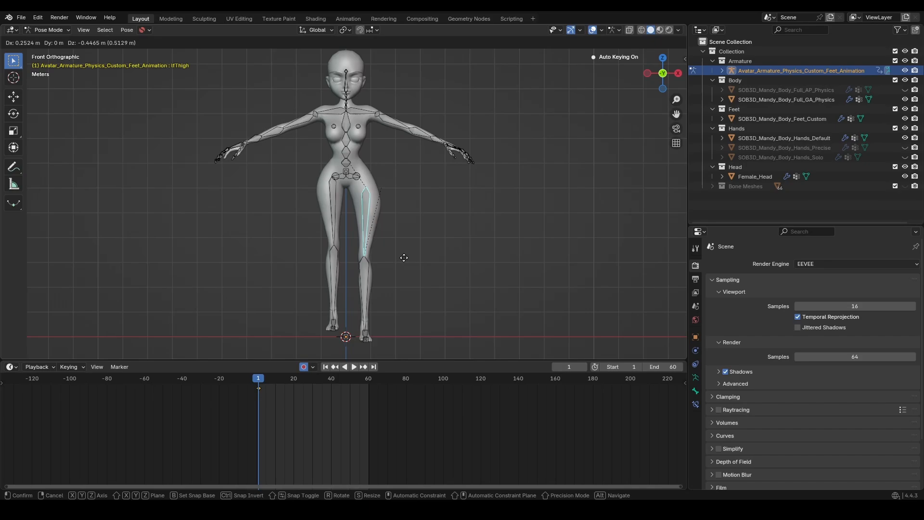
pyautogui.press('Escape')
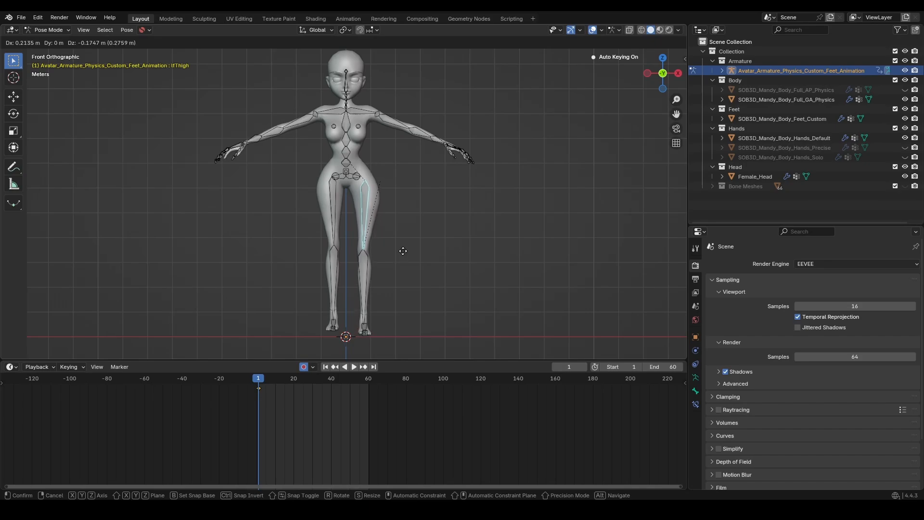
pyautogui.click(400, 128)
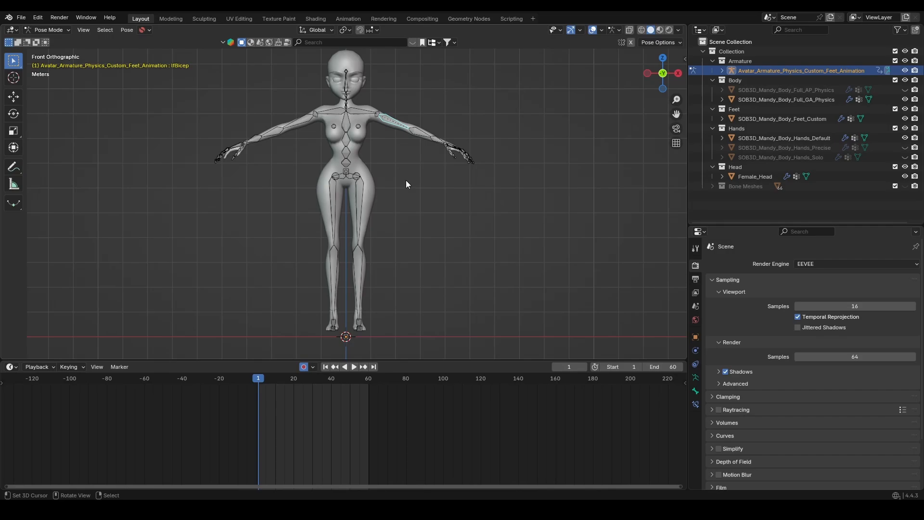
pyautogui.press('g')
pyautogui.press('Escape')
pyautogui.click(365, 202)
pyautogui.press('g')
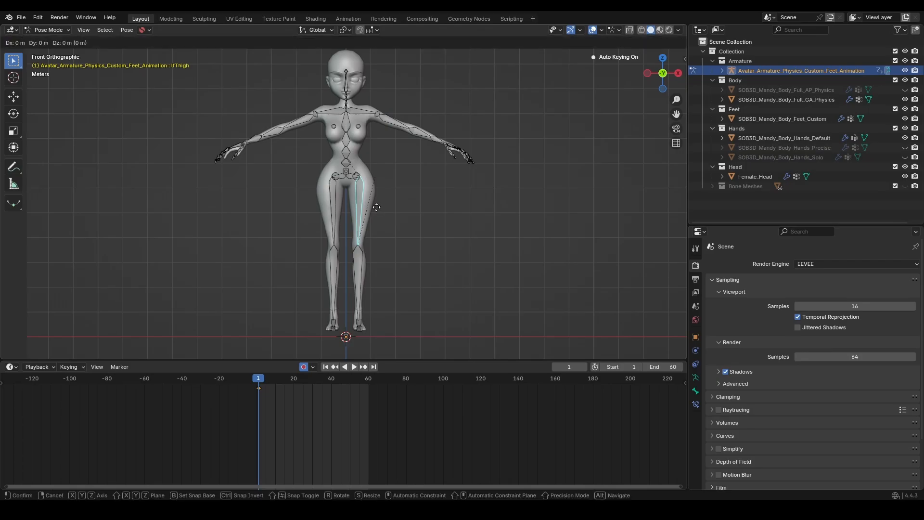
pyautogui.press('Escape')
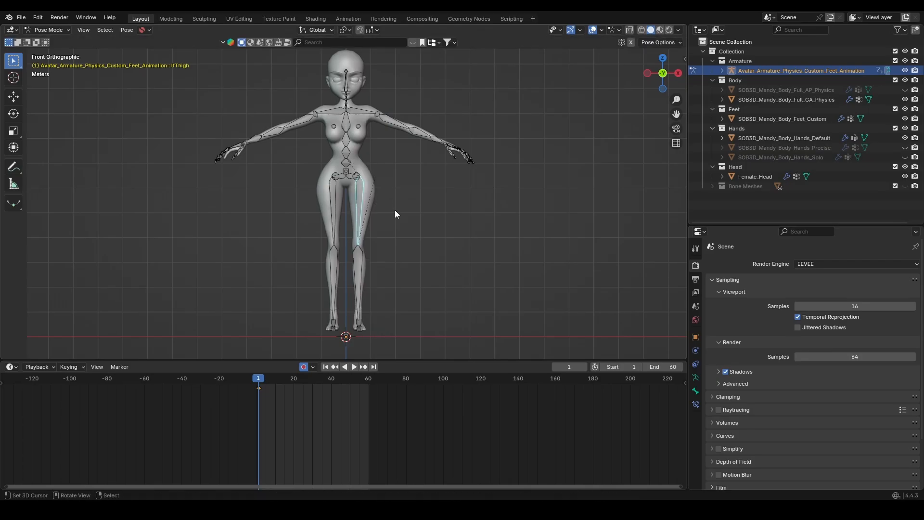
pyautogui.press('g')
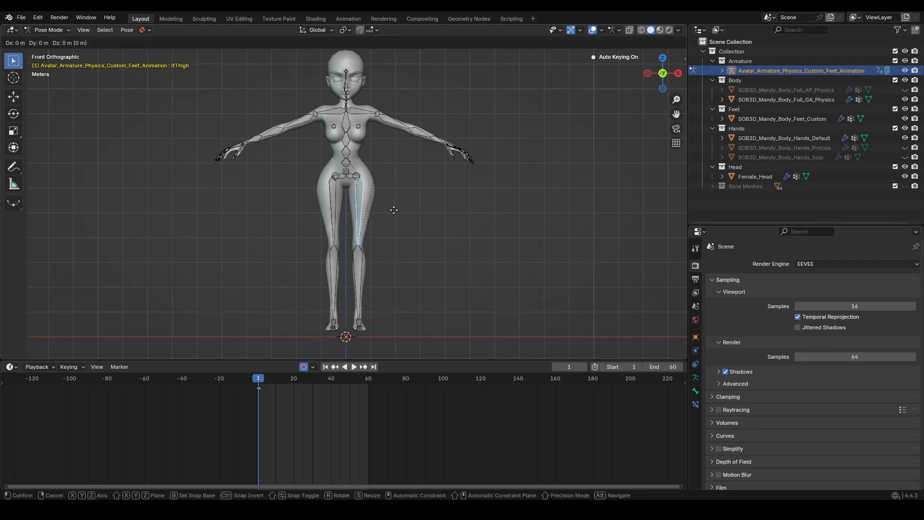
pyautogui.press('Escape')
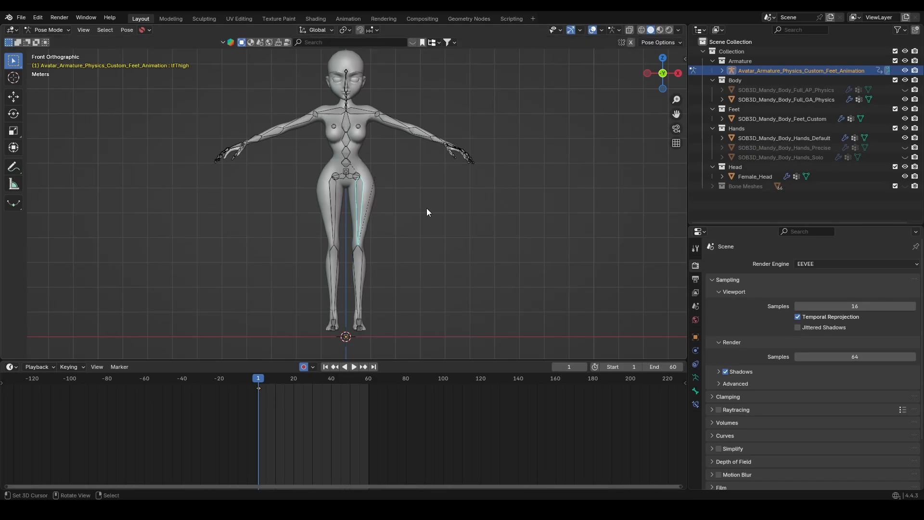
# - Try moving the left thigh bone along the global Y axis in the right side view
pyautogui.press('KP_3')
pyautogui.press('g')
pyautogui.press('y')
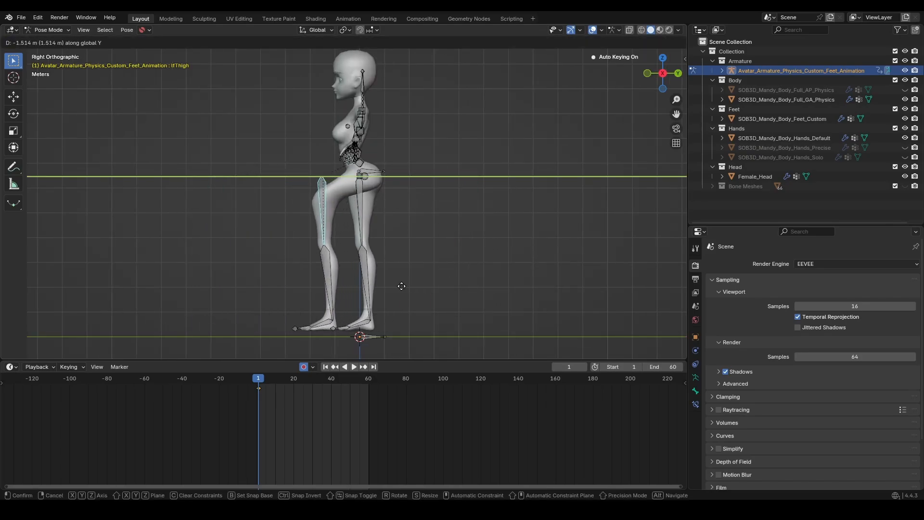
pyautogui.press('Escape')
# - Try moving the left thigh bone along the global X axis in the front view
pyautogui.press('KP_1')
pyautogui.press('g')
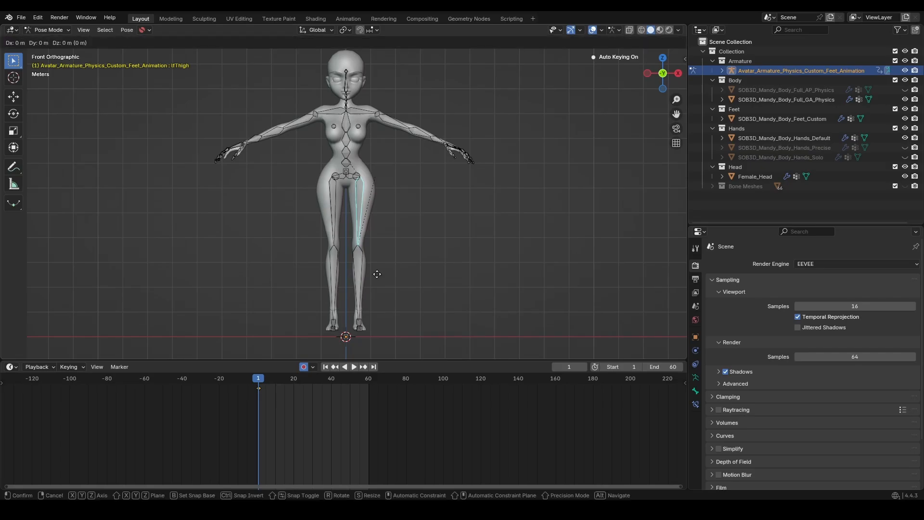
pyautogui.press('x')
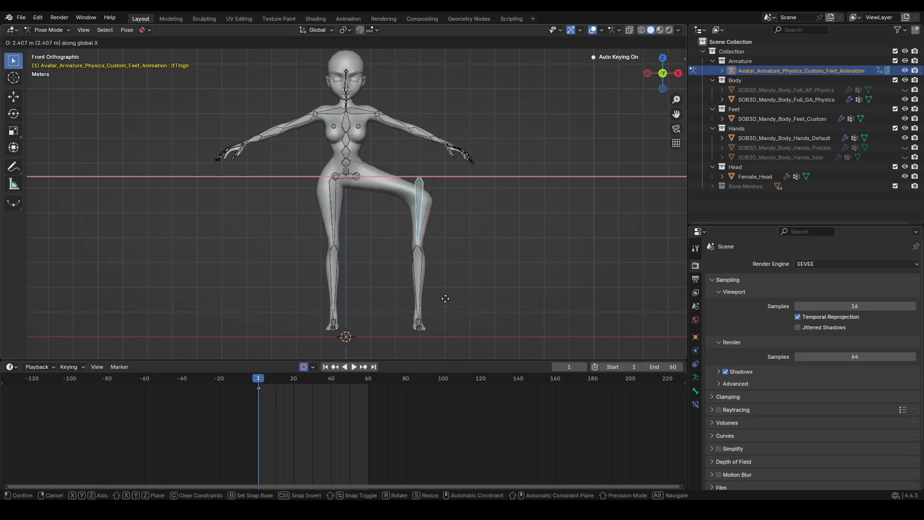
pyautogui.press('Escape')
# - Try moving the left thigh bone along the global Z axis in the right side view, and return to the front view
pyautogui.press('KP_3')
pyautogui.press('g')
pyautogui.press('z')
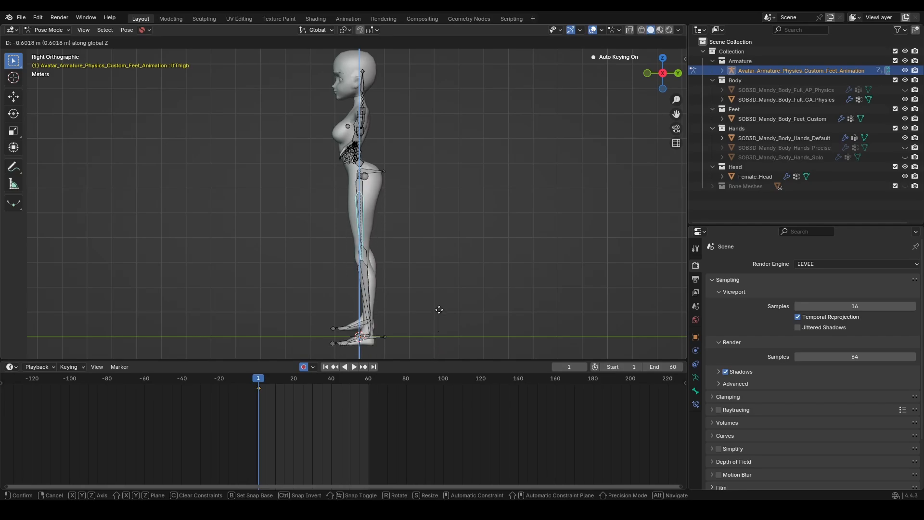
pyautogui.press('Escape')
pyautogui.press('KP_1')
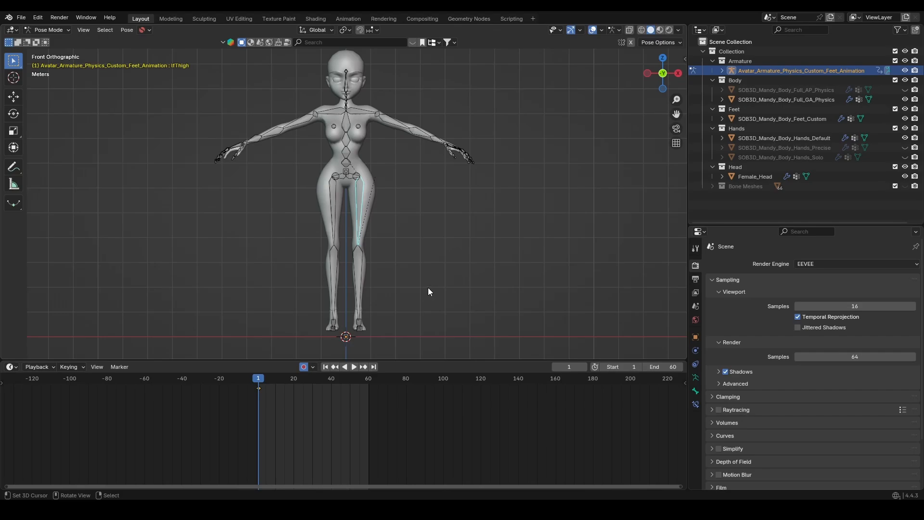
pyautogui.moveTo(429, 292); pyautogui.dragTo(412, 304, button='middle')
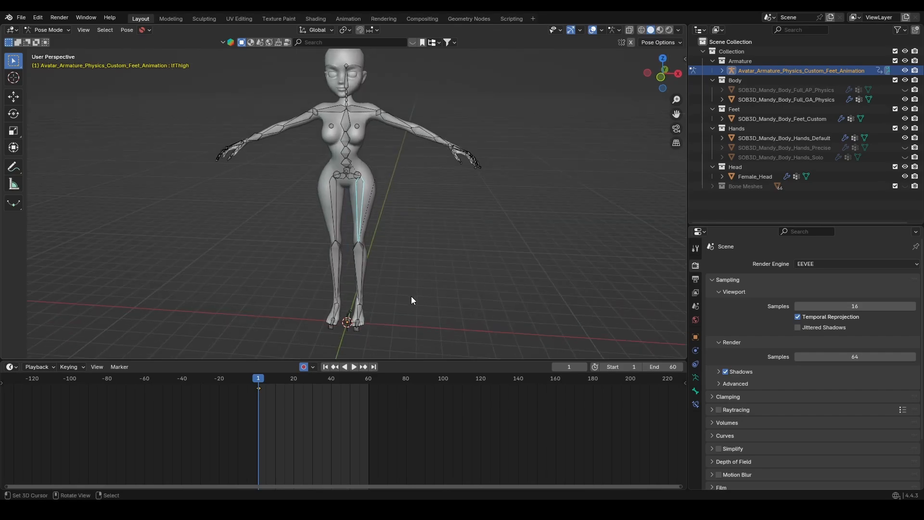
pyautogui.press('KP_1')
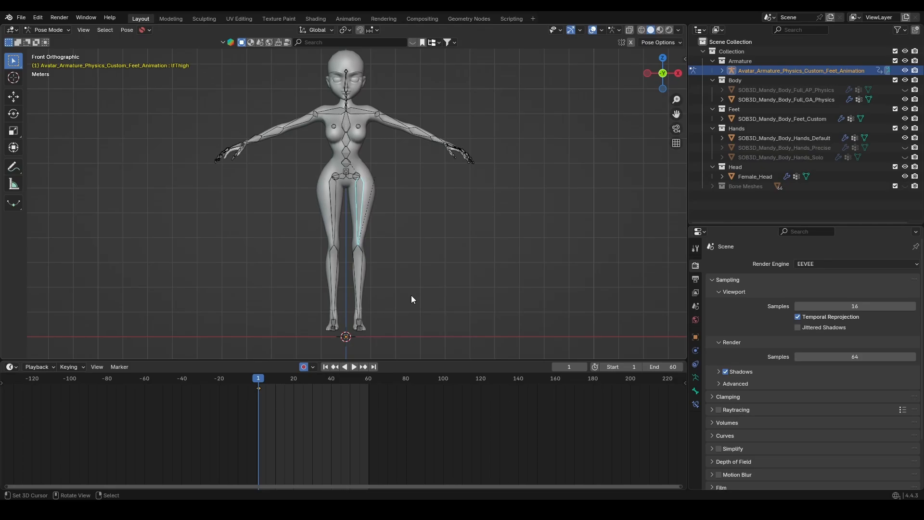
# - Try rotating the left thigh bone about the global X axis in the front view
pyautogui.press('r')
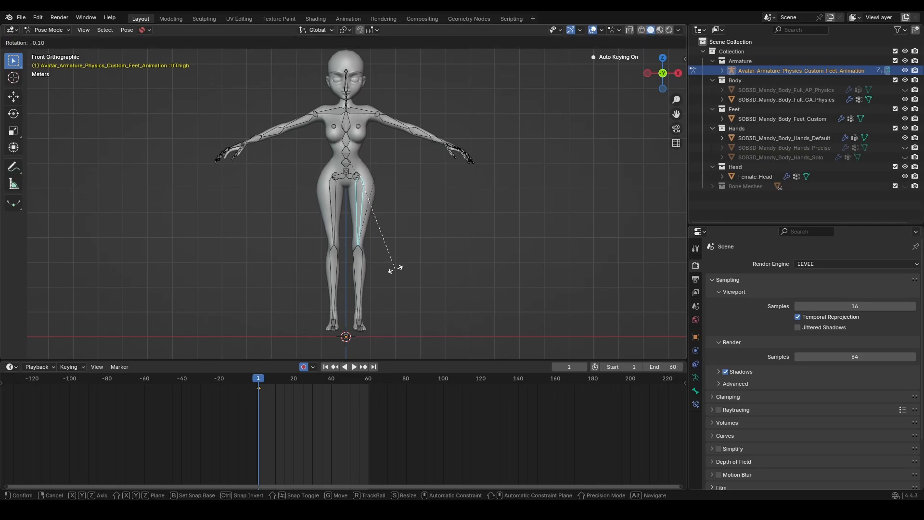
pyautogui.press('x')
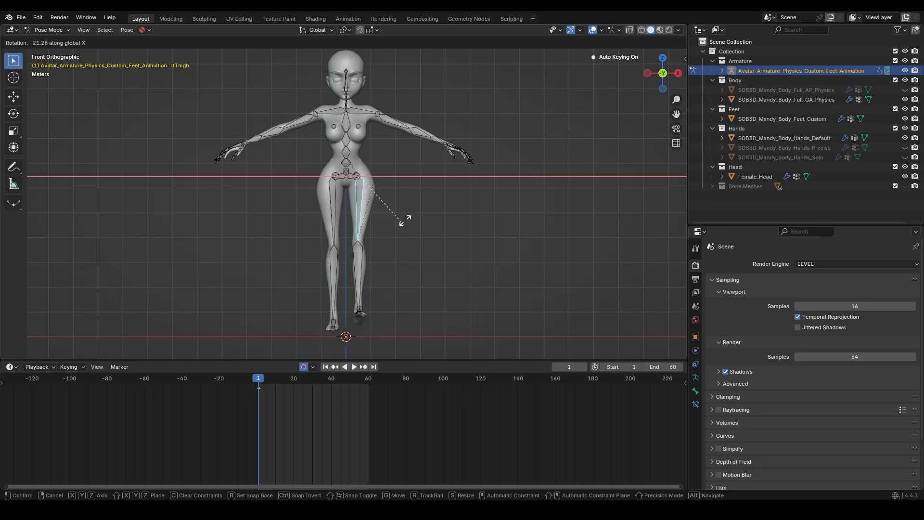
pyautogui.rightClick(356, 324)
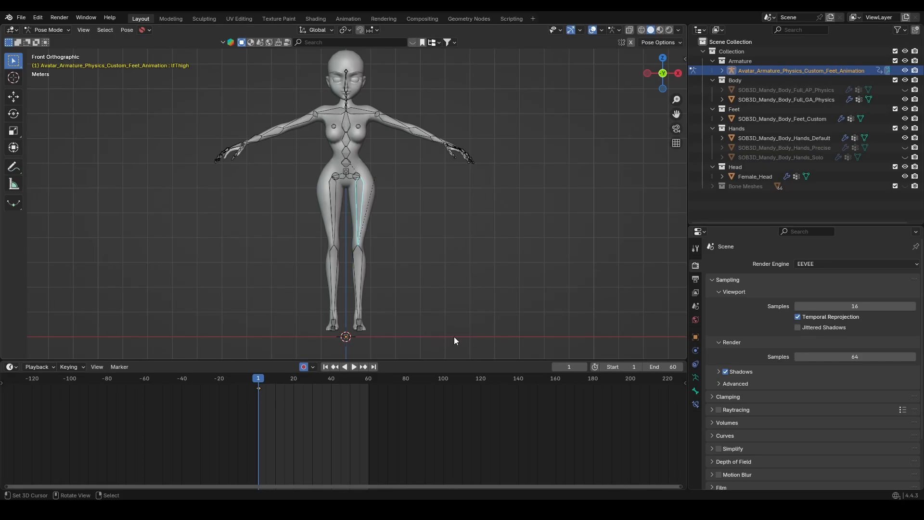
# - Try swinging the left thigh bone backward about the global X axis in the right side view
pyautogui.press('KP_3')
pyautogui.press('r')
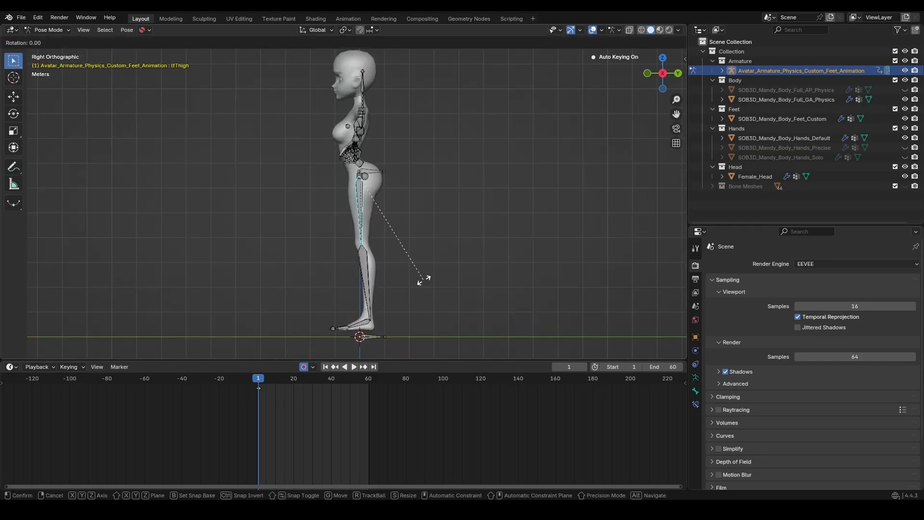
pyautogui.press('x')
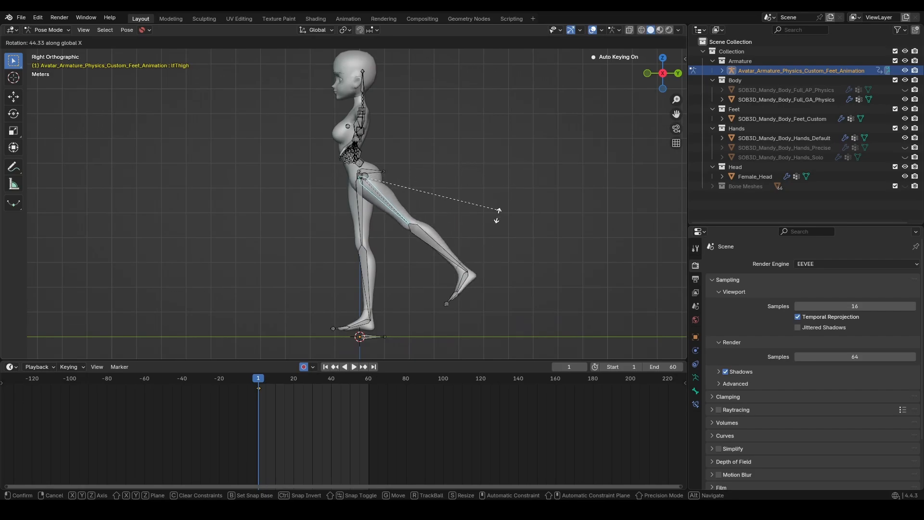
pyautogui.press('Escape')
pyautogui.press('KP_1')
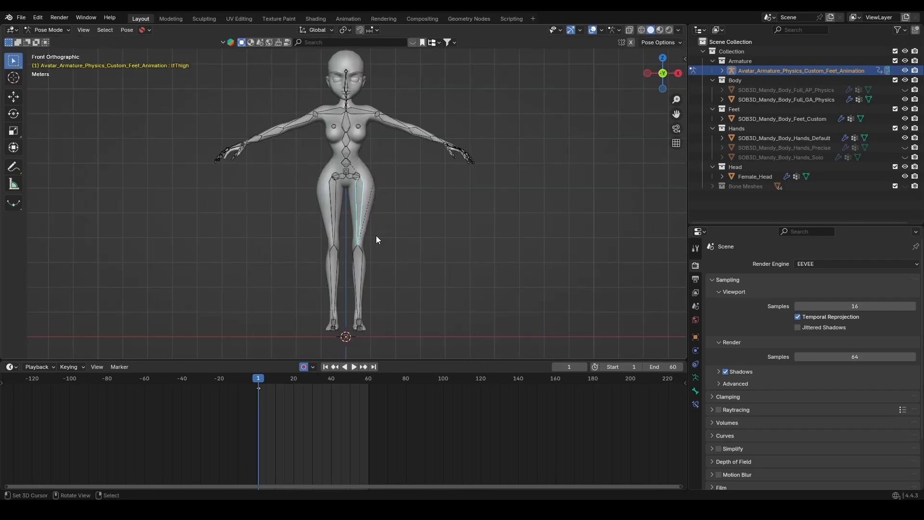
# - Try constraining the left thigh bone's rotation to its local X axis in the right side view
pyautogui.press('KP_3')
pyautogui.press('r')
pyautogui.press('x')
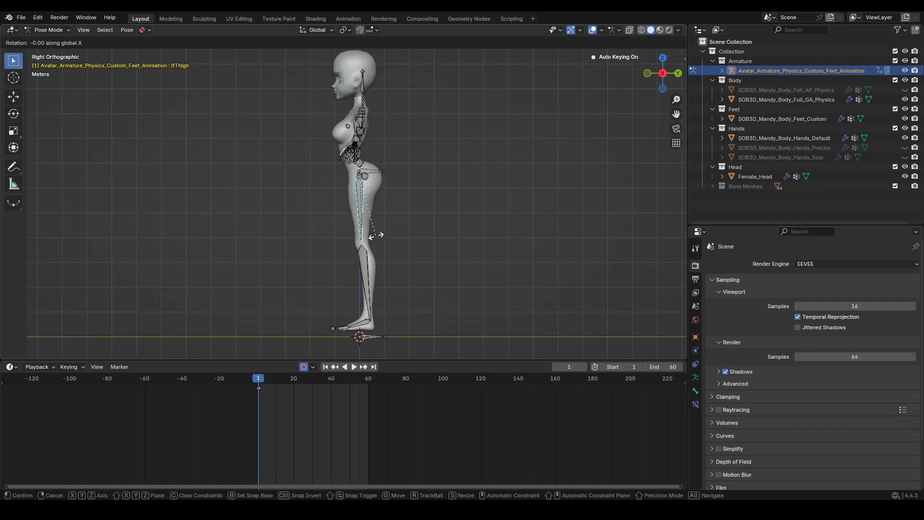
pyautogui.press('x')
pyautogui.press('Escape')
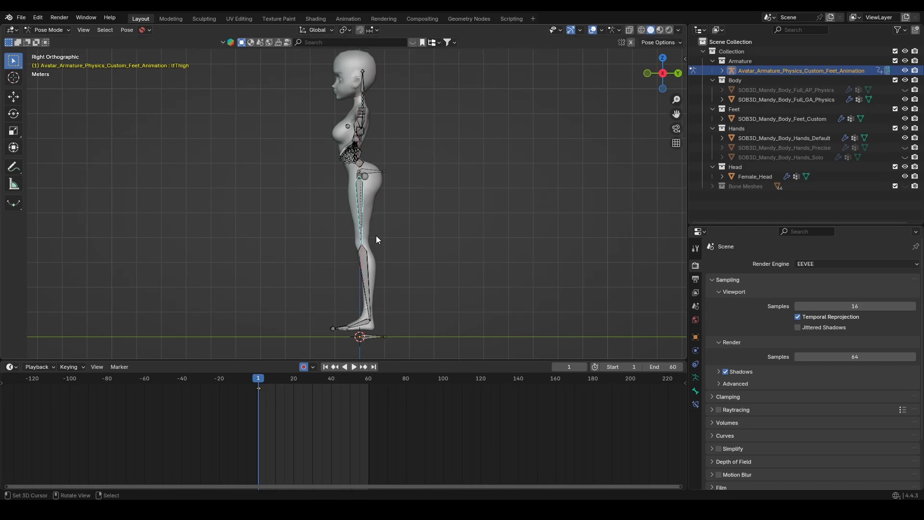
pyautogui.press('KP_1')
pyautogui.scroll(2, 380, 240)
pyautogui.scroll(-3, 395, 265)
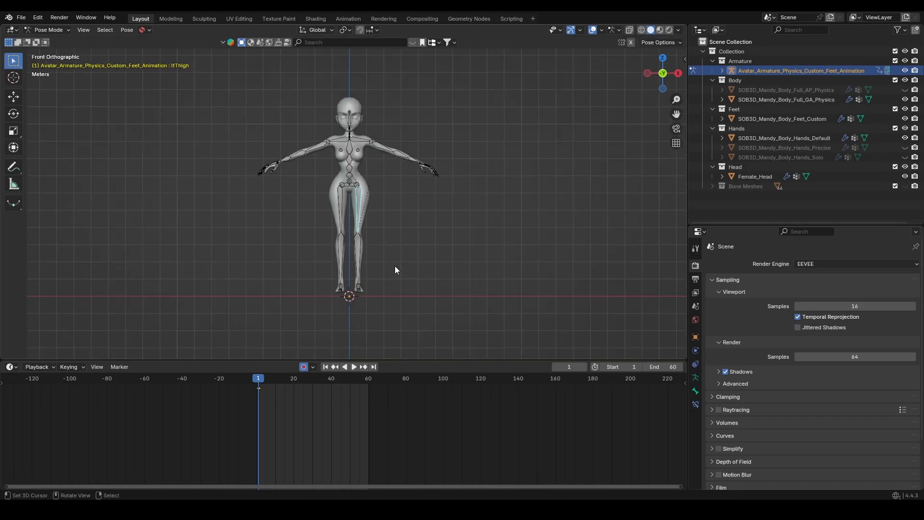
pyautogui.scroll(1, 394, 244)
pyautogui.scroll(1, 397, 256)
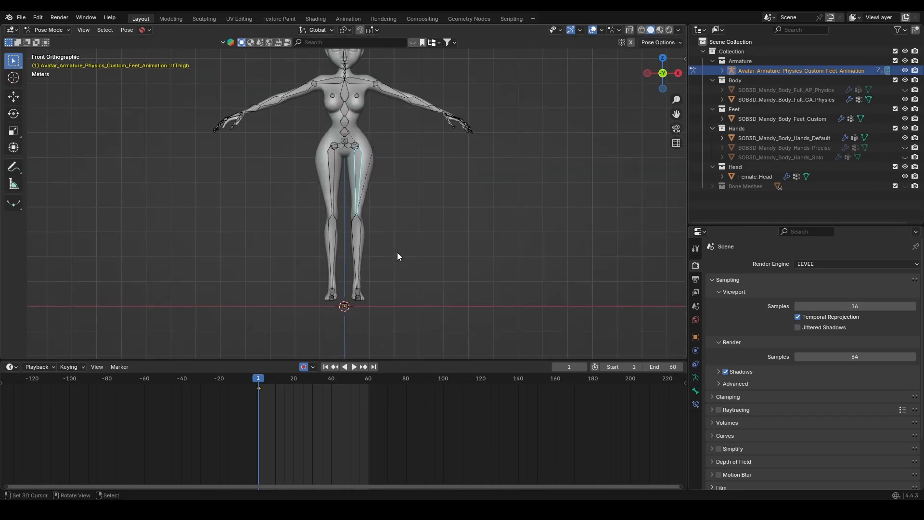
pyautogui.scroll(-2, 397, 307)
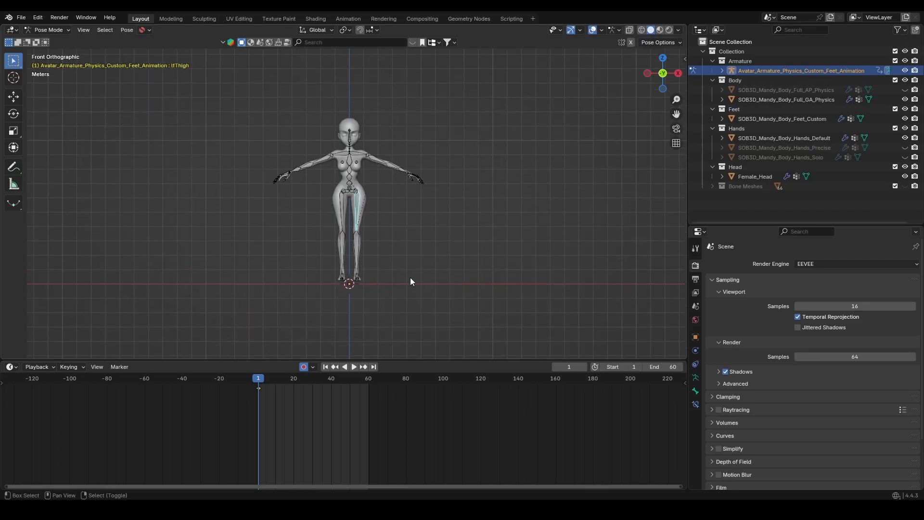
# - Twist the left thigh bone about its local X axis in the right side view
pyautogui.press('KP_3')
pyautogui.press('r')
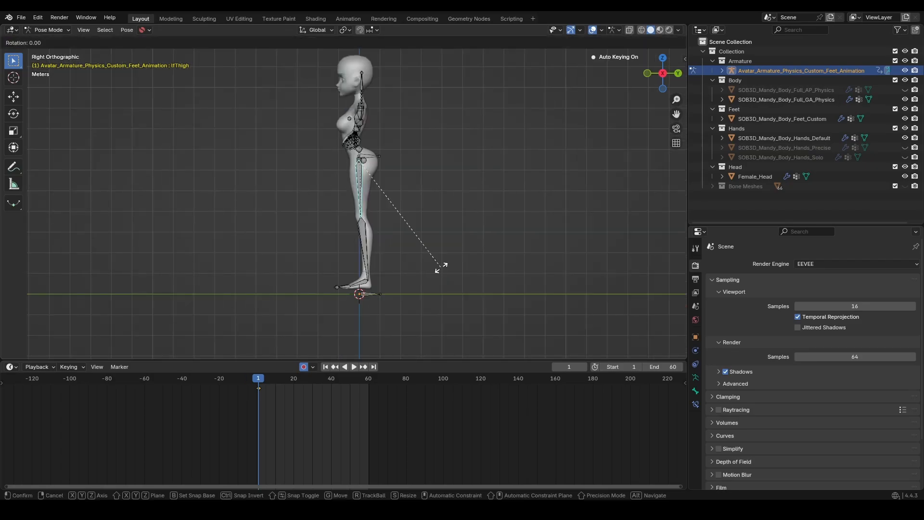
pyautogui.press('x')
pyautogui.press('x')
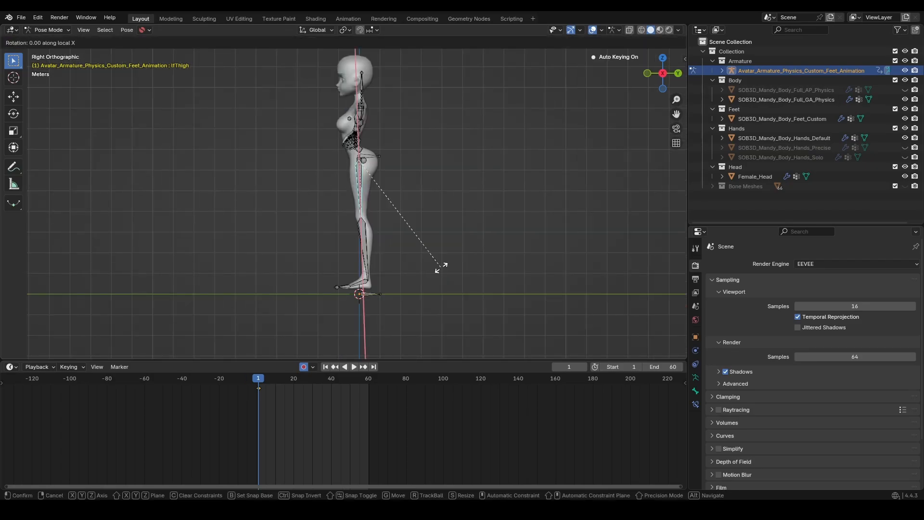
pyautogui.click(184, 286)
# - Try rotating the left thigh bone freely in the front view, and undo the thigh rotations
pyautogui.press('KP_1')
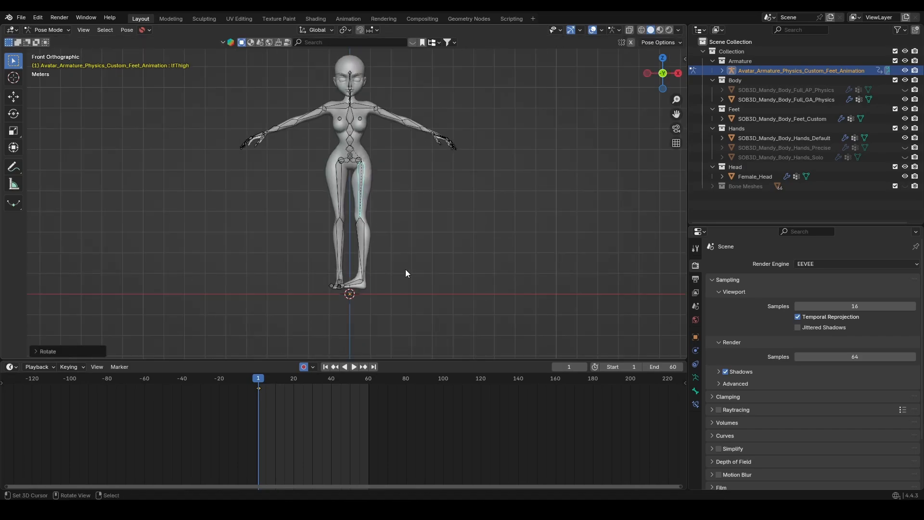
pyautogui.press('r')
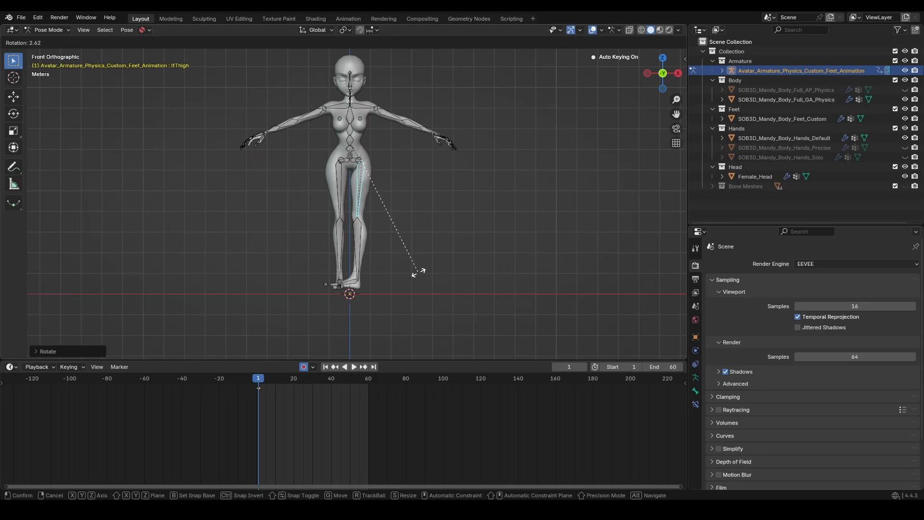
pyautogui.click(405, 278)
pyautogui.hotkey('ctrl', 'z')
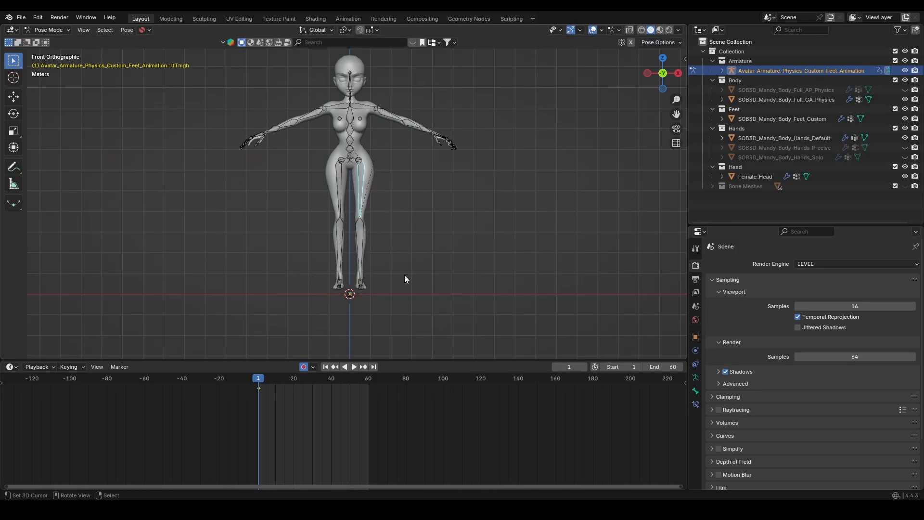
pyautogui.scroll(4, 404, 278)
pyautogui.scroll(-6, 410, 266)
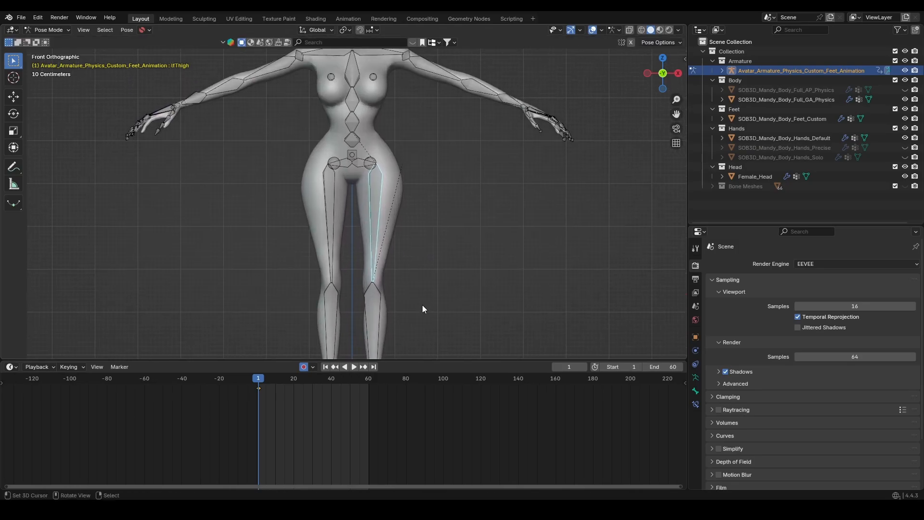
pyautogui.scroll(1, 397, 258)
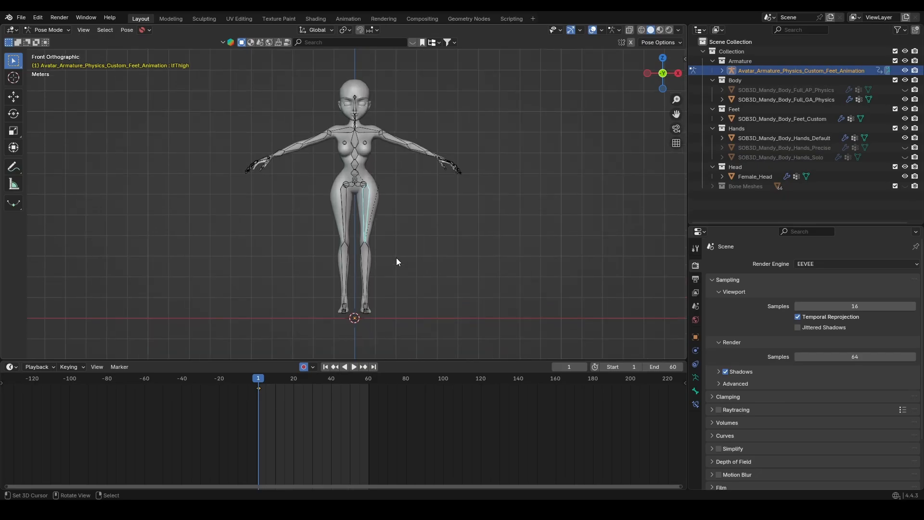
pyautogui.keyDown('shift'); pyautogui.moveTo(433, 194); pyautogui.dragTo(426, 209, button='middle'); pyautogui.keyUp('shift')
pyautogui.scroll(3, 425, 243)
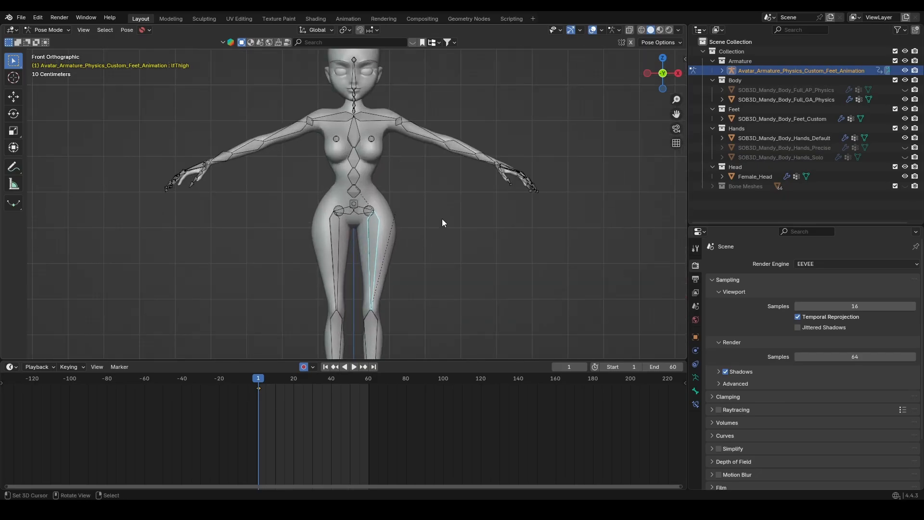
pyautogui.scroll(-3, 442, 222)
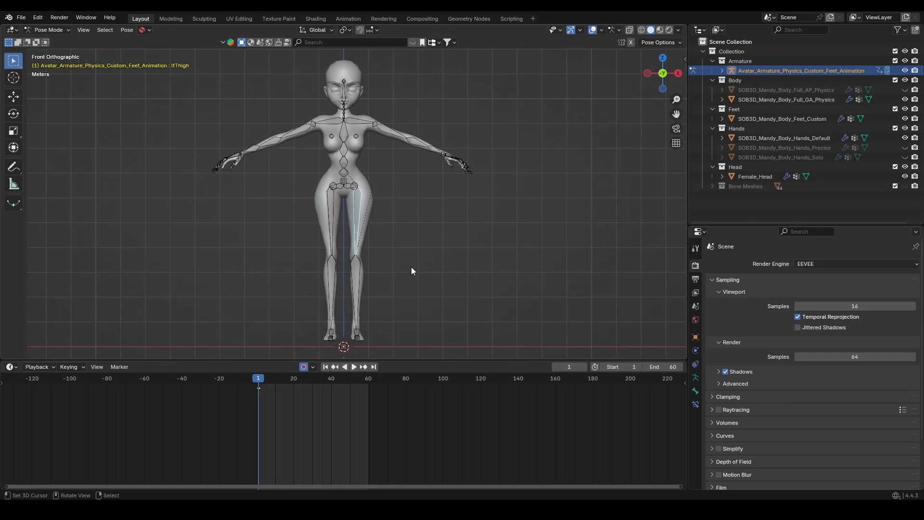
# - Try scaling the left thigh bone up to about 1.26 in the front view
pyautogui.press('r')
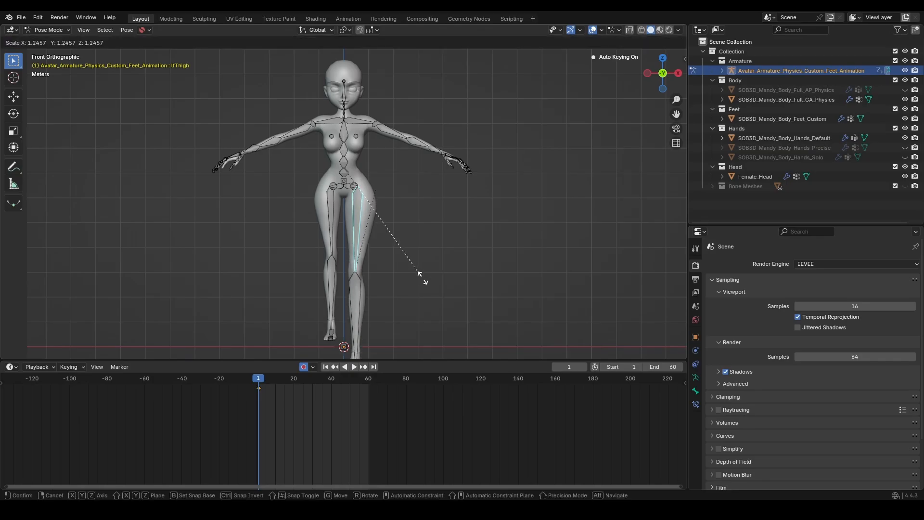
pyautogui.press('Escape')
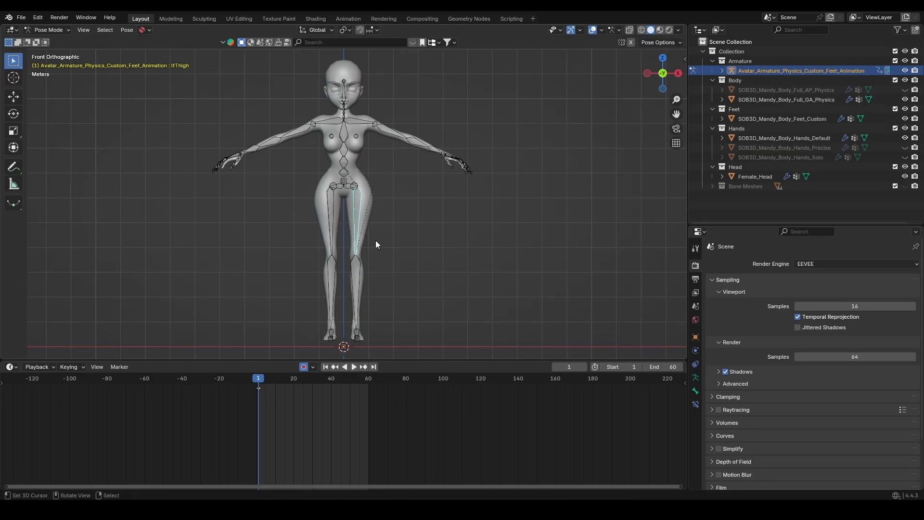
pyautogui.press('s')
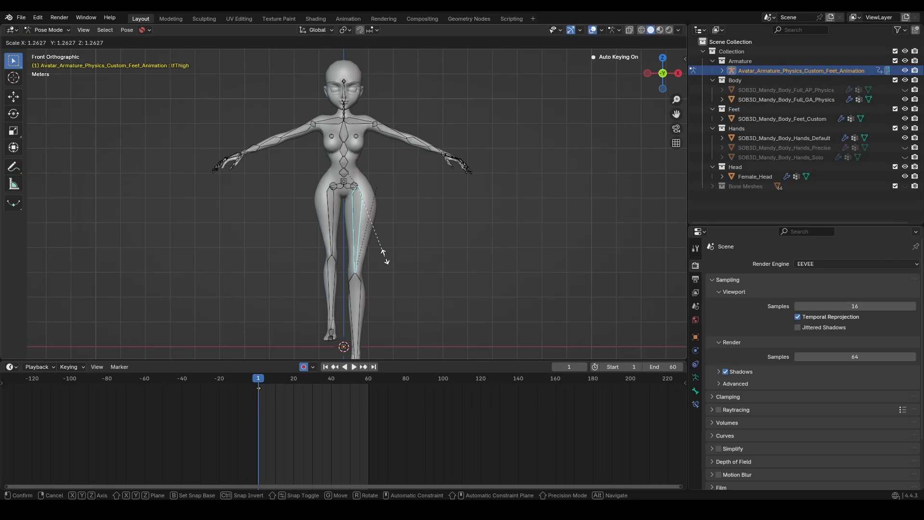
pyautogui.click(386, 258)
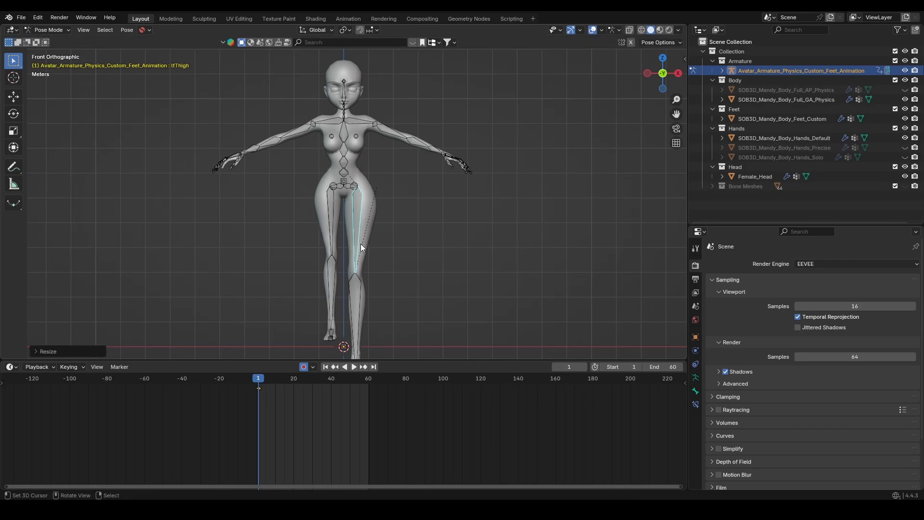
pyautogui.keyDown('shift'); pyautogui.moveTo(362, 256); pyautogui.dragTo(357, 210, button='middle'); pyautogui.keyUp('shift')
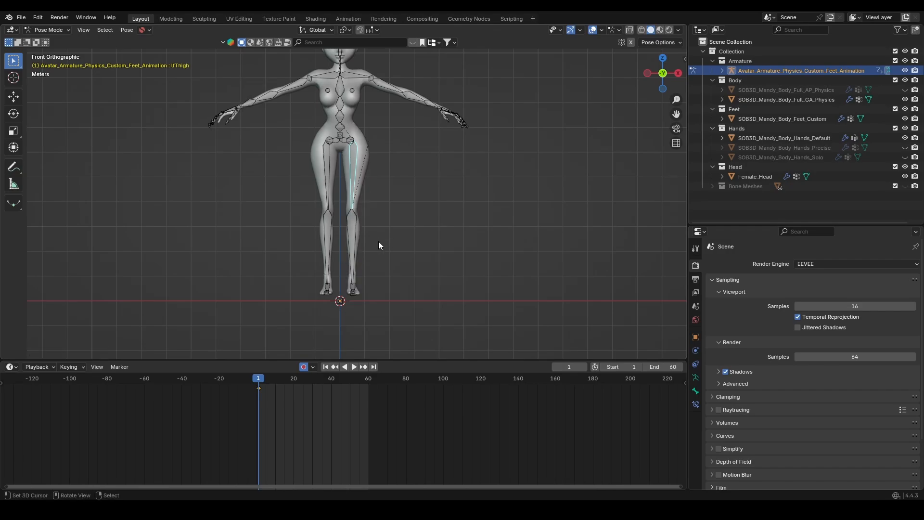
pyautogui.press('r')
pyautogui.press('Escape')
pyautogui.press('g')
pyautogui.press('Escape')
# - Bend the left leg outward at the hip and inward at the knee, twisting the thigh about its local X axis
pyautogui.keyDown('shift'); pyautogui.moveTo(396, 197); pyautogui.dragTo(423, 228, button='middle'); pyautogui.keyUp('shift')
pyautogui.scroll(-1, 423, 229)
pyautogui.scroll(1, 423, 229)
pyautogui.press('r')
pyautogui.press('x')
pyautogui.press('x')
pyautogui.click(400, 138)
pyautogui.click(431, 219)
pyautogui.press('r')
pyautogui.click(380, 241)
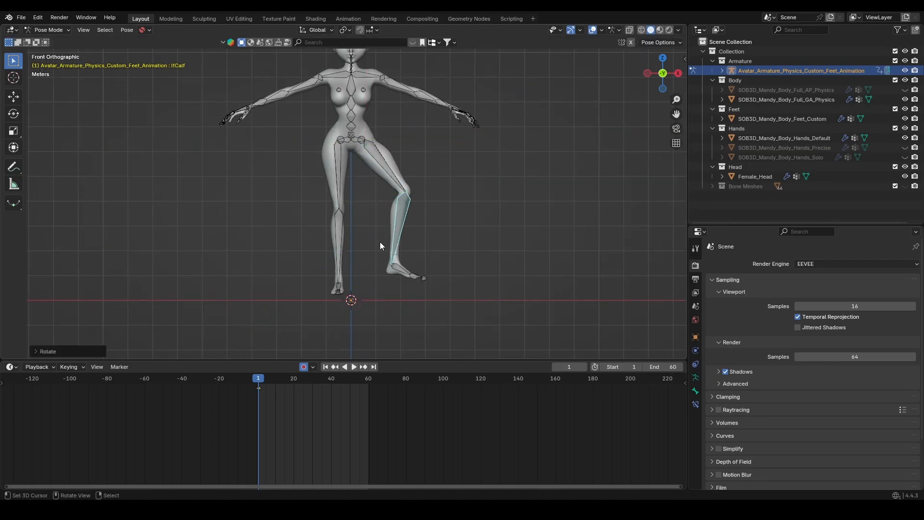
# - Bend the right leg outward at the hip and inward at the knee to roughly mirror the left leg, using local Z for the thigh
pyautogui.click(339, 185)
pyautogui.press('r')
pyautogui.press('z')
pyautogui.press('z')
pyautogui.click(399, 205)
pyautogui.press('r')
pyautogui.click(344, 228)
pyautogui.click(268, 215)
pyautogui.press('r')
pyautogui.click(378, 202)
# - Lower the PelvisNode bone along the global Z axis until the feet reach the ground line
pyautogui.click(351, 136)
pyautogui.keyDown('shift'); pyautogui.moveTo(398, 208); pyautogui.dragTo(397, 178, button='middle'); pyautogui.keyUp('shift')
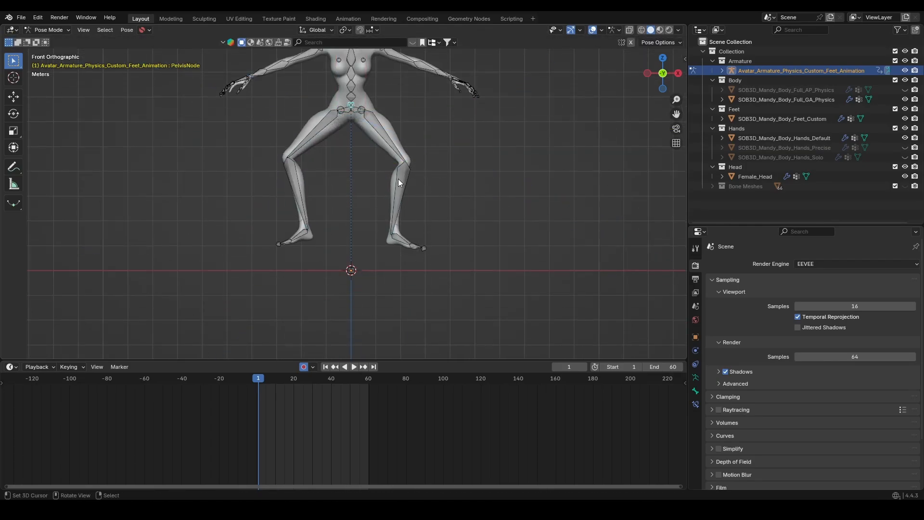
pyautogui.press('g')
pyautogui.press('z')
pyautogui.click(397, 204)
pyautogui.click(351, 293)
pyautogui.keyDown('shift'); pyautogui.moveTo(371, 207); pyautogui.dragTo(377, 242, button='middle'); pyautogui.keyUp('shift')
pyautogui.rightClick(370, 87)
pyautogui.press('g')
pyautogui.press('z')
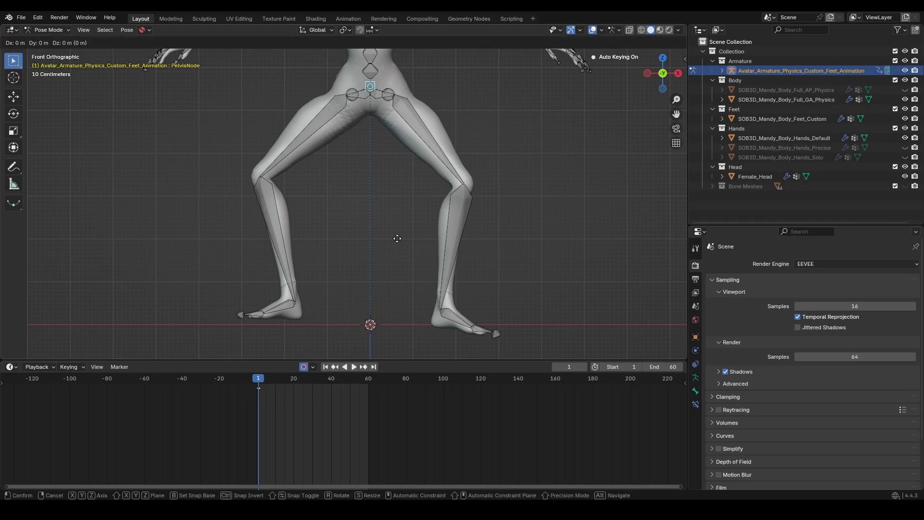
pyautogui.click(397, 240)
# - Rotate the left thigh bone slightly so the left foot rests level with the ground line
pyautogui.rightClick(433, 139)
pyautogui.press('r')
pyautogui.click(490, 195)
pyautogui.keyDown('shift'); pyautogui.moveTo(490, 195); pyautogui.dragTo(463, 162, button='middle'); pyautogui.keyUp('shift')
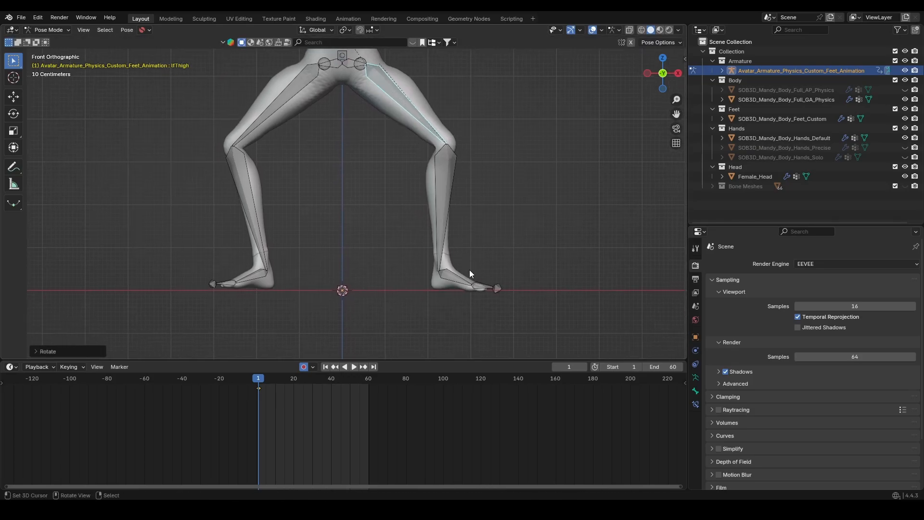
# - Examine the feet at ground level in the front view, selecting the right toe, foot and calf bones and the left calf bone
pyautogui.moveTo(461, 264); pyautogui.dragTo(433, 249, button='middle')
pyautogui.press('KP_1')
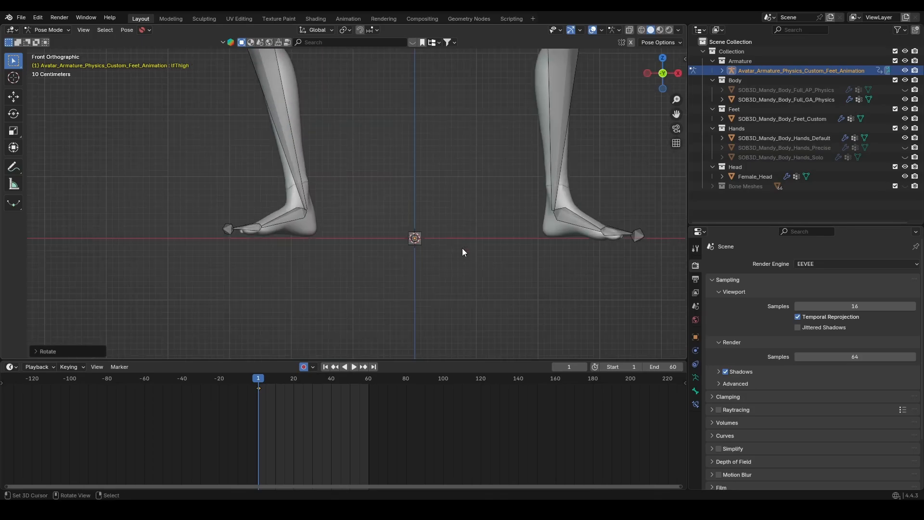
pyautogui.click(284, 223)
pyautogui.keyDown('shift'); pyautogui.moveTo(309, 227); pyautogui.dragTo(261, 252, button='middle'); pyautogui.keyUp('shift')
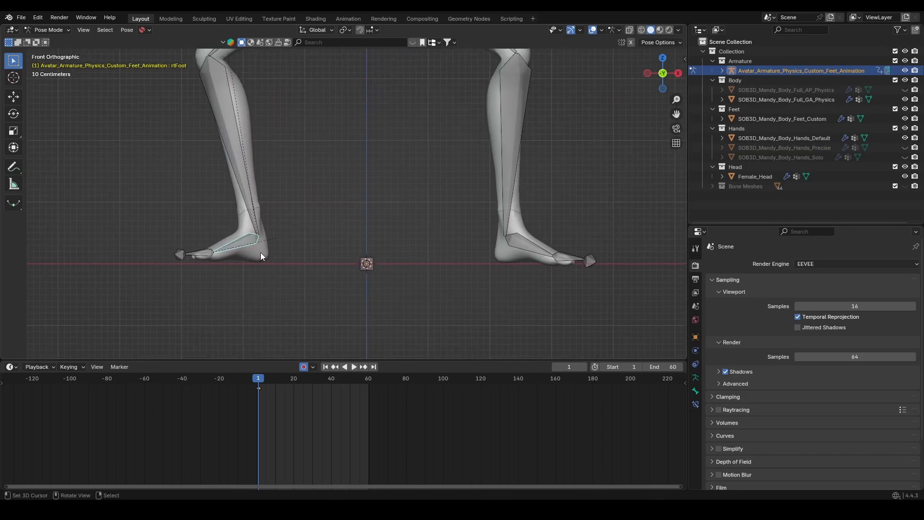
pyautogui.click(203, 253)
pyautogui.keyDown('shift'); pyautogui.rightClick(240, 244); pyautogui.keyUp('shift')
pyautogui.keyDown('shift'); pyautogui.rightClick(256, 207); pyautogui.keyUp('shift')
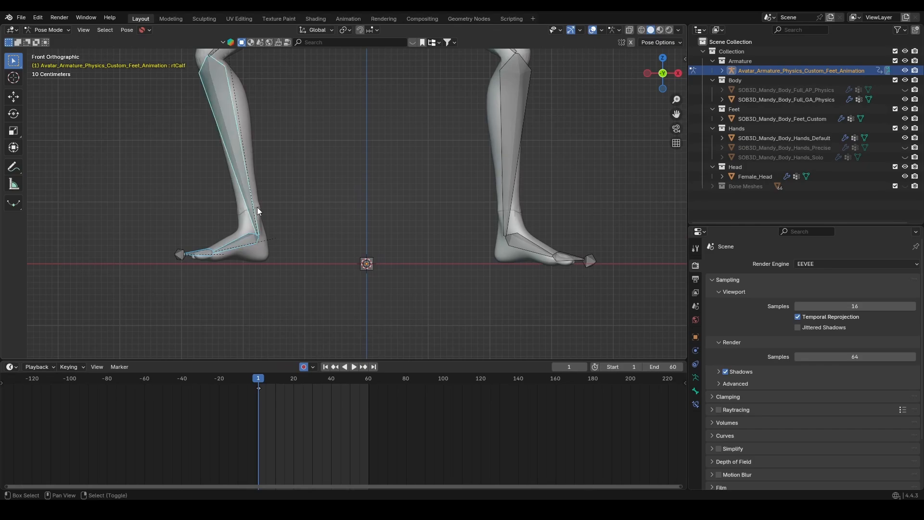
pyautogui.rightClick(509, 207)
pyautogui.keyDown('shift'); pyautogui.rightClick(529, 245); pyautogui.keyUp('shift')
pyautogui.keyDown('shift'); pyautogui.rightClick(519, 241); pyautogui.keyUp('shift')
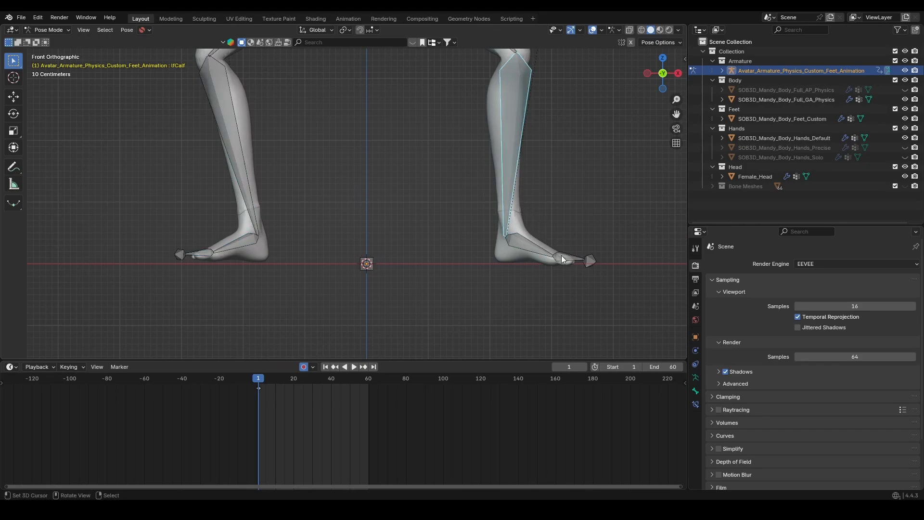
# - Leave Pose Mode for Object Mode and select the detached Female_Head mesh
pyautogui.keyDown('shift'); pyautogui.moveTo(562, 256); pyautogui.dragTo(538, 241, button='middle'); pyautogui.keyUp('shift')
pyautogui.keyDown('shift'); pyautogui.moveTo(444, 115); pyautogui.dragTo(459, 197, button='middle'); pyautogui.keyUp('shift')
pyautogui.keyDown('shift'); pyautogui.moveTo(459, 156); pyautogui.dragTo(488, 290, button='middle'); pyautogui.keyUp('shift')
pyautogui.scroll(-2, 398, 168)
pyautogui.keyDown('shift'); pyautogui.moveTo(403, 100); pyautogui.dragTo(399, 201, button='middle'); pyautogui.keyUp('shift')
pyautogui.scroll(-3, 406, 154)
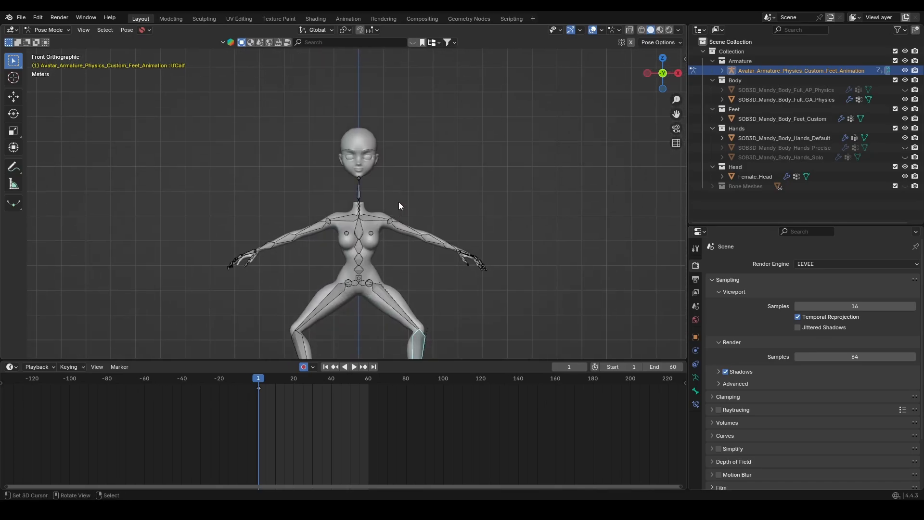
pyautogui.scroll(3, 399, 201)
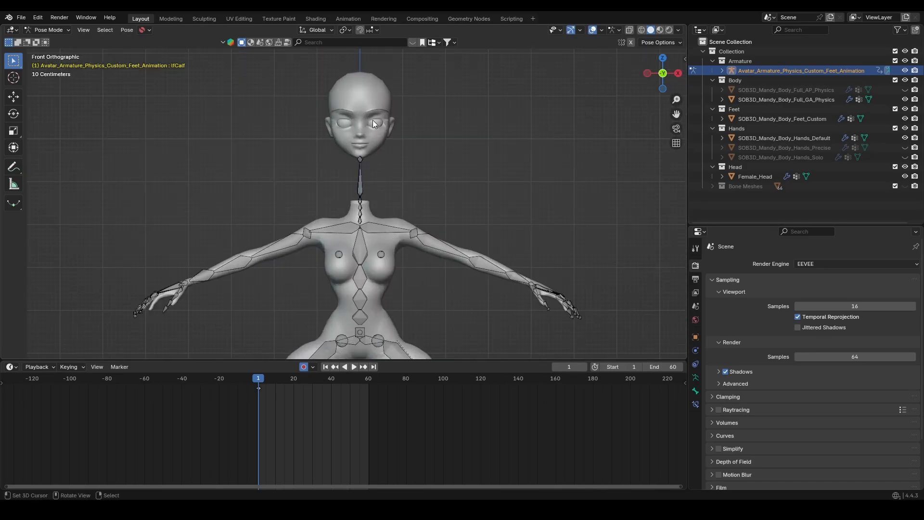
pyautogui.click(377, 264)
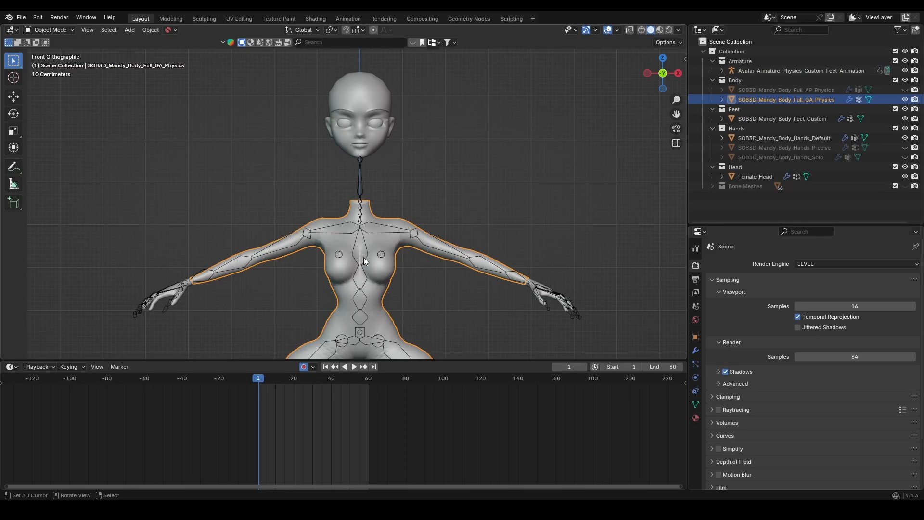
pyautogui.click(355, 233)
pyautogui.click(362, 245)
pyautogui.click(371, 106)
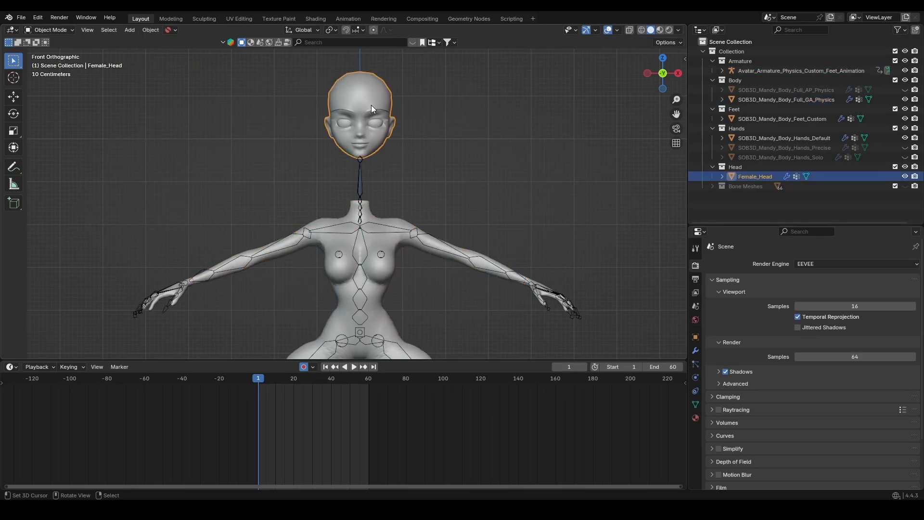
# - Set the object of Female_Head's Armature modifier to Avatar_Armature_Physics_Custom_Feet_Animation
pyautogui.click(696, 350)
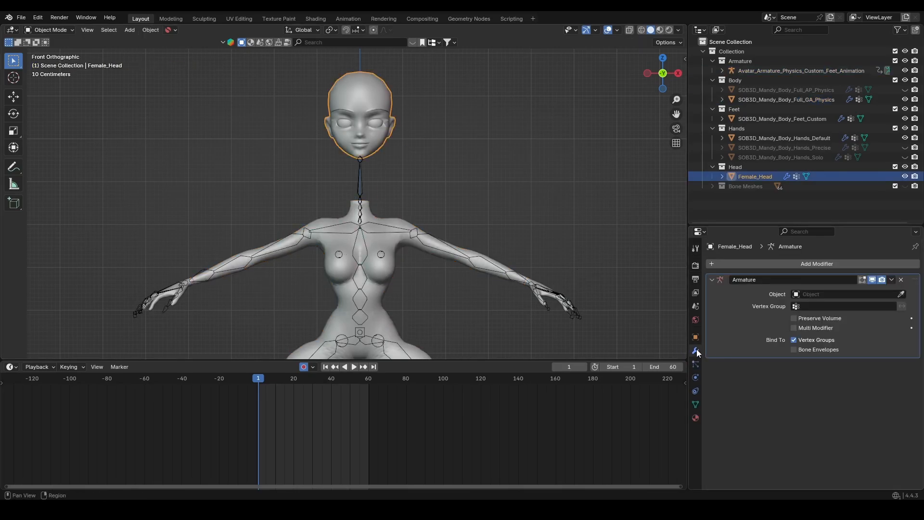
pyautogui.click(841, 295)
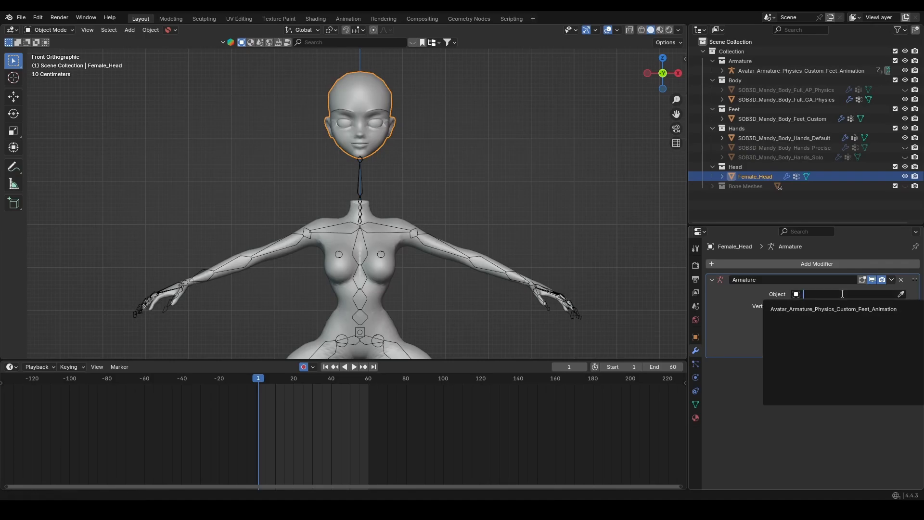
pyautogui.click(825, 312)
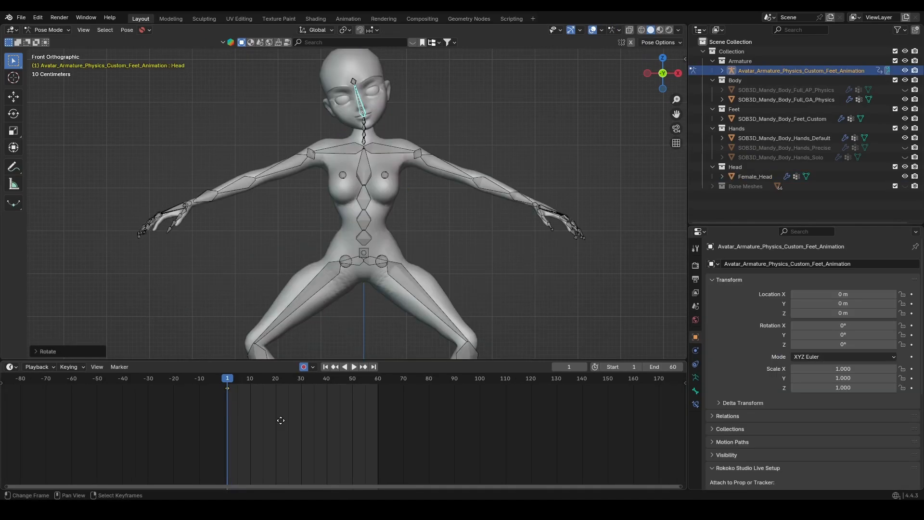
# - Zoom the timeline in around the first frames and turn off auto keying
pyautogui.scroll(3, 366, 424)
pyautogui.scroll(5, 361, 420)
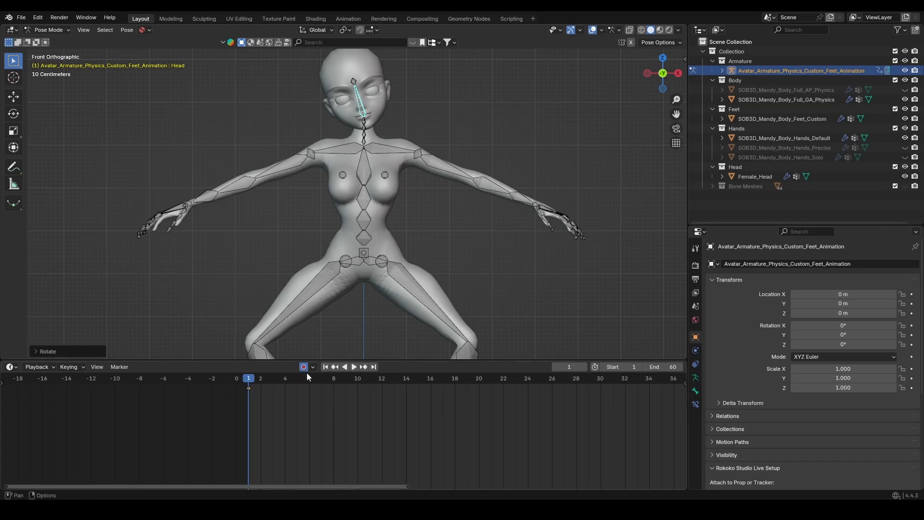
pyautogui.scroll(-3, 359, 281)
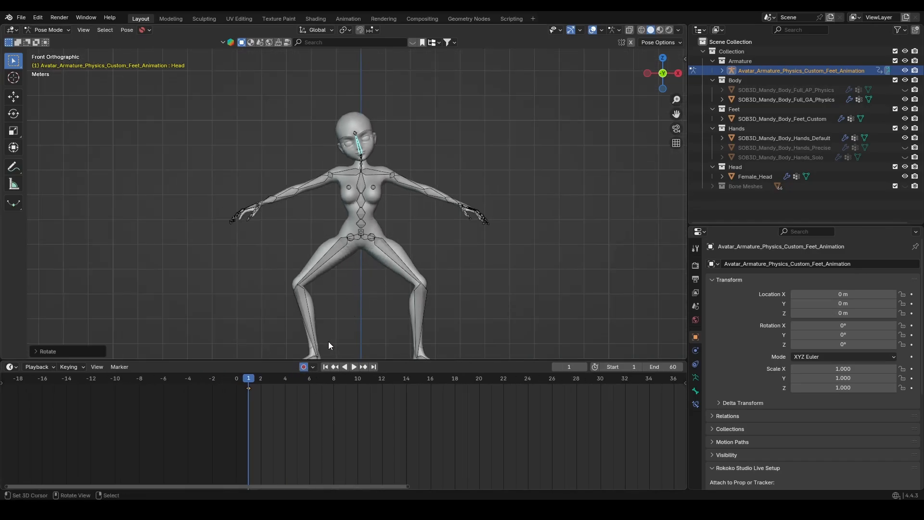
pyautogui.click(304, 367)
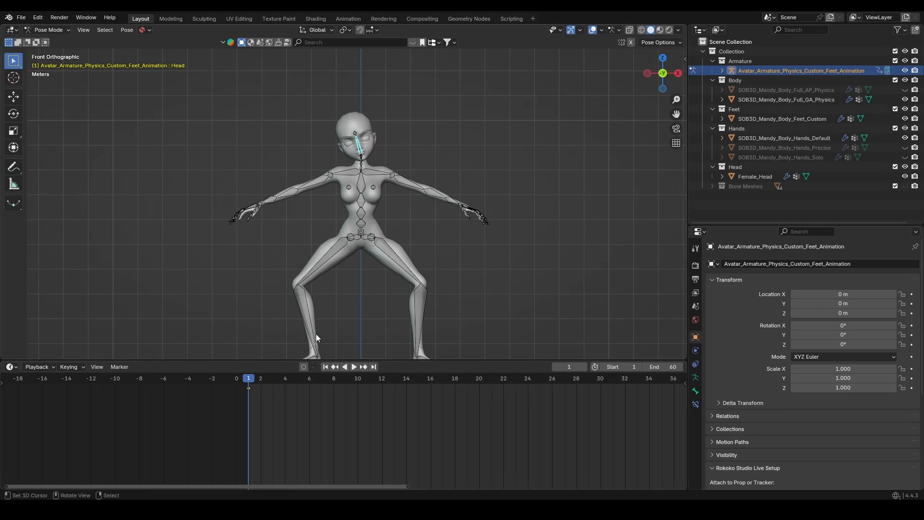
# - Advance the animation from the first frame to frame 4
pyautogui.press('space')
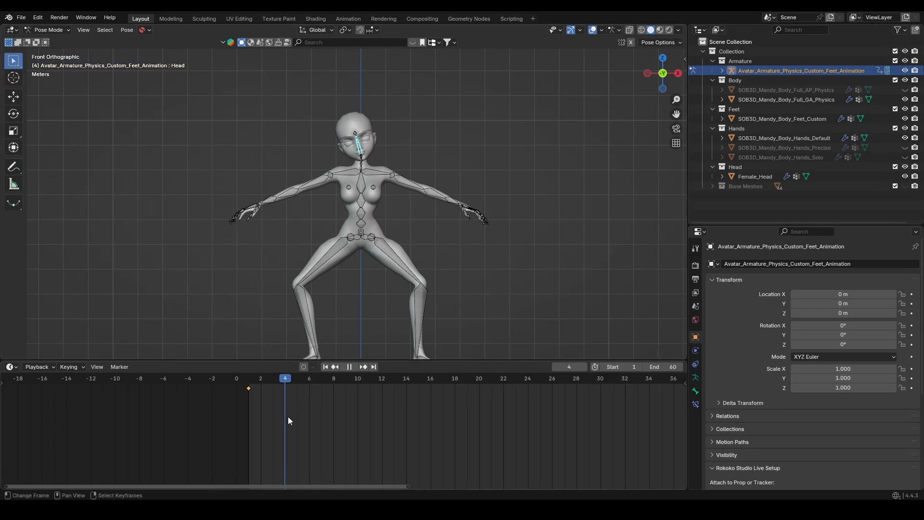
pyautogui.press('space')
pyautogui.scroll(1, 431, 214)
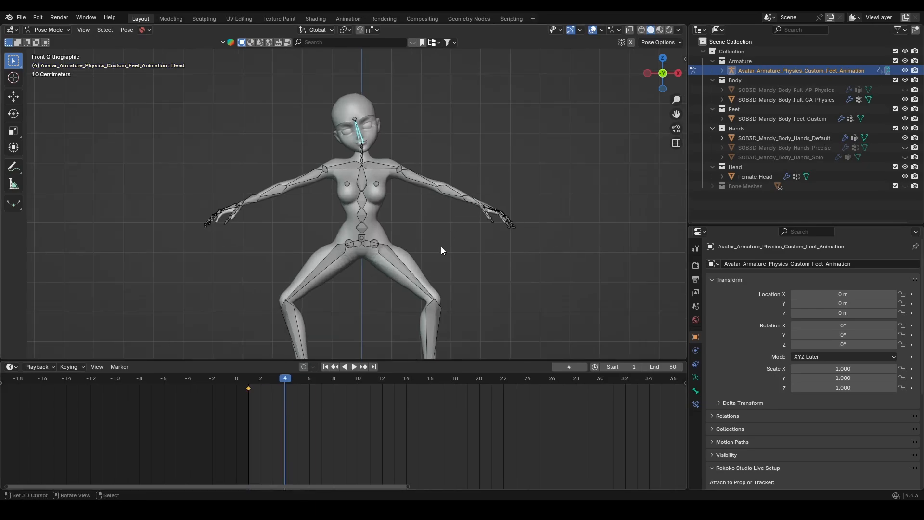
# - Try tilting the Head bone at frame 4 and inserting keyframes for all channels, and undo both
pyautogui.press('r')
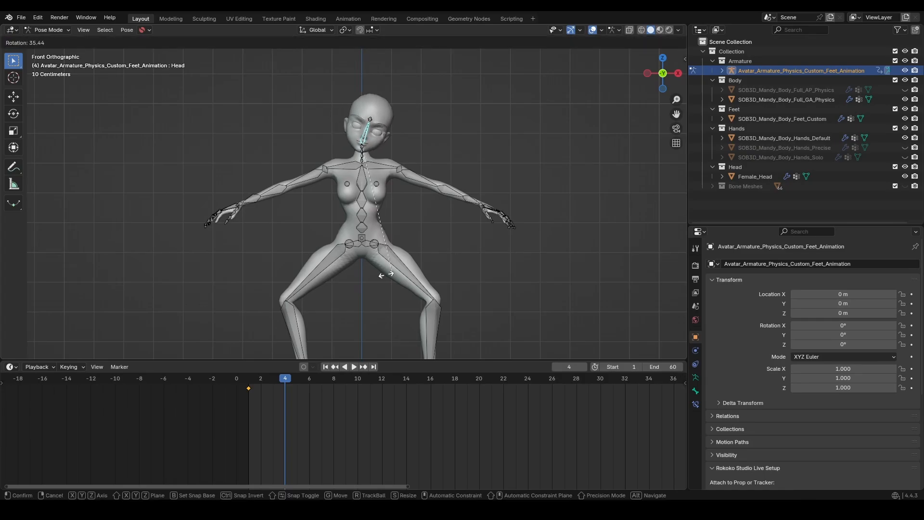
pyautogui.click(402, 311)
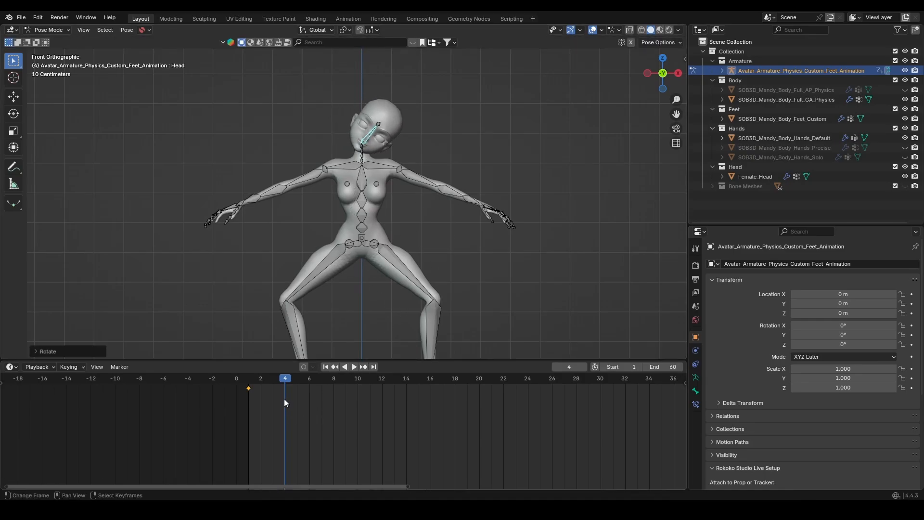
pyautogui.press('i')
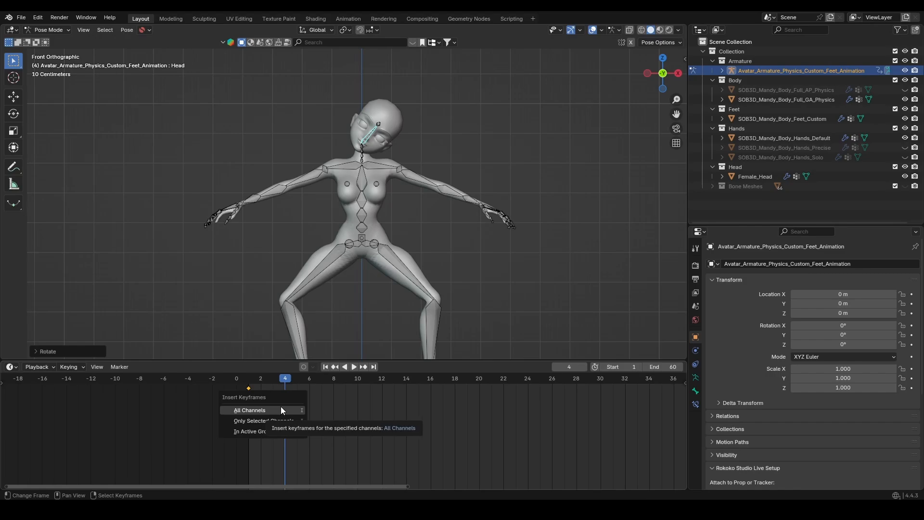
pyautogui.press('i')
pyautogui.click(286, 407)
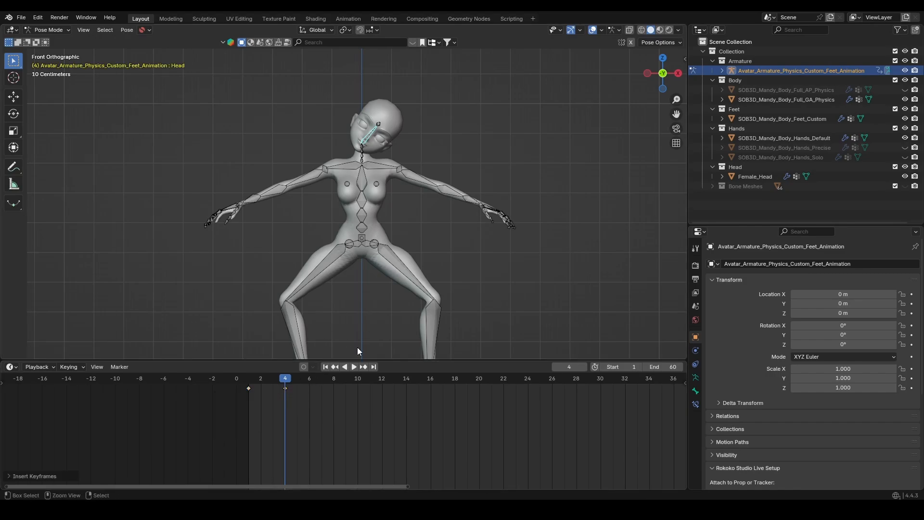
pyautogui.hotkey('ctrl', 'z')
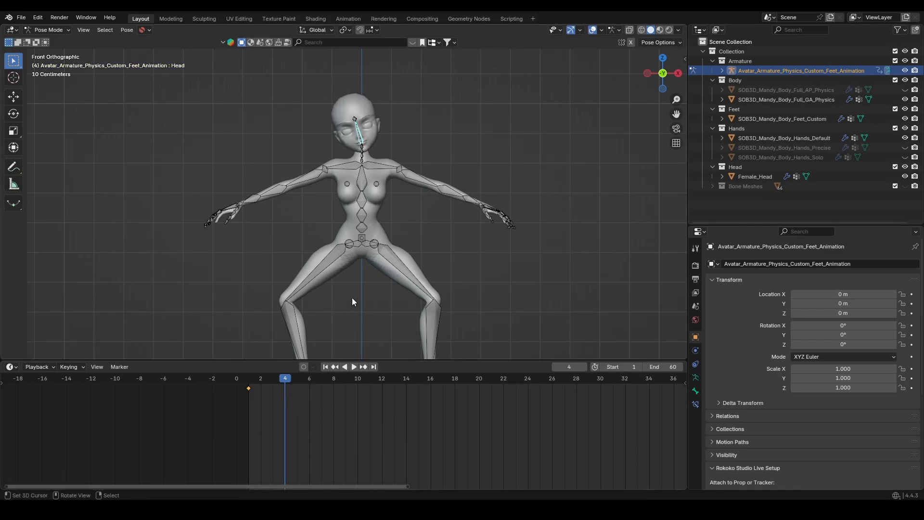
# - Rotate the Head bone about 70° and key it at frame 4 with the Location, Rotation & Scale keying set
pyautogui.press('r')
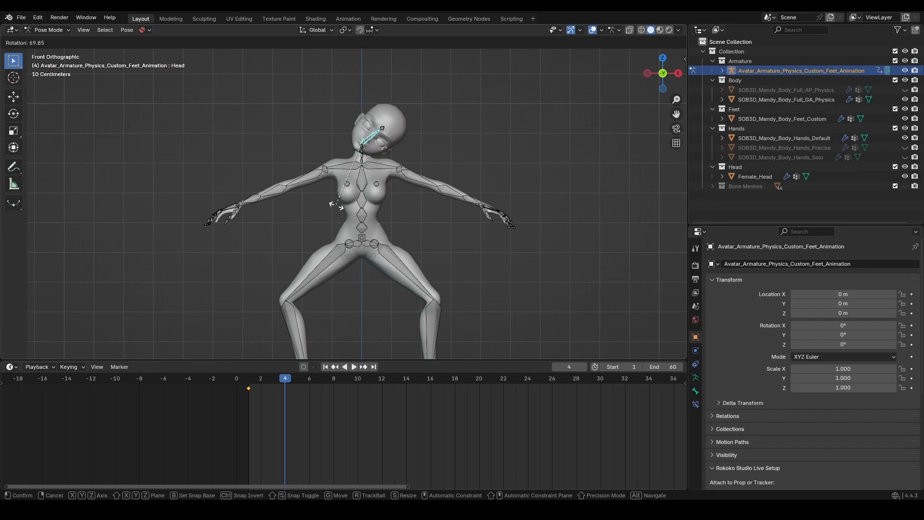
pyautogui.click(359, 238)
pyautogui.press('i')
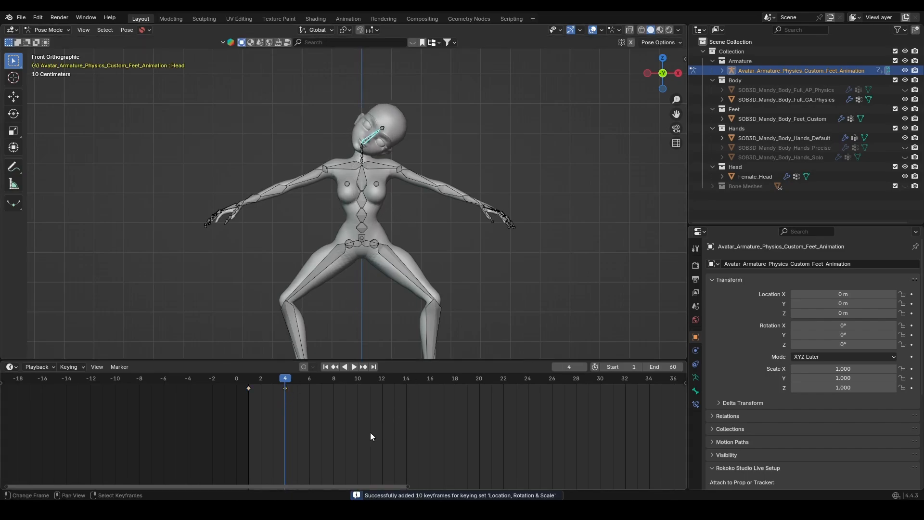
pyautogui.click(77, 367)
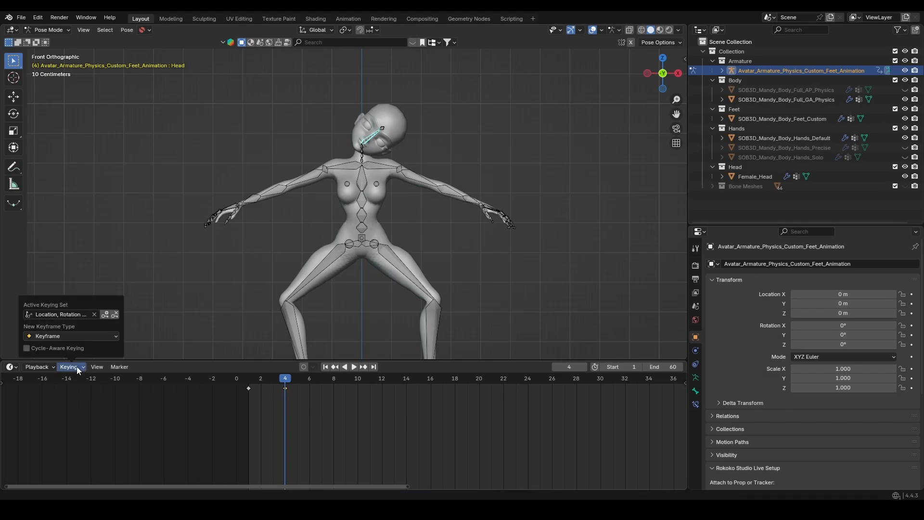
pyautogui.keyDown('shift'); pyautogui.moveTo(413, 289); pyautogui.dragTo(404, 252, button='middle'); pyautogui.keyUp('shift')
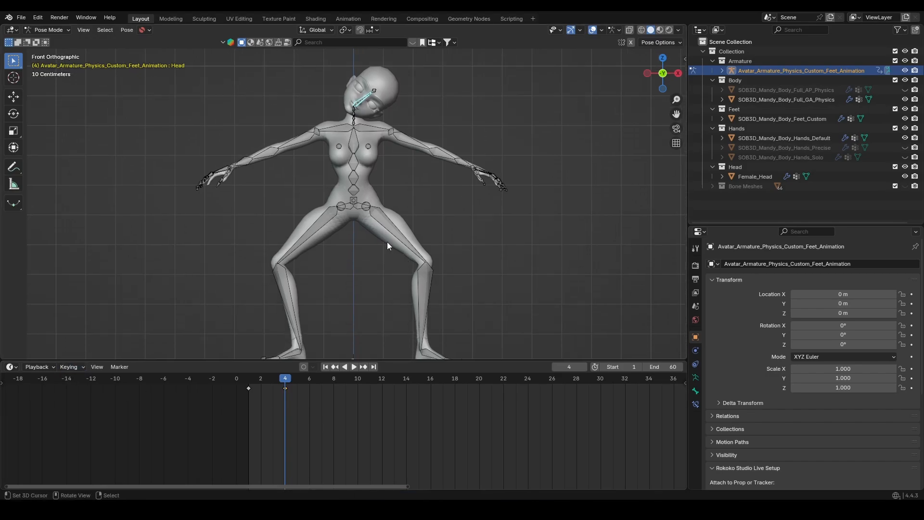
# - Turn on auto keying and return the timeline to frame 1
pyautogui.click(305, 367)
pyautogui.moveTo(286, 379); pyautogui.dragTo(253, 390)
pyautogui.keyDown('shift'); pyautogui.moveTo(340, 217); pyautogui.dragTo(377, 263, button='middle'); pyautogui.keyUp('shift')
pyautogui.scroll(3, 377, 263)
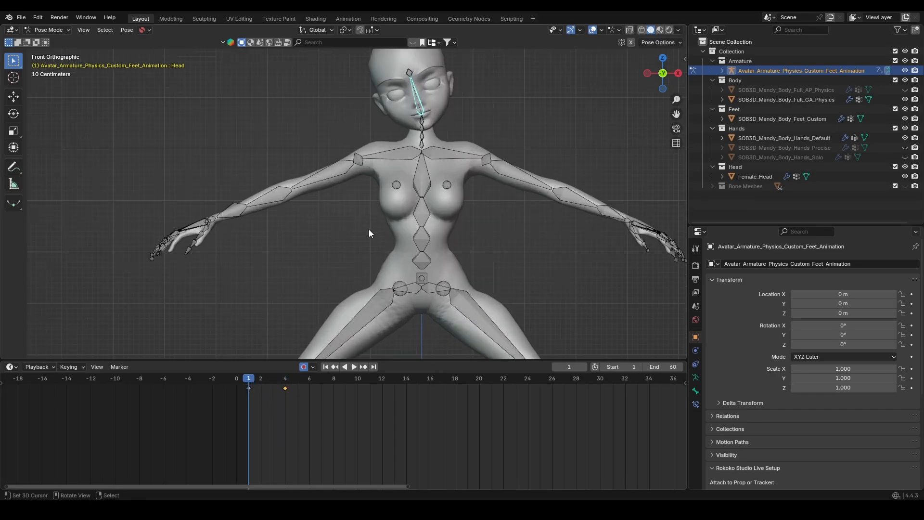
# - Lower both arms at frame 1 by rotating the rtShoulder and lfShoulder bones in the front view
pyautogui.click(359, 157)
pyautogui.scroll(-6, 400, 261)
pyautogui.scroll(4, 382, 226)
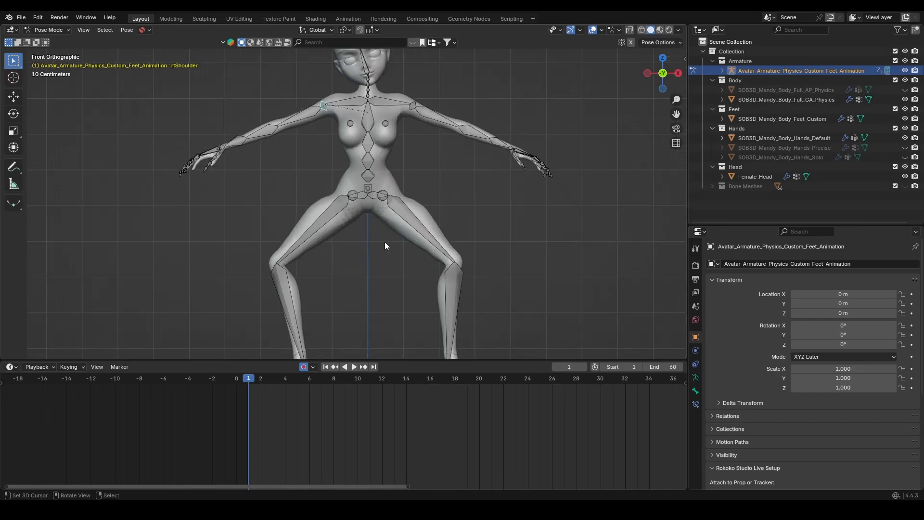
pyautogui.keyDown('shift'); pyautogui.moveTo(393, 206); pyautogui.dragTo(389, 264, button='middle'); pyautogui.keyUp('shift')
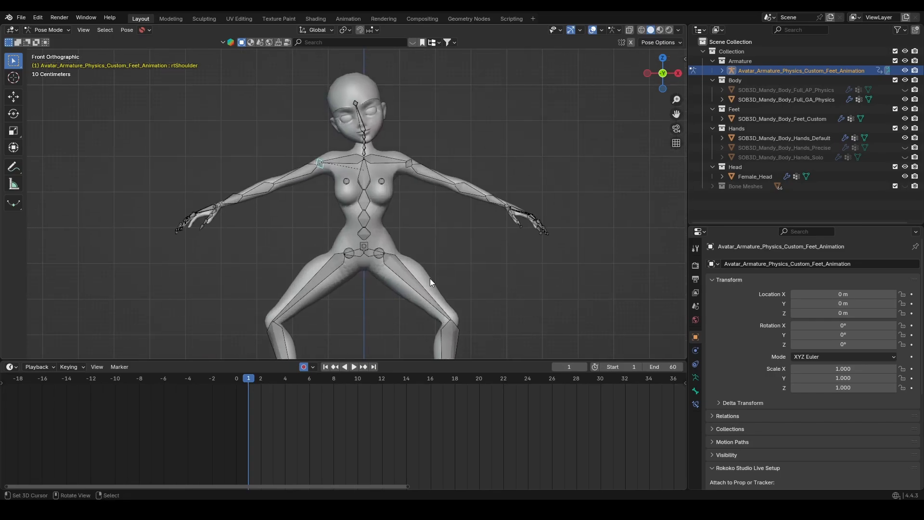
pyautogui.press('r')
pyautogui.click(454, 268)
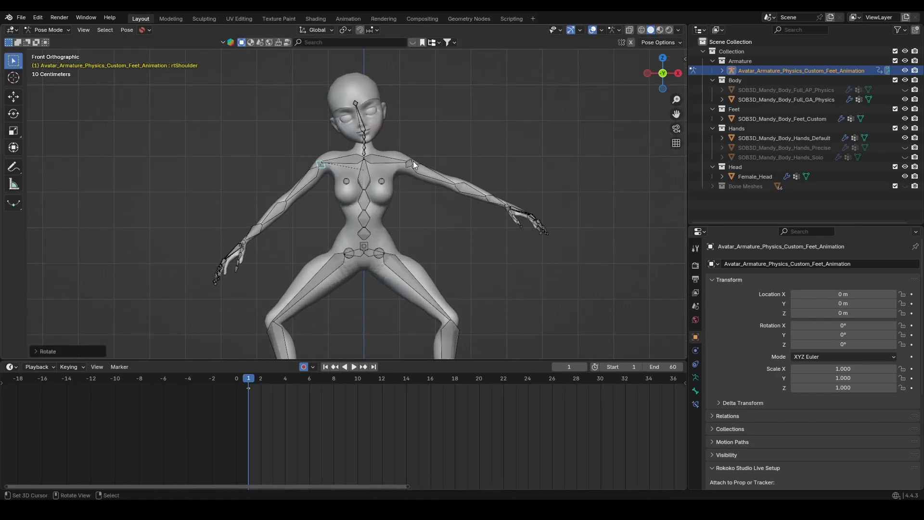
pyautogui.click(410, 161)
pyautogui.press('r')
pyautogui.click(437, 275)
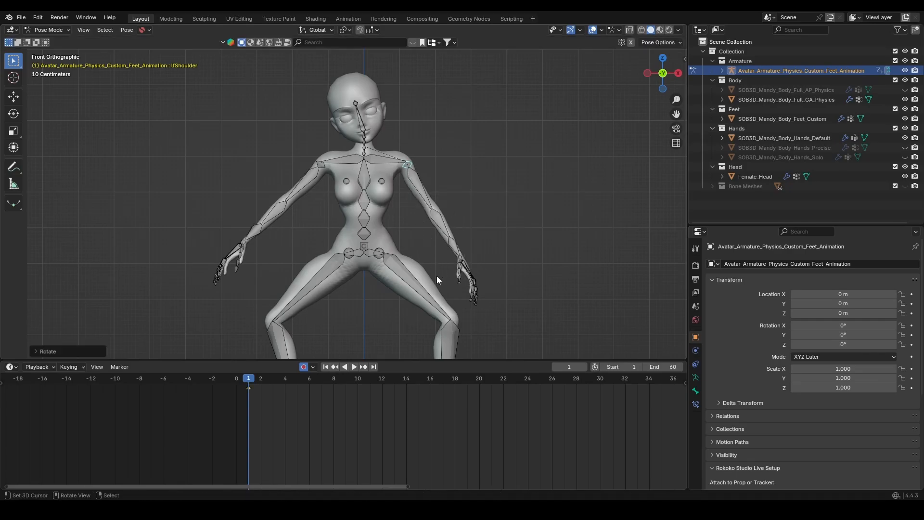
# - Rotate the right shoulder bone around the Z axis from a slightly tilted view
pyautogui.click(328, 166)
pyautogui.moveTo(328, 165); pyautogui.dragTo(337, 139, button='middle')
pyautogui.press('r')
pyautogui.press('z')
pyautogui.click(417, 227)
# - Try rotating both elbow bones about 29° around their local X axis in the right side view
pyautogui.press('KP_1')
pyautogui.rightClick(440, 204)
pyautogui.press('KP_3')
pyautogui.press('r')
pyautogui.press('x')
pyautogui.press('x')
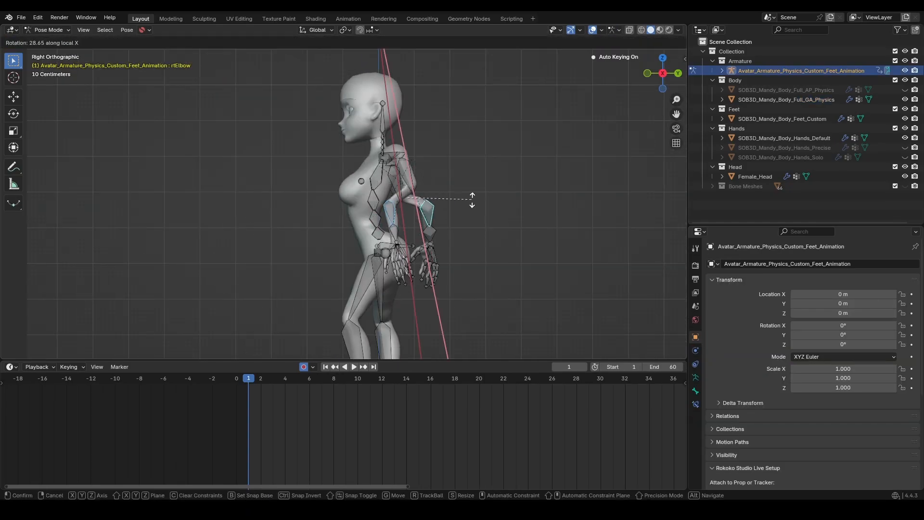
pyautogui.click(473, 200)
# - Try rotating both elbow bones around their local Z axis in the front view
pyautogui.press('KP_1')
pyautogui.press('r')
pyautogui.press('z')
pyautogui.press('z')
pyautogui.click(447, 198)
pyautogui.moveTo(448, 226)
pyautogui.keyDown('shift'); pyautogui.mouseDown(button='middle')
pyautogui.moveTo(434, 249)
pyautogui.moveTo(433, 223)
pyautogui.mouseUp(button='middle'); pyautogui.keyUp('shift')
pyautogui.keyDown('shift'); pyautogui.moveTo(377, 238); pyautogui.dragTo(398, 236, button='middle'); pyautogui.keyUp('shift')
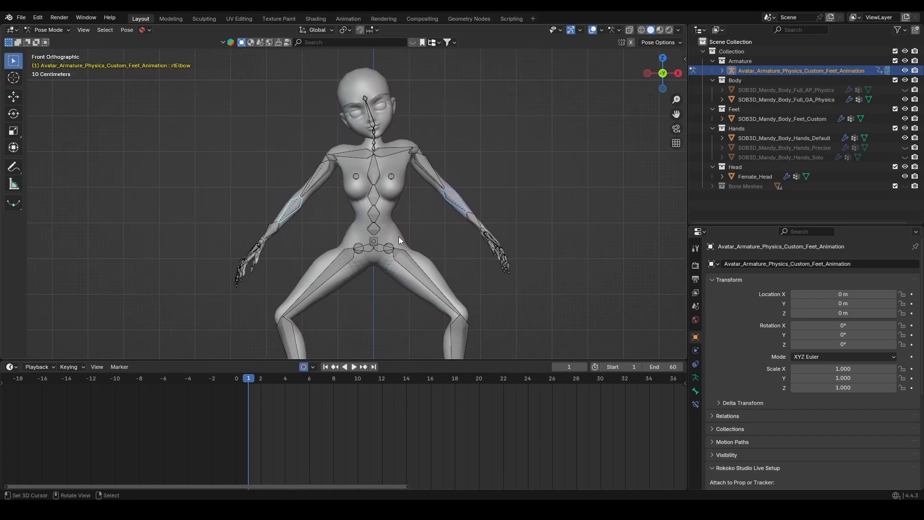
# - Try rotating only the lfElbow bone around its local Z, X and Y axes, cancelling each rotation
pyautogui.click(447, 190)
pyautogui.press('r')
pyautogui.press('z')
pyautogui.press('z')
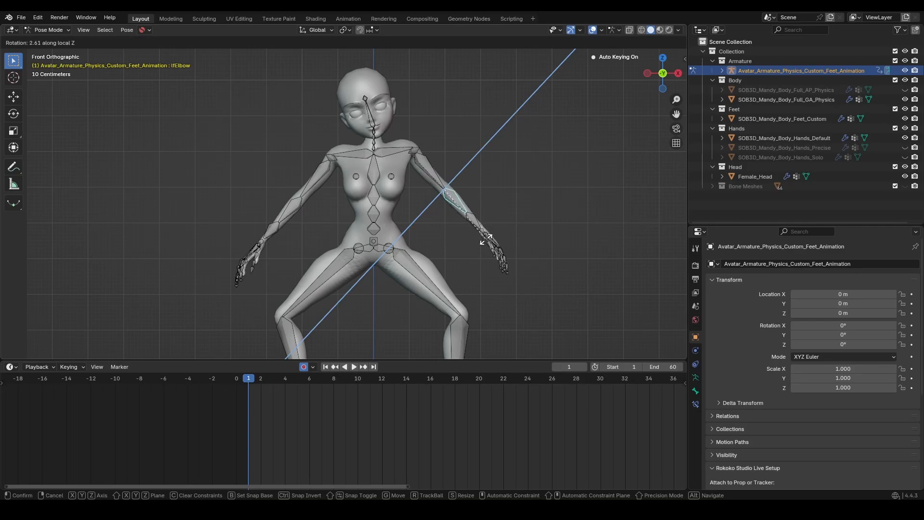
pyautogui.press('Escape')
pyautogui.press('r')
pyautogui.press('x')
pyautogui.press('x')
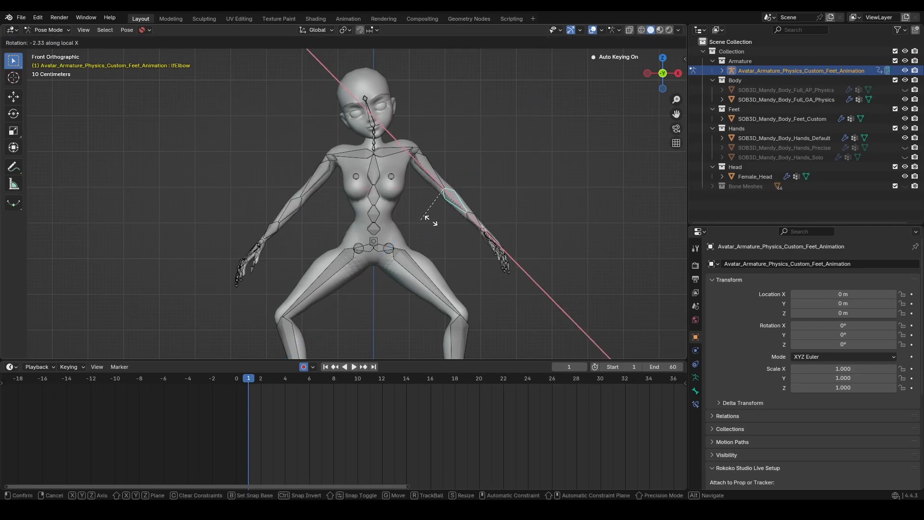
pyautogui.press('Escape')
pyautogui.press('r')
pyautogui.press('x')
pyautogui.press('x')
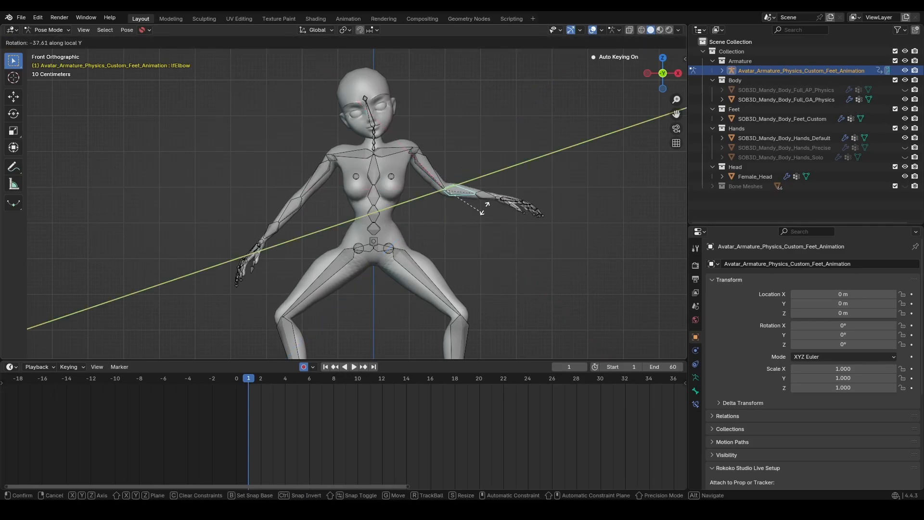
pyautogui.press('Escape')
# - Add the rtElbow bone to the lfElbow selection and compare both in the right side and front views
pyautogui.keyDown('shift'); pyautogui.click(295, 208); pyautogui.keyUp('shift')
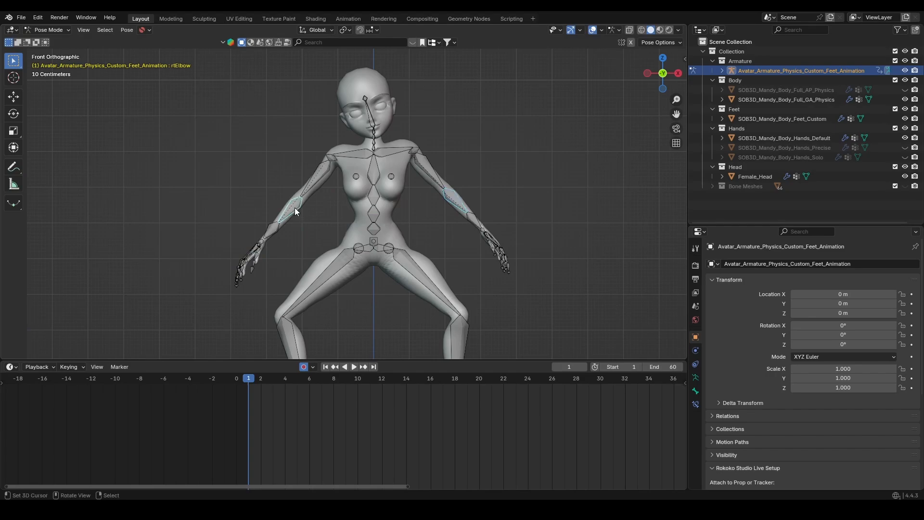
pyautogui.press('KP_3')
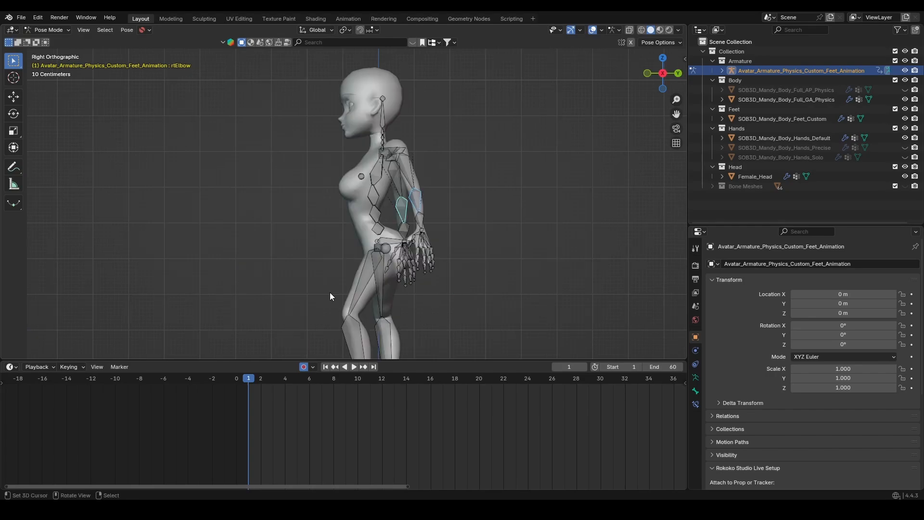
pyautogui.press('KP_1')
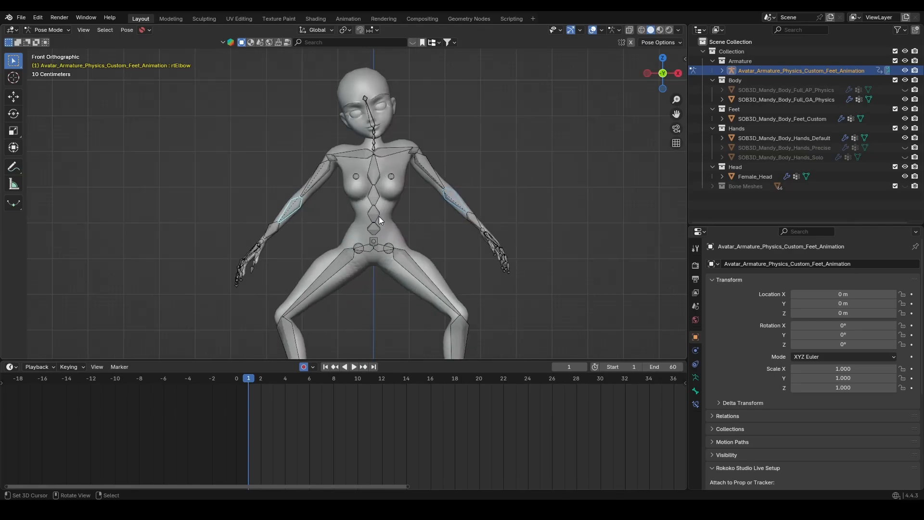
pyautogui.keyDown('shift'); pyautogui.moveTo(379, 216); pyautogui.dragTo(381, 186, button='middle'); pyautogui.keyUp('shift')
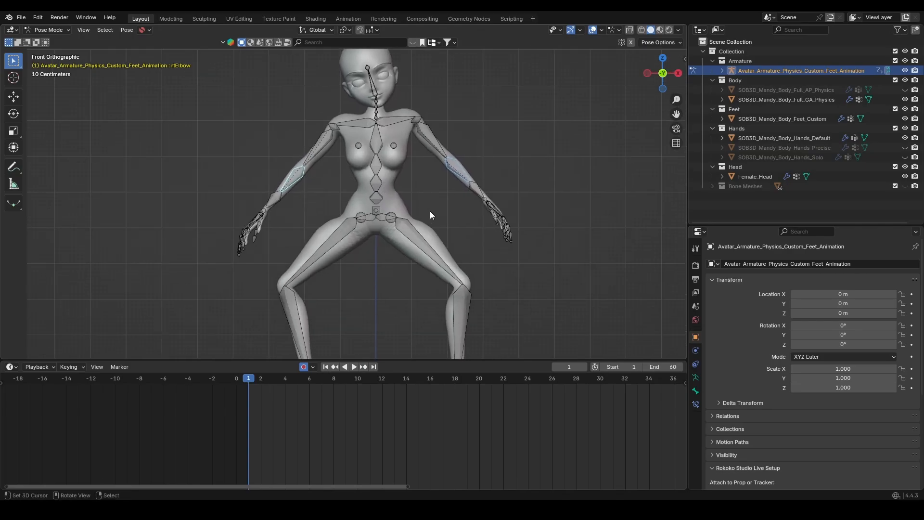
pyautogui.scroll(-1, 501, 252)
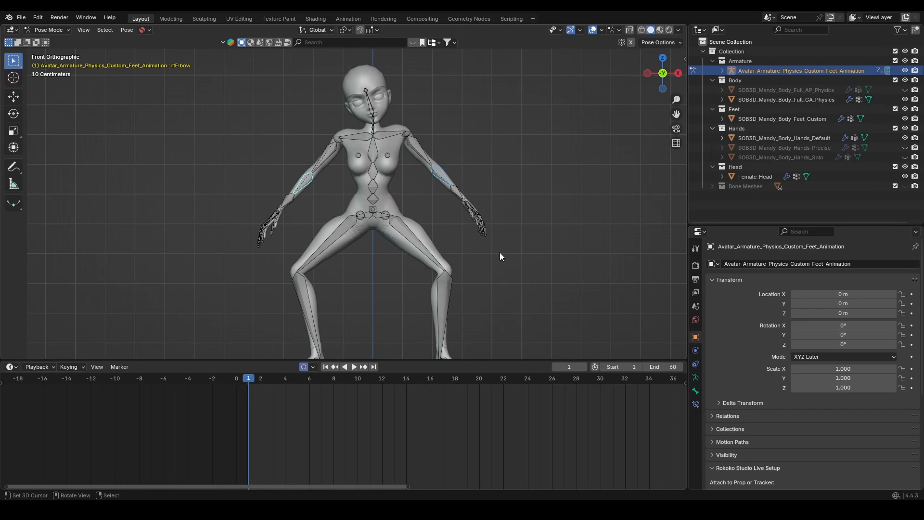
pyautogui.scroll(-2, 500, 252)
pyautogui.scroll(2, 500, 252)
# - Set the transform pivot point to Median Point for the two selected elbow bones
pyautogui.press('.')
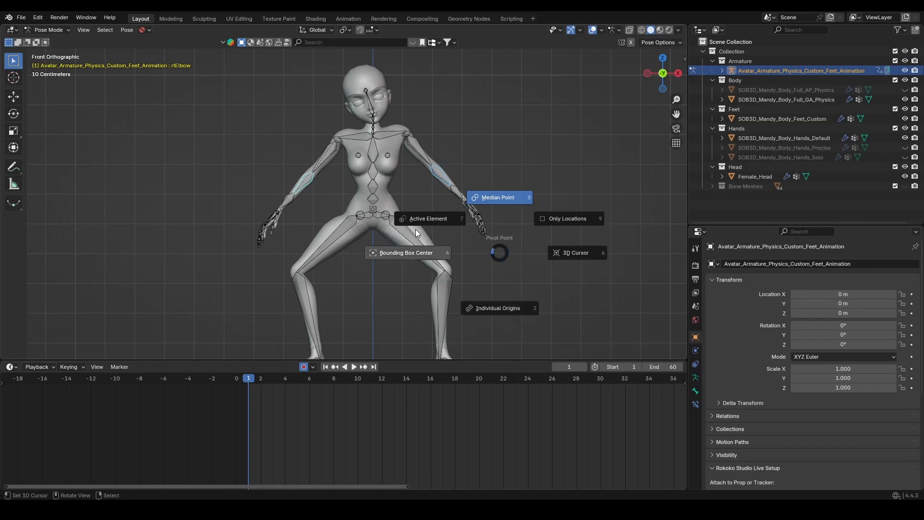
pyautogui.click(496, 196)
pyautogui.scroll(2, 408, 206)
pyautogui.scroll(-4, 409, 206)
pyautogui.scroll(2, 408, 206)
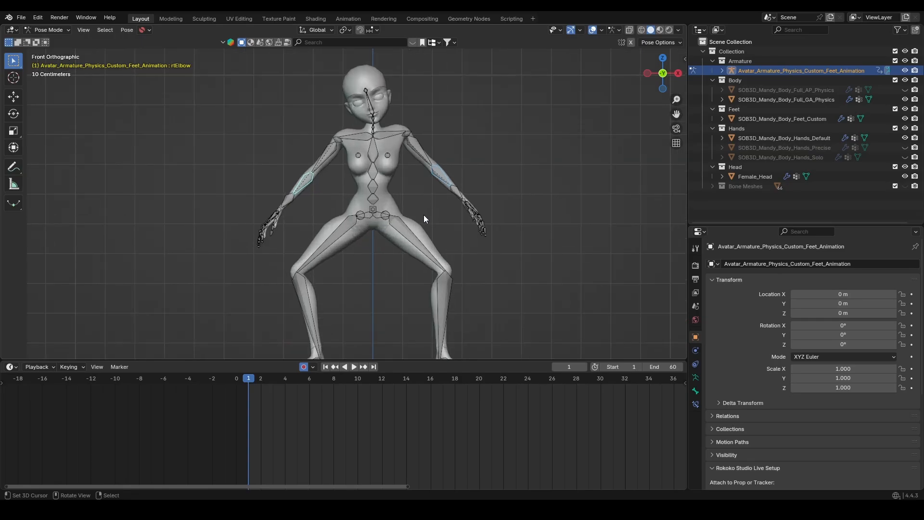
pyautogui.scroll(-1, 423, 214)
pyautogui.press('KP_3')
pyautogui.press('KP_1')
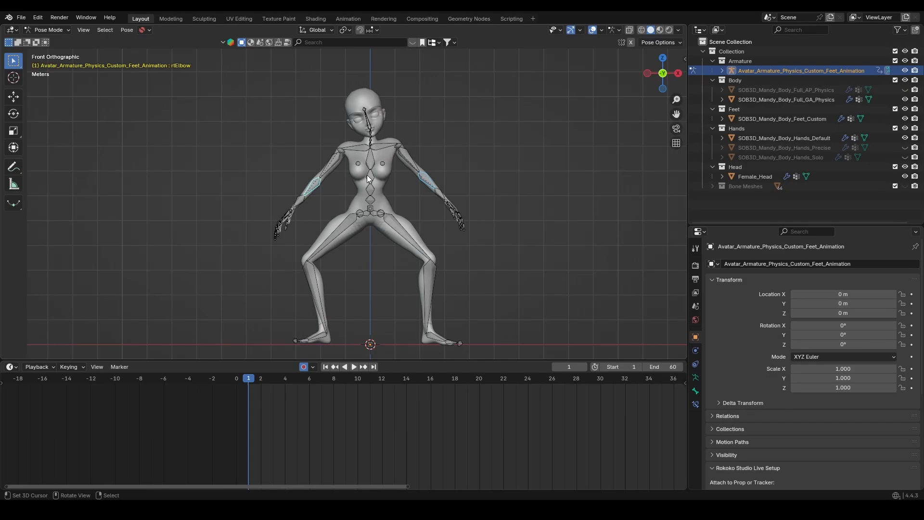
# - Try rotating both elbow bones around their shared median point in the right side view
pyautogui.scroll(1, 367, 178)
pyautogui.press('KP_3')
pyautogui.press('r')
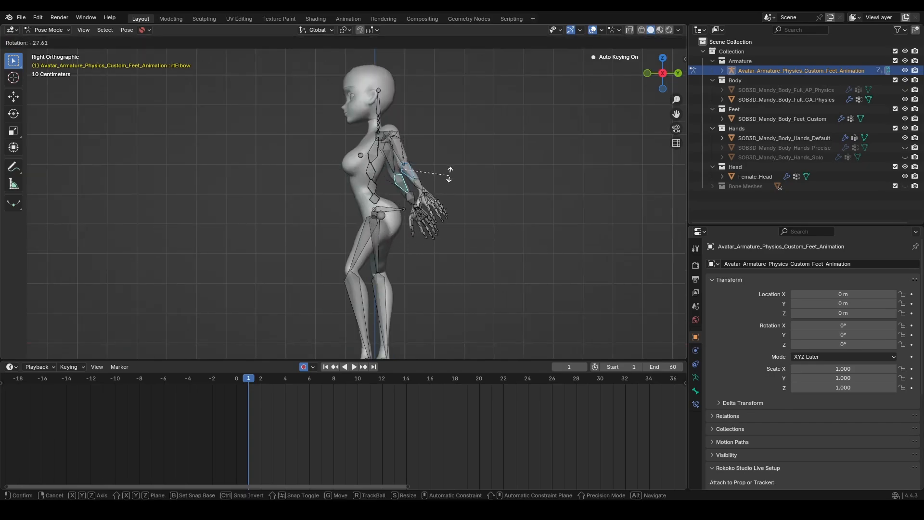
pyautogui.click(372, 213)
pyautogui.press('KP_1')
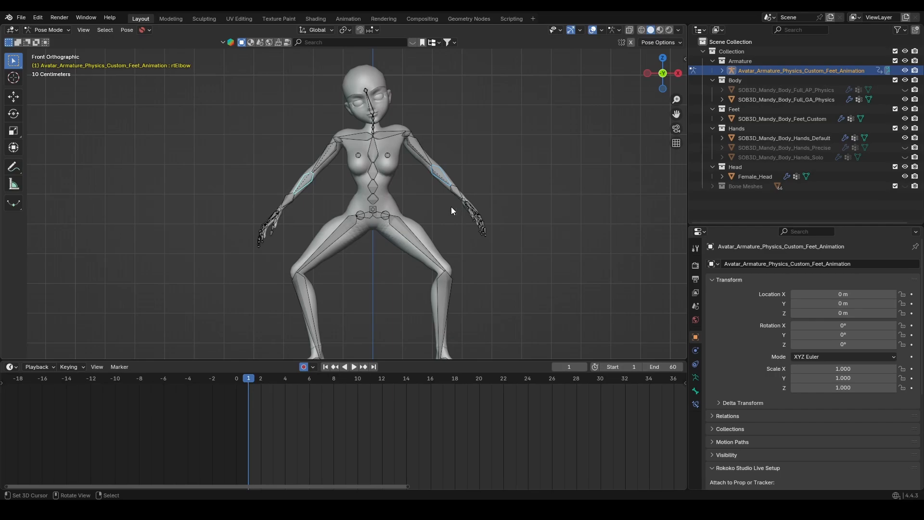
# - Set the transform pivot point to Individual Origins and rotate both elbow bones around their local Y axes in the right side view
pyautogui.press('.')
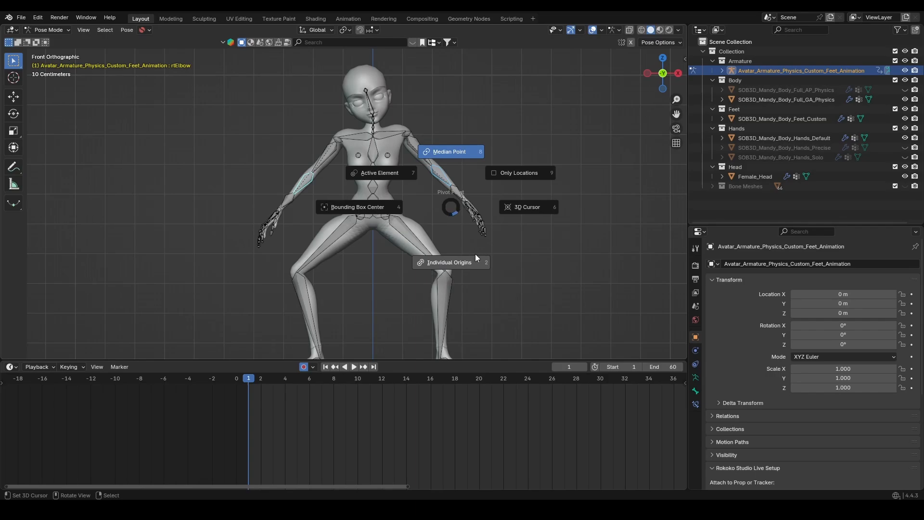
pyautogui.click(453, 263)
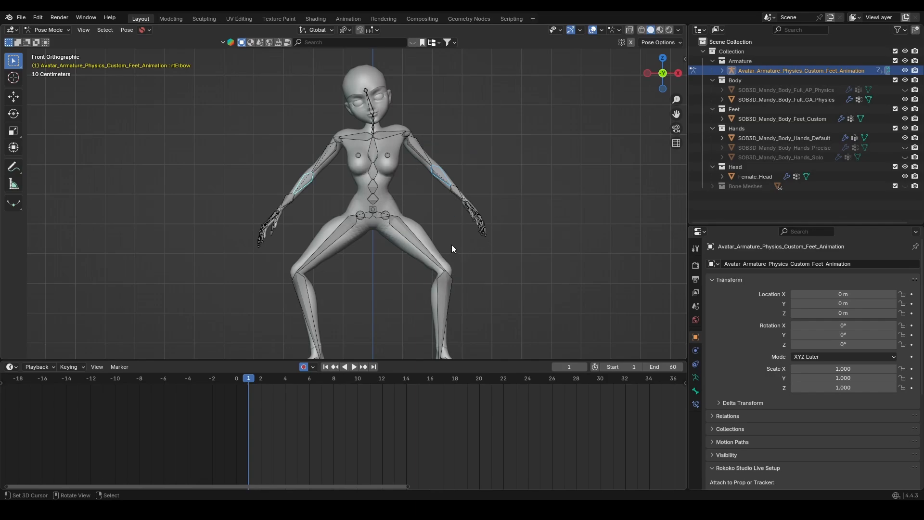
pyautogui.press('KP_3')
pyautogui.press('r')
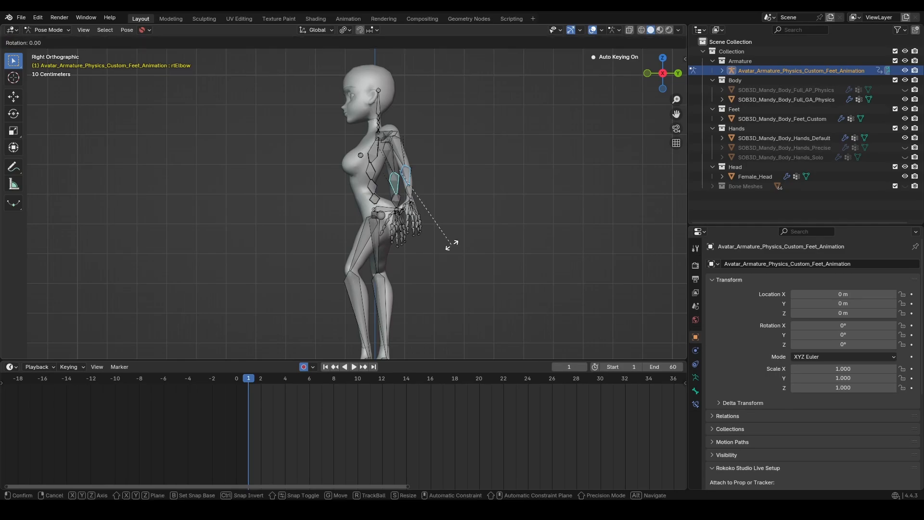
pyautogui.press('x')
pyautogui.press('x')
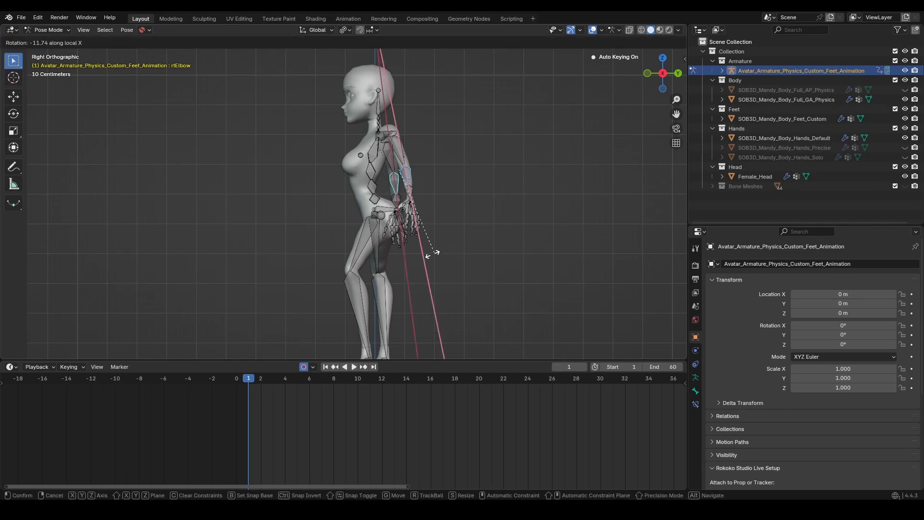
pyautogui.press('x')
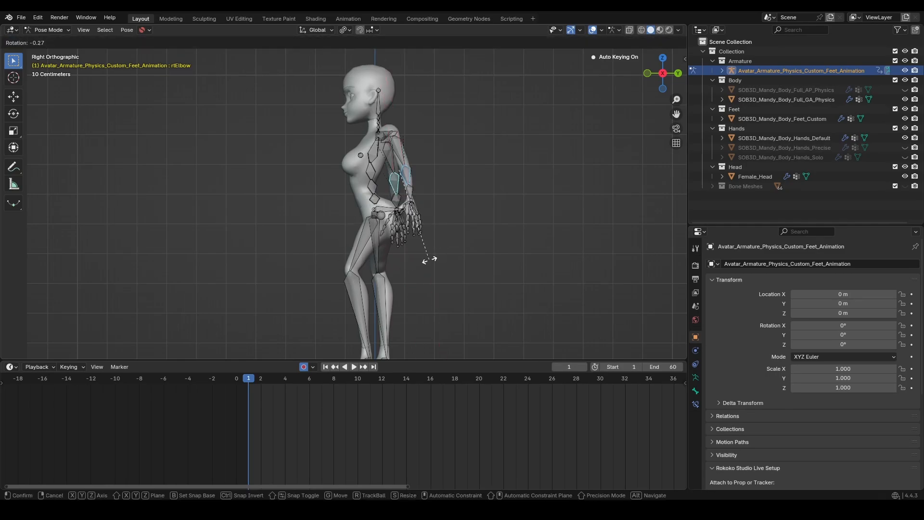
pyautogui.press('y')
pyautogui.press('y')
pyautogui.click(337, 268)
pyautogui.press('KP_1')
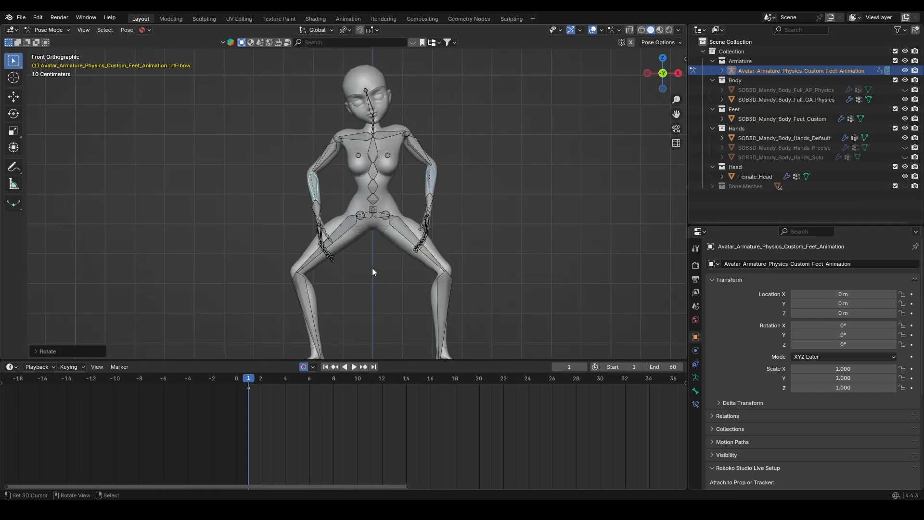
# - Rotate both elbow bones around their local Z axes in the front view
pyautogui.press('r')
pyautogui.press('z')
pyautogui.press('z')
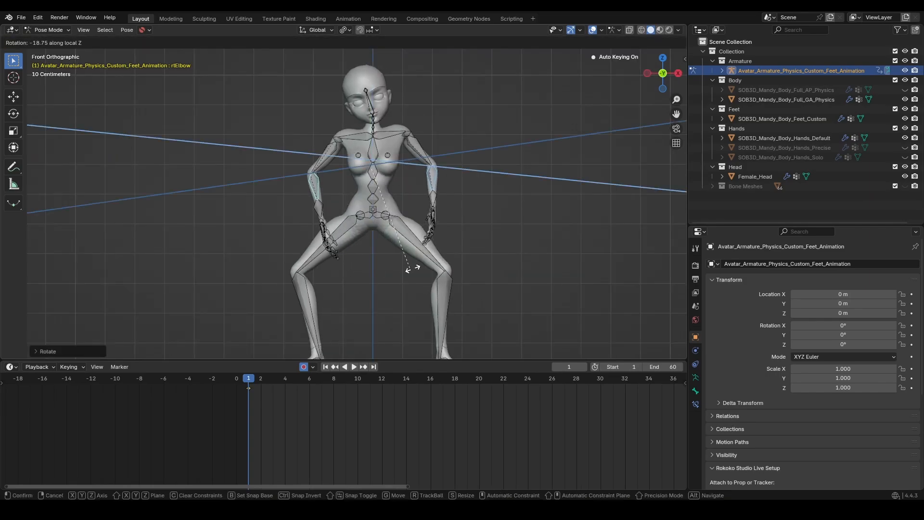
pyautogui.click(468, 223)
# - Refine the forearm pose with further elbow bone rotations, including one around the Y axis
pyautogui.moveTo(468, 224); pyautogui.dragTo(419, 210, button='middle')
pyautogui.click(428, 172)
pyautogui.moveTo(428, 171); pyautogui.dragTo(423, 242, button='middle')
pyautogui.press('r')
pyautogui.press('y')
pyautogui.click(448, 234)
pyautogui.press('r')
pyautogui.click(428, 181)
pyautogui.press('KP_1')
pyautogui.moveTo(428, 180); pyautogui.dragTo(466, 276, button='middle')
pyautogui.press('KP_1')
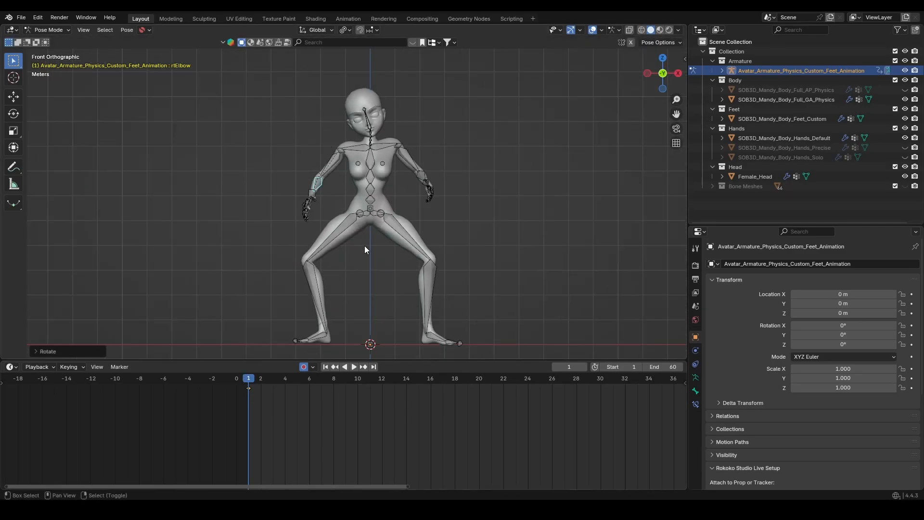
# - Copy the pose of all bones at frame 1 and paste it at frame 60
pyautogui.scroll(-3, 366, 246)
pyautogui.scroll(-5, 504, 423)
pyautogui.scroll(5, 407, 241)
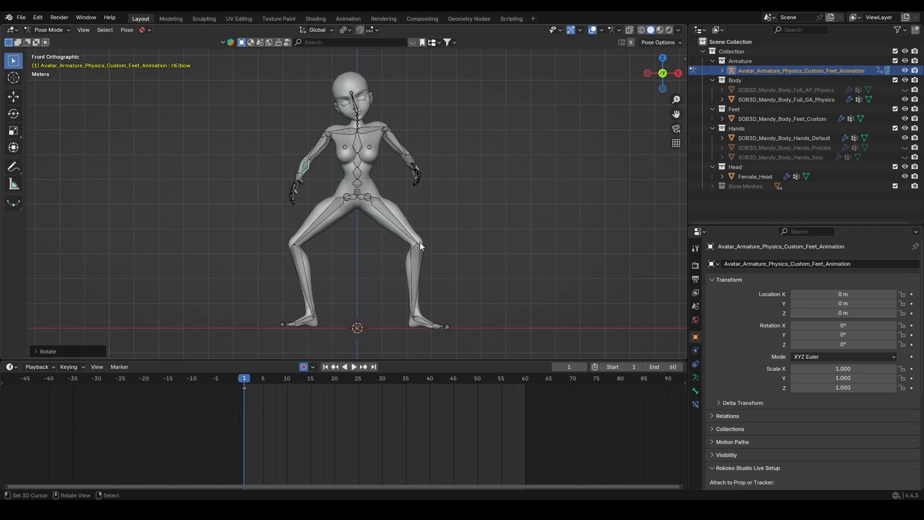
pyautogui.press('a')
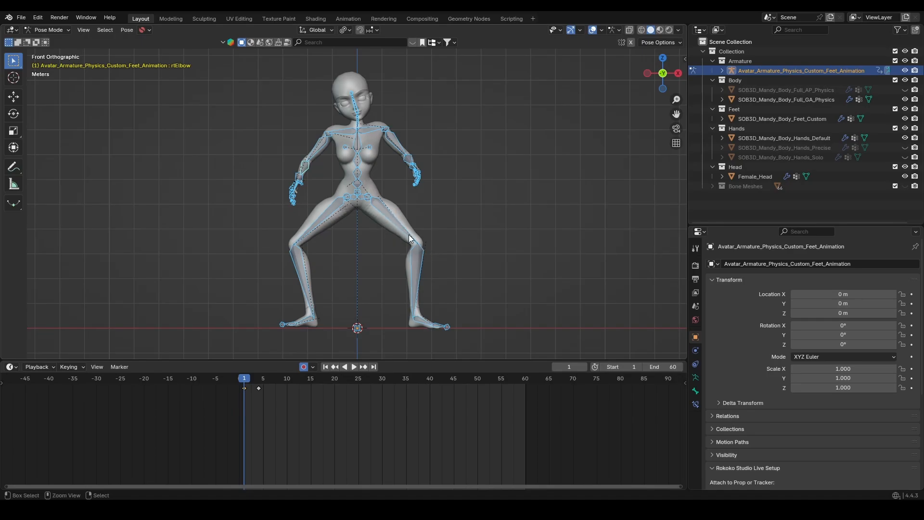
pyautogui.hotkey('ctrl', 'c')
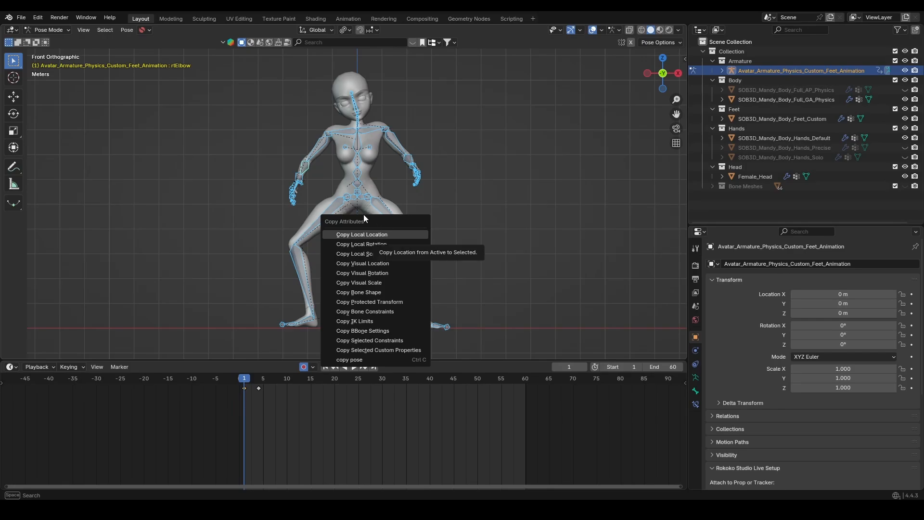
pyautogui.click(376, 360)
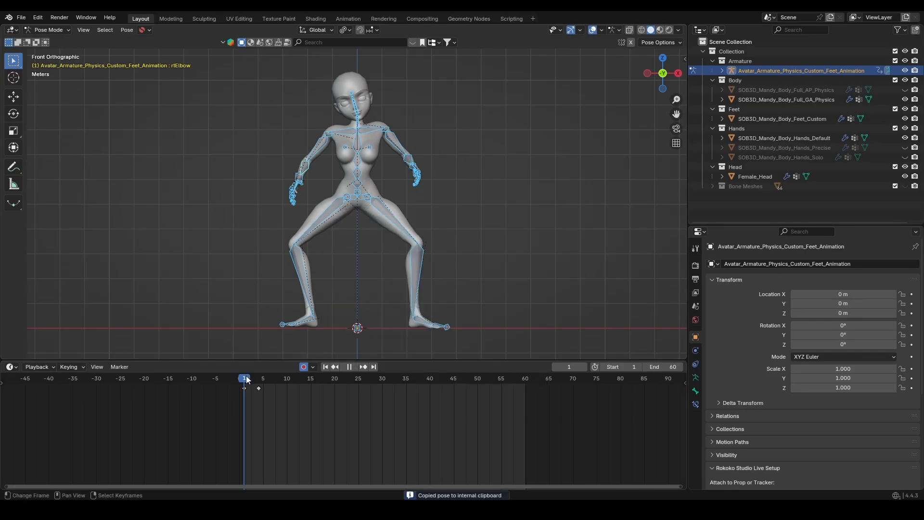
pyautogui.moveTo(247, 381); pyautogui.dragTo(524, 380)
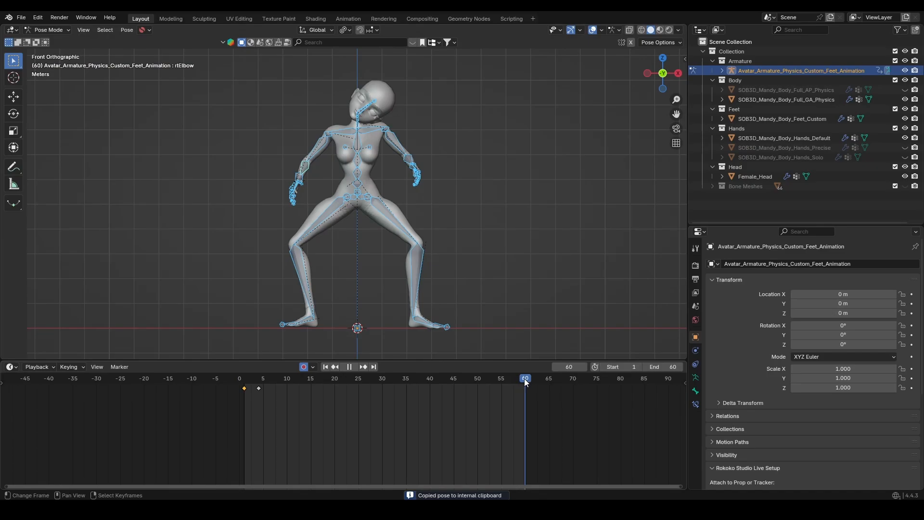
pyautogui.hotkey('ctrl', 'v')
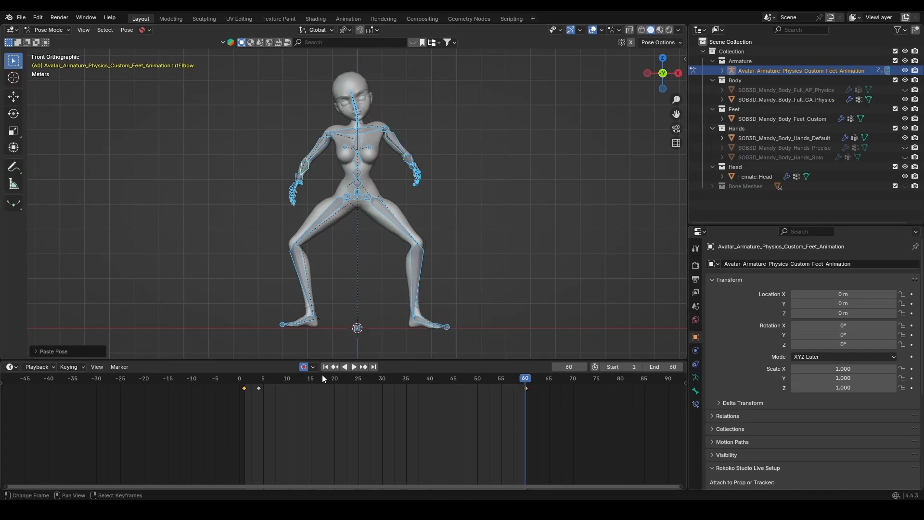
# - Return to frame 1 and examine the timeline keyframes with only the Spine03 bone selected
pyautogui.click(303, 367)
pyautogui.moveTo(527, 384); pyautogui.dragTo(244, 377)
pyautogui.scroll(1, 394, 279)
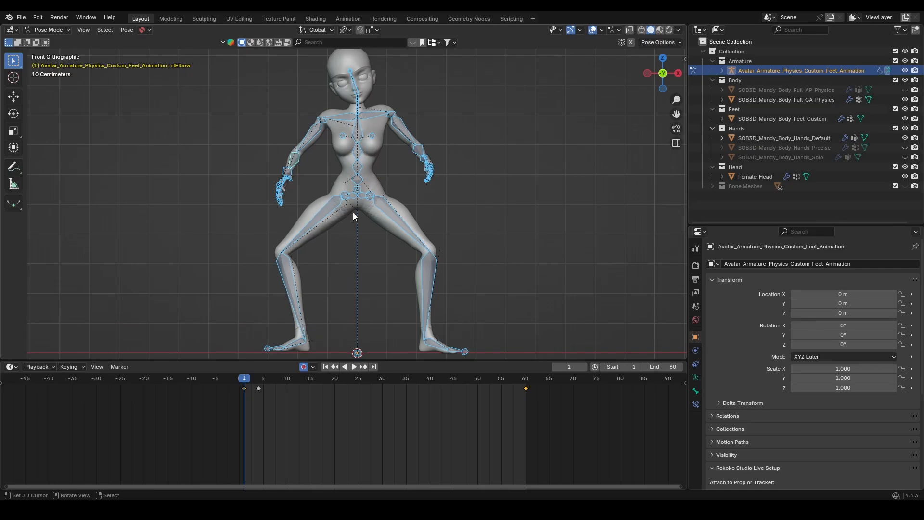
pyautogui.click(360, 152)
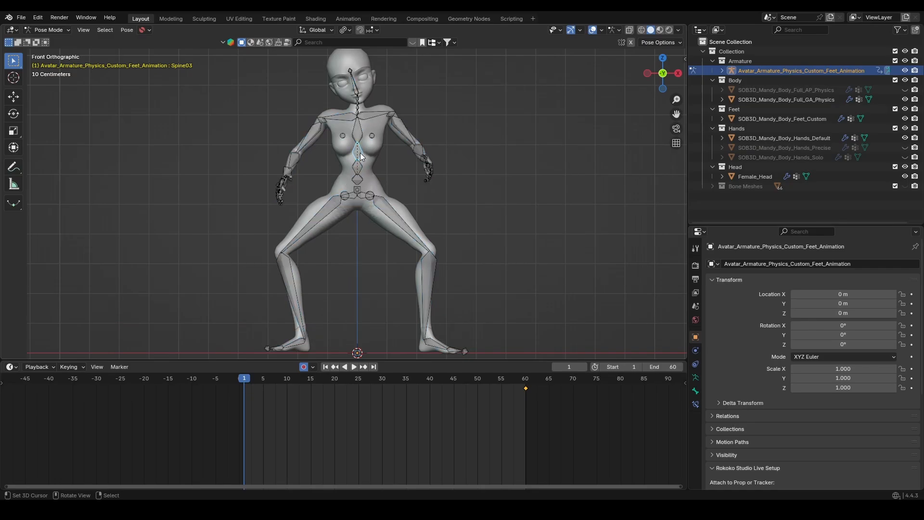
pyautogui.scroll(7, 390, 213)
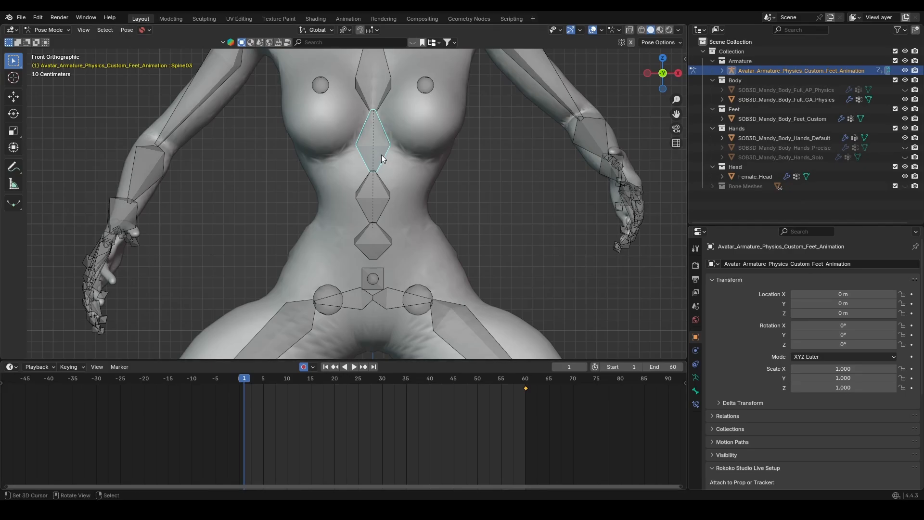
pyautogui.scroll(-1, 385, 158)
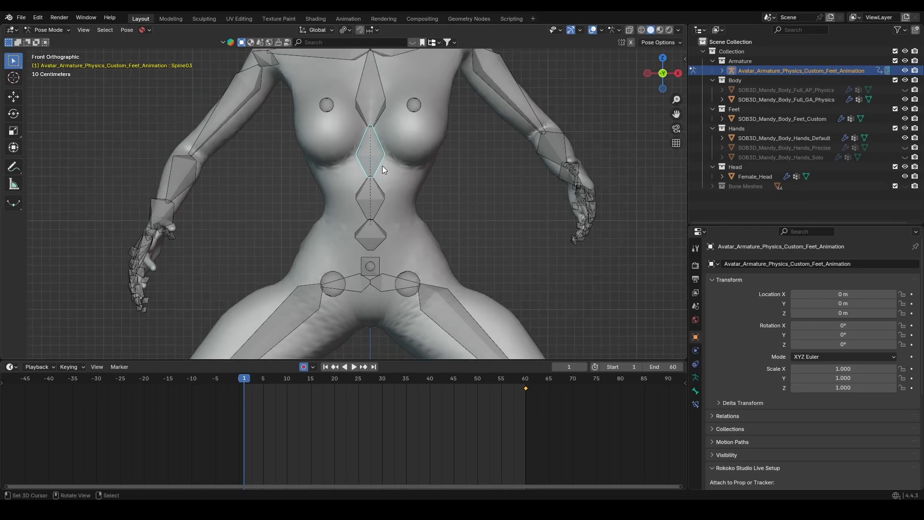
pyautogui.scroll(-3, 382, 165)
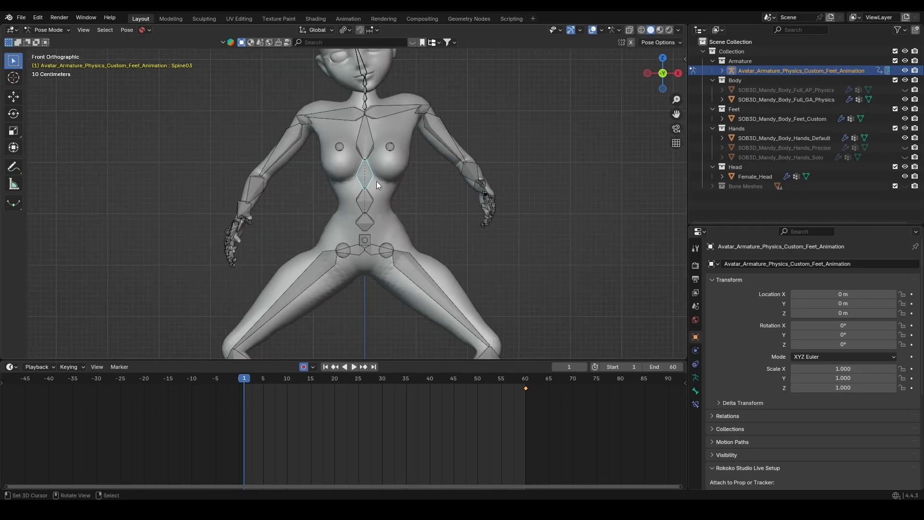
pyautogui.scroll(3, 394, 219)
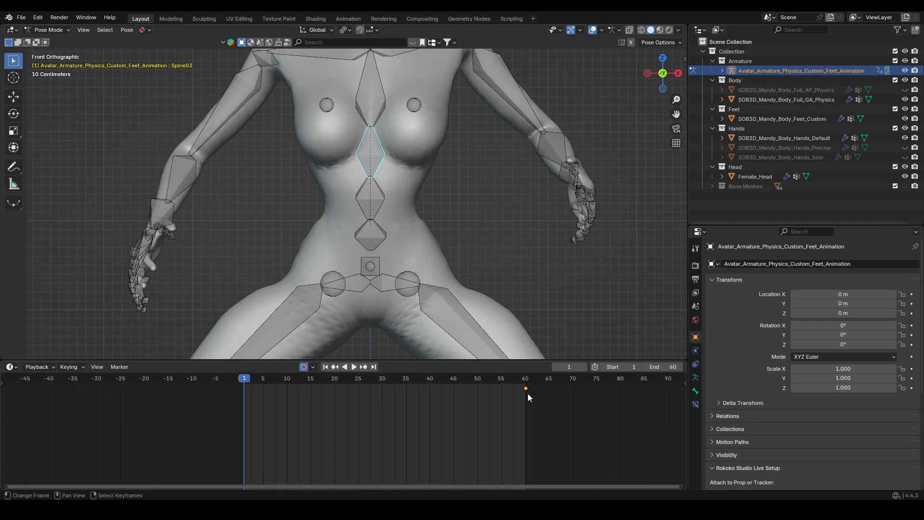
pyautogui.scroll(-5, 331, 234)
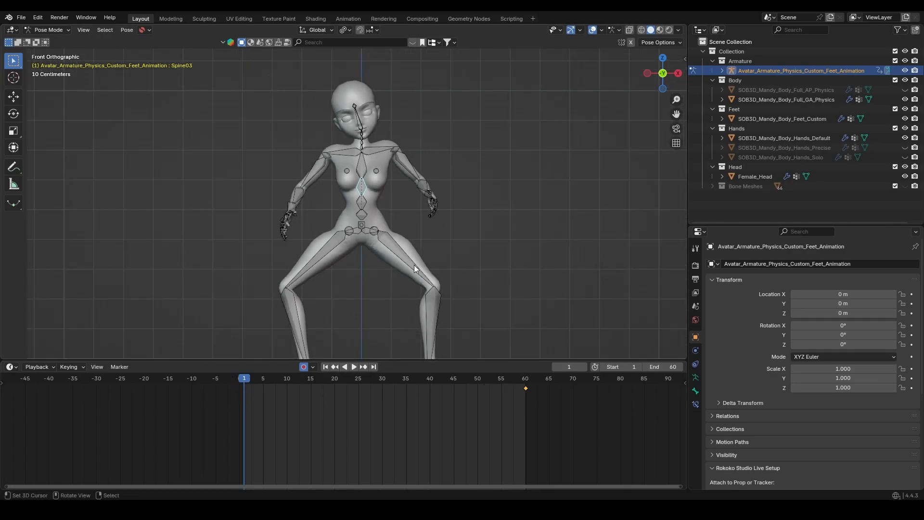
pyautogui.scroll(-3, 425, 236)
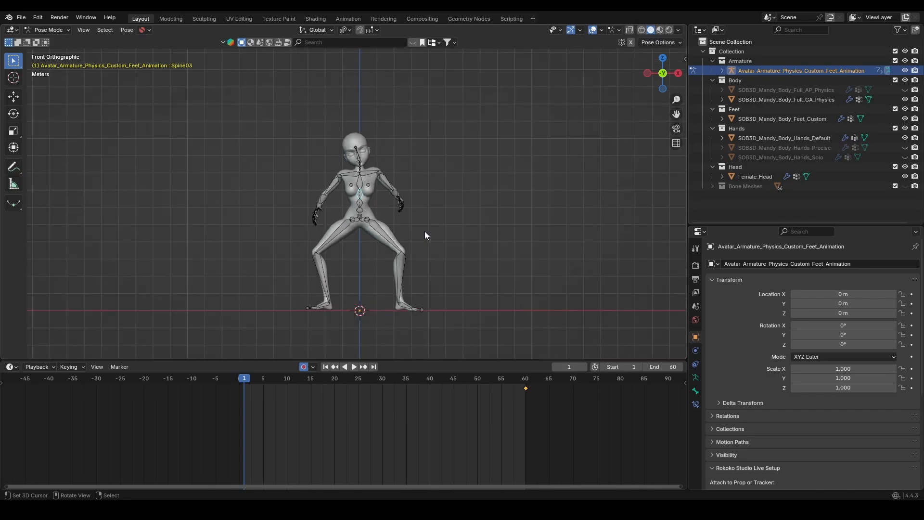
# - Select all bones and insert Location, Rotation & Scale keyframes at frame 1
pyautogui.press('a')
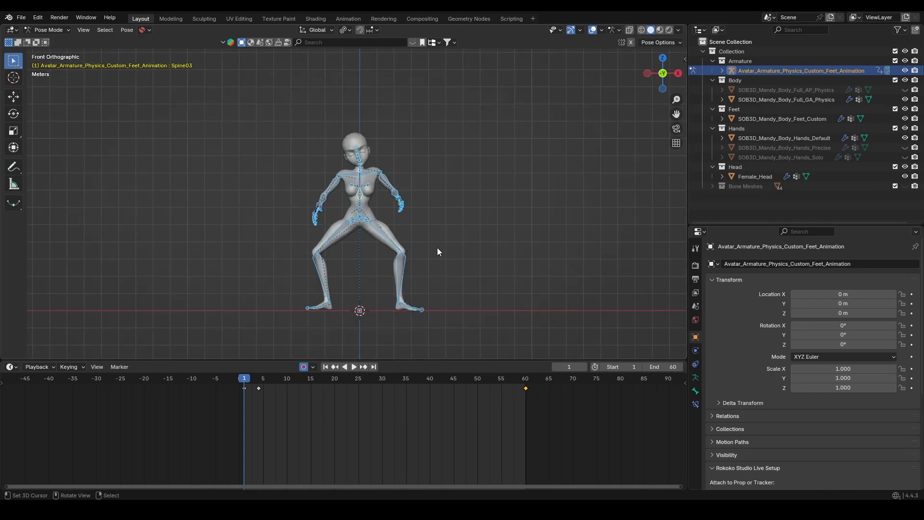
pyautogui.press('i')
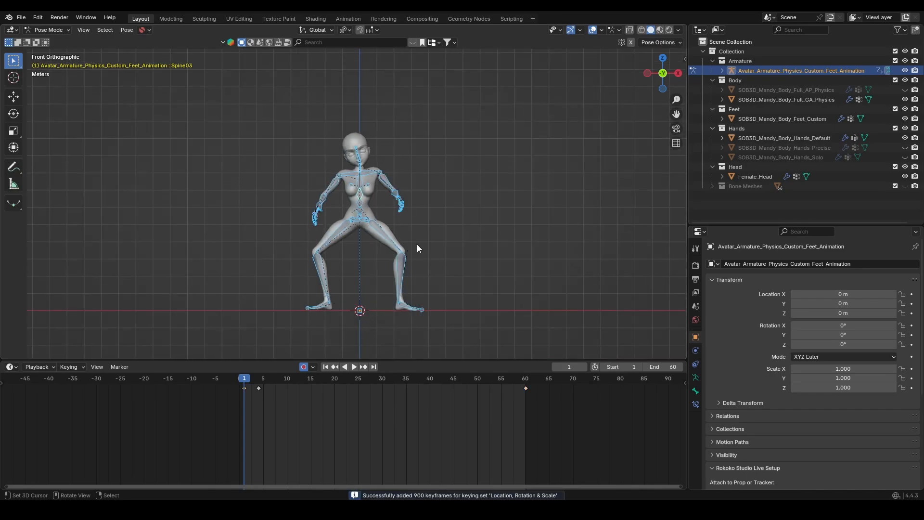
pyautogui.scroll(3, 385, 169)
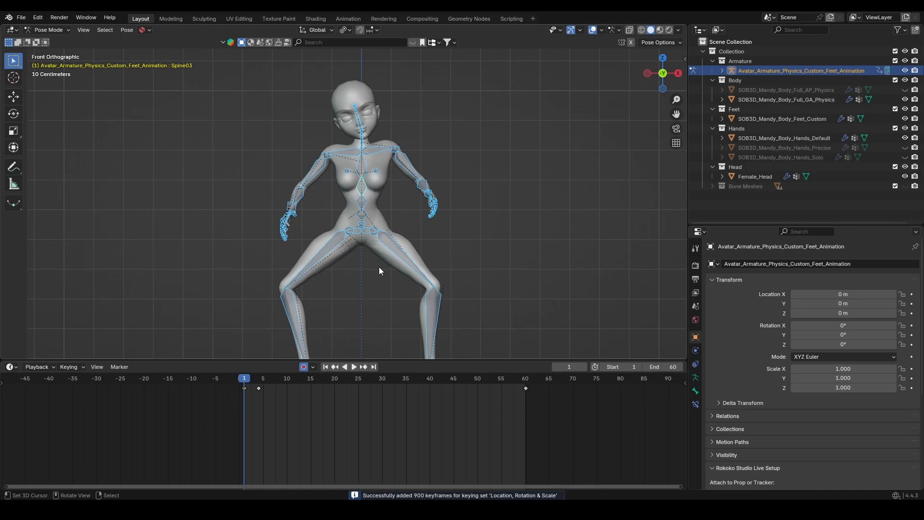
# - Play the animation and scrub back to the start to check the motion between frames 1 and 60
pyautogui.click(244, 388)
pyautogui.press('space')
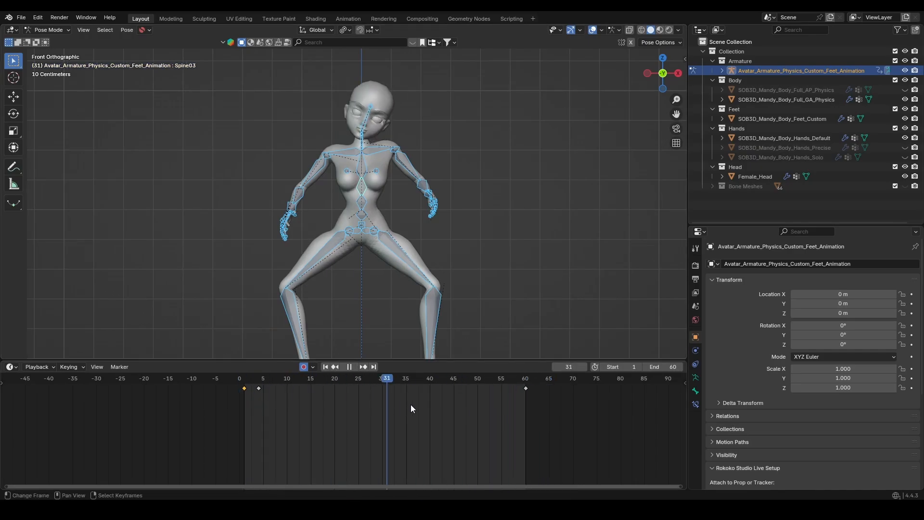
pyautogui.moveTo(519, 411); pyautogui.dragTo(232, 403)
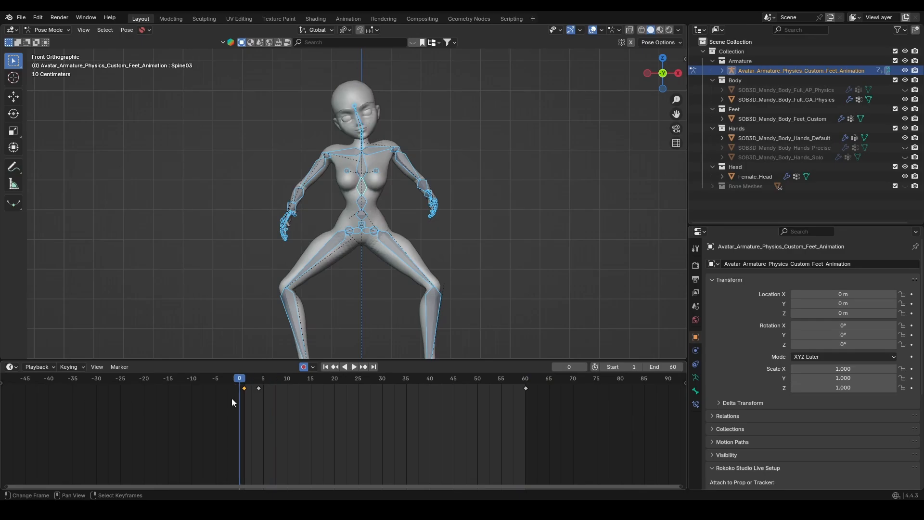
# - Delete the extra keyframe at frame 4 and select the remaining keyframes at frames 1 and 60
pyautogui.click(255, 391)
pyautogui.press('x')
pyautogui.click(270, 401)
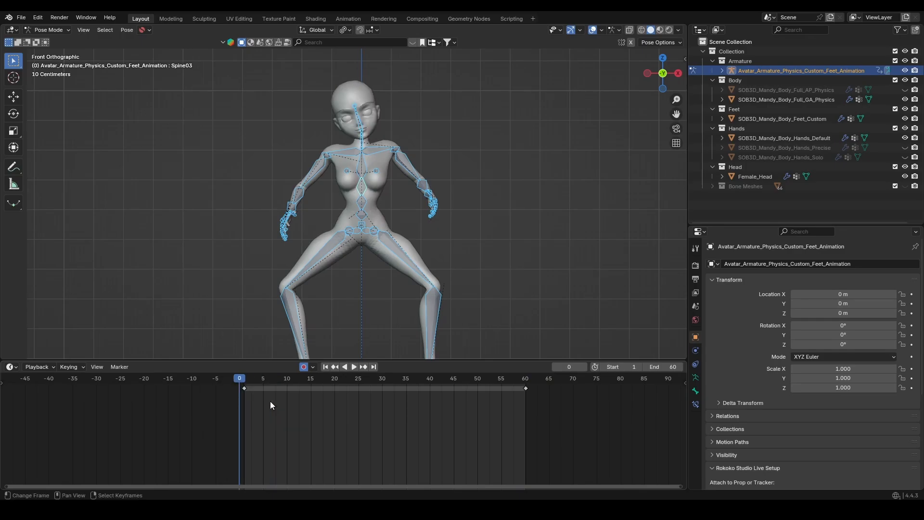
pyautogui.moveTo(239, 382)
pyautogui.mouseDown()
pyautogui.moveTo(328, 404)
pyautogui.moveTo(228, 389)
pyautogui.mouseUp()
pyautogui.press('b')
pyautogui.moveTo(237, 403); pyautogui.dragTo(532, 379)
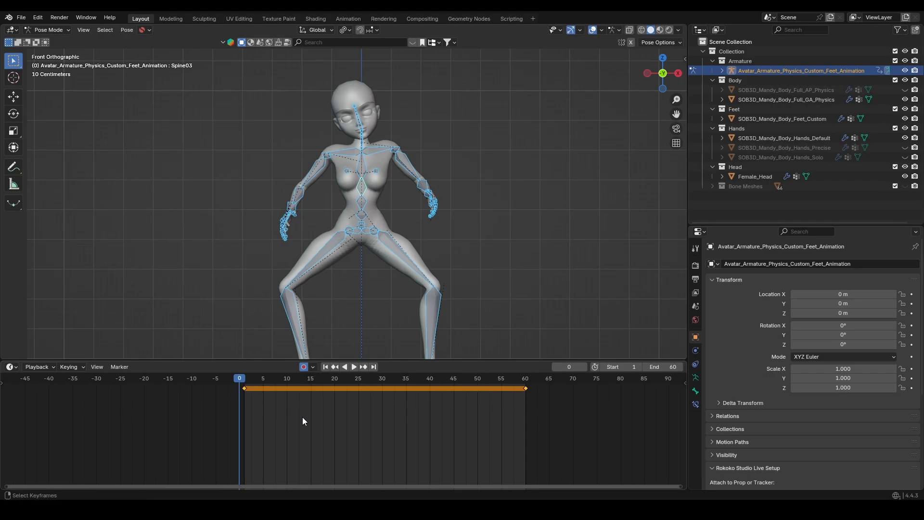
# - Go to frame 30, pose the left arm, and undo the last lfClavicle rotation
pyautogui.moveTo(270, 397); pyautogui.dragTo(382, 408)
pyautogui.click(397, 195)
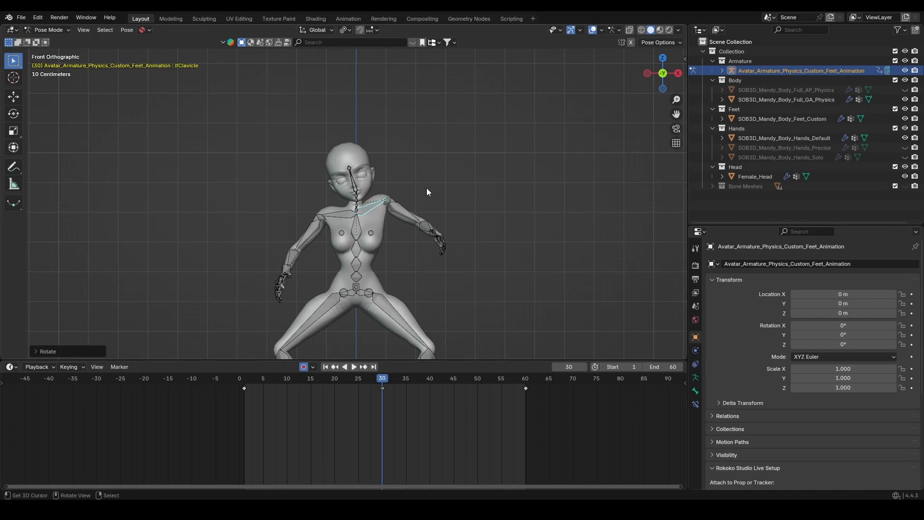
pyautogui.keyDown('shift'); pyautogui.moveTo(393, 247); pyautogui.dragTo(395, 217, button='middle'); pyautogui.keyUp('shift')
pyautogui.scroll(4, 385, 409)
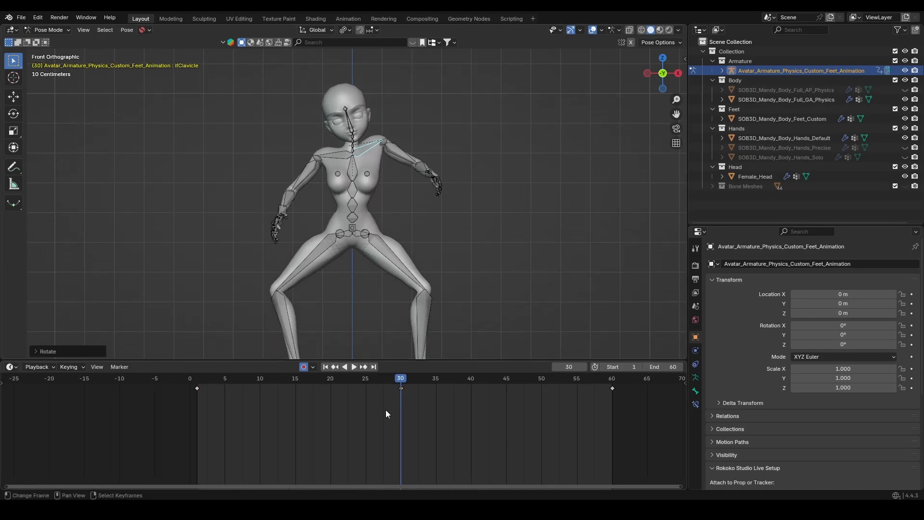
pyautogui.scroll(-3, 411, 405)
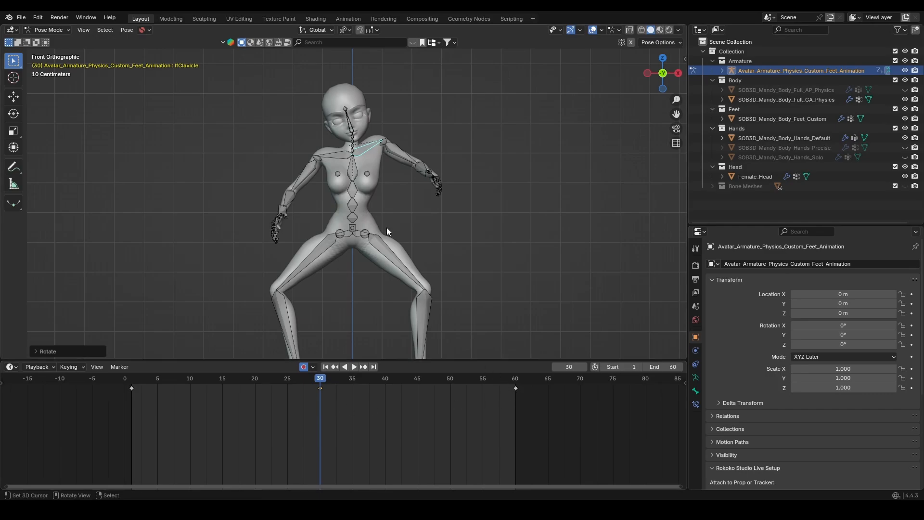
pyautogui.hotkey('ctrl', 'z')
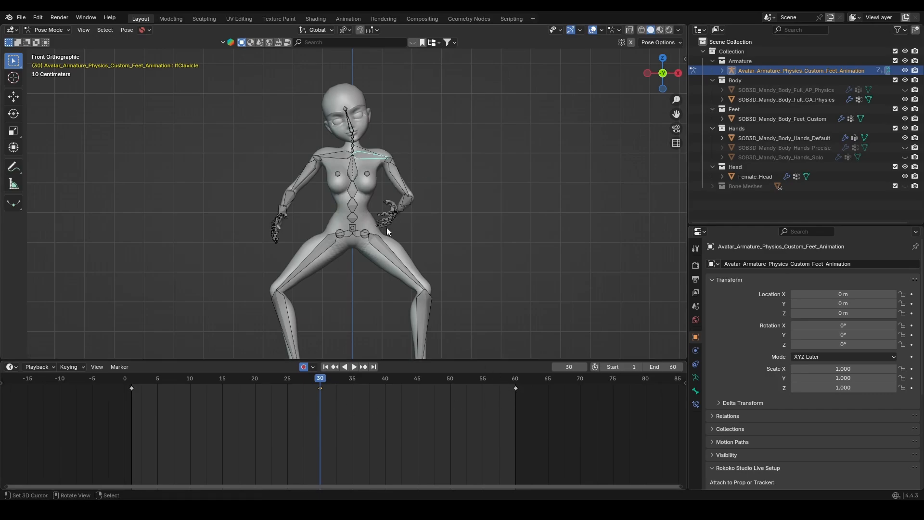
# - Move the PelvisNode bone slightly upward at frame 30 to raise the whole body
pyautogui.scroll(-2, 354, 273)
pyautogui.keyDown('shift'); pyautogui.moveTo(354, 273); pyautogui.dragTo(369, 240, button='middle'); pyautogui.keyUp('shift')
pyautogui.rightClick(365, 193)
pyautogui.press('g')
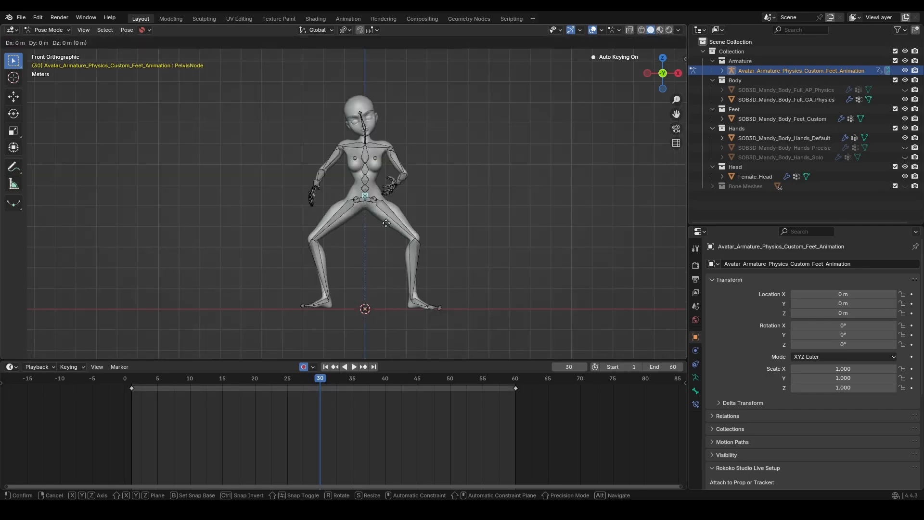
pyautogui.click(387, 231)
# - Rotate the thigh bones inward, including rtThigh, to narrow the stance at frame 30
pyautogui.rightClick(338, 212)
pyautogui.press('r')
pyautogui.click(373, 264)
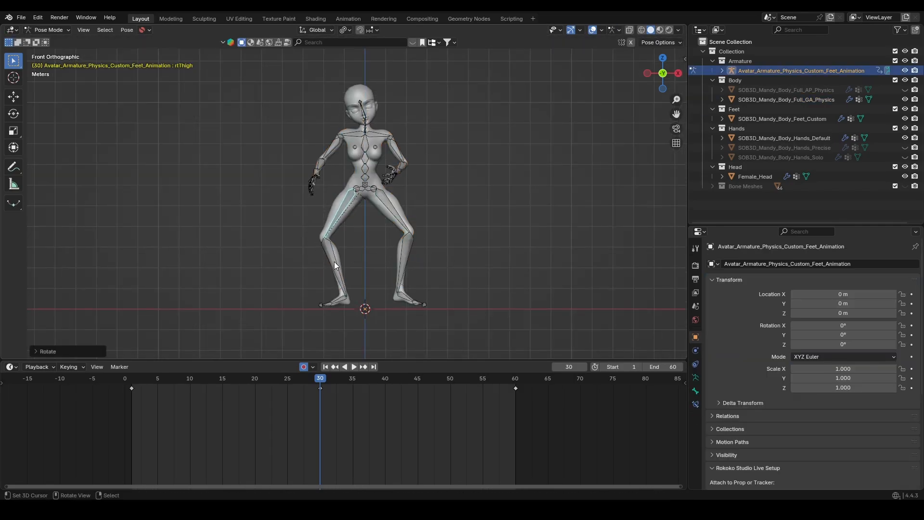
# - Refine the arm pose at frame 30, including the rtElbow bone, checking it from the side and front
pyautogui.rightClick(397, 265)
pyautogui.scroll(2, 406, 266)
pyautogui.press('ctrl+KP_3')
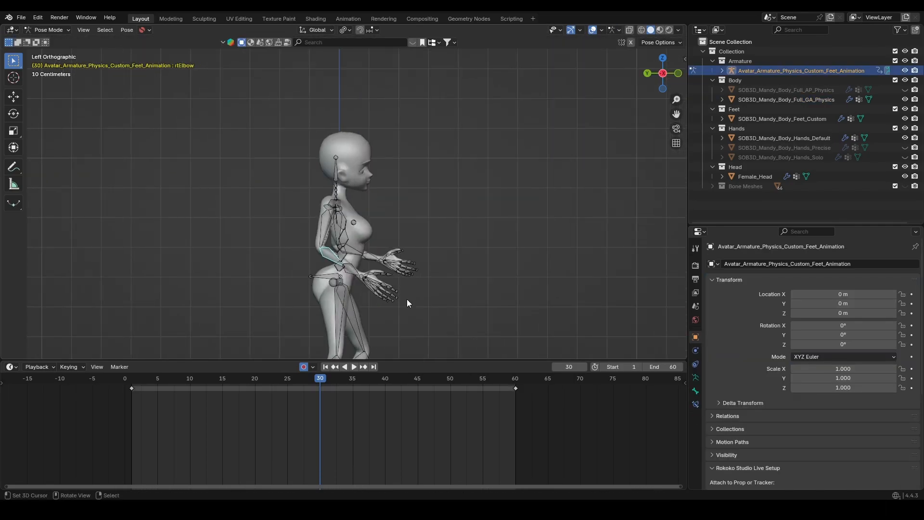
pyautogui.press('KP_1')
pyautogui.moveTo(433, 255); pyautogui.dragTo(509, 258, button='middle')
pyautogui.press('KP_1')
pyautogui.rightClick(387, 217)
pyautogui.scroll(-4, 357, 199)
# - Go to frame 45 and rotate the upper-body bones into a sideways lean with the left arm raised
pyautogui.moveTo(337, 400); pyautogui.dragTo(417, 409)
pyautogui.keyDown('shift'); pyautogui.moveTo(393, 223); pyautogui.dragTo(402, 289, button='middle'); pyautogui.keyUp('shift')
pyautogui.scroll(4, 361, 239)
pyautogui.rightClick(361, 235)
pyautogui.press('r')
pyautogui.click(433, 250)
pyautogui.scroll(-4, 337, 190)
# - Rotate lfThigh to lift the left leg and rtThigh to straighten the right leg at frame 45
pyautogui.moveTo(366, 202); pyautogui.dragTo(414, 216, button='middle')
pyautogui.rightClick(402, 197)
pyautogui.press('r')
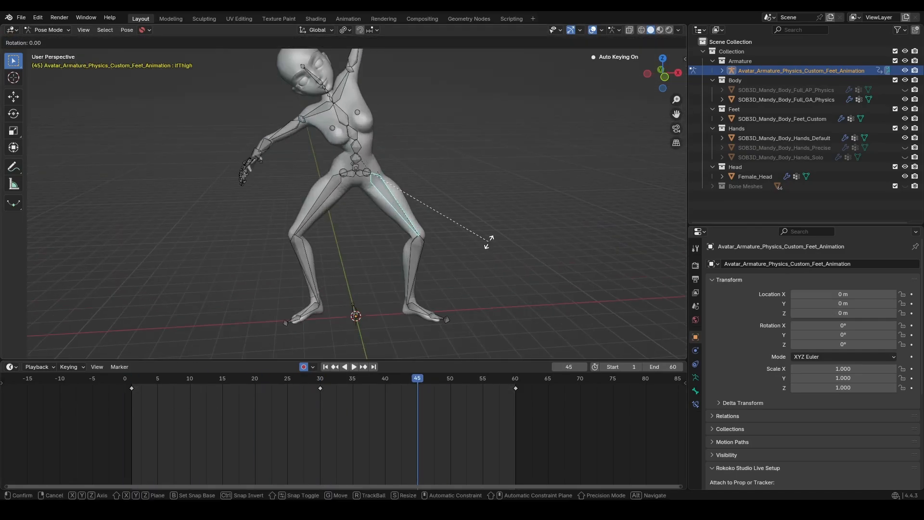
pyautogui.click(489, 244)
pyautogui.moveTo(482, 226); pyautogui.dragTo(392, 198, button='middle')
pyautogui.press('KP_3')
pyautogui.press('KP_1')
pyautogui.scroll(3, 365, 269)
pyautogui.rightClick(340, 176)
pyautogui.press('r')
pyautogui.click(406, 247)
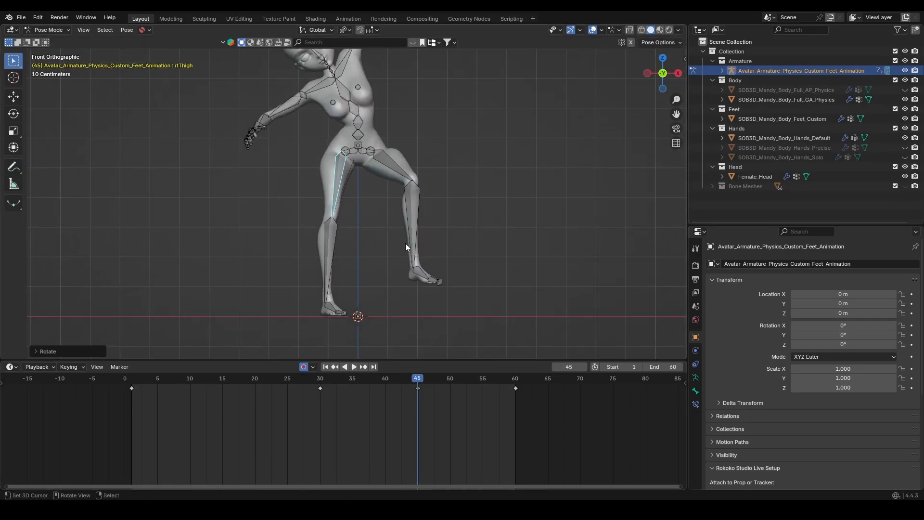
# - Lower the right arm and tilt the head with the Neck01 bone to refine the pose at frame 45
pyautogui.scroll(3, 365, 193)
pyautogui.rightClick(304, 241)
pyautogui.press('r')
pyautogui.rightClick(337, 140)
pyautogui.rightClick(378, 180)
pyautogui.scroll(-4, 399, 197)
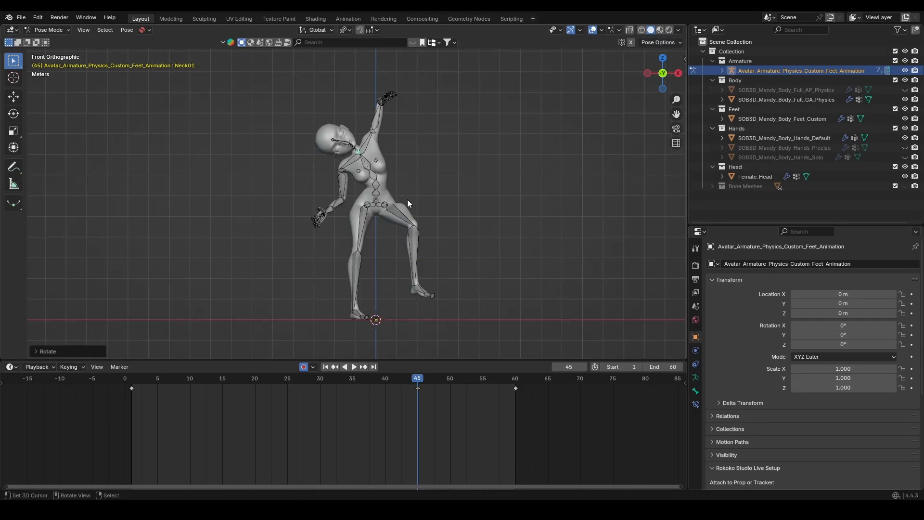
# - Copy the whole pose from frame 45 and paste it mirrored at frame 15
pyautogui.scroll(1, 409, 207)
pyautogui.press('a')
pyautogui.hotkey('ctrl', 'c')
pyautogui.moveTo(417, 409); pyautogui.dragTo(222, 409)
pyautogui.hotkey('ctrl', 'shift', 'v')
pyautogui.hotkey('ctrl', 'z')
pyautogui.hotkey('ctrl', 'shift', 'v')
# - Go to about frame 35, shift the PelvisNode bone along the Z axis and rotate the pose further
pyautogui.moveTo(222, 441); pyautogui.dragTo(354, 425)
pyautogui.press('g')
pyautogui.press('z')
pyautogui.rightClick(393, 166)
pyautogui.press('r')
pyautogui.click(416, 215)
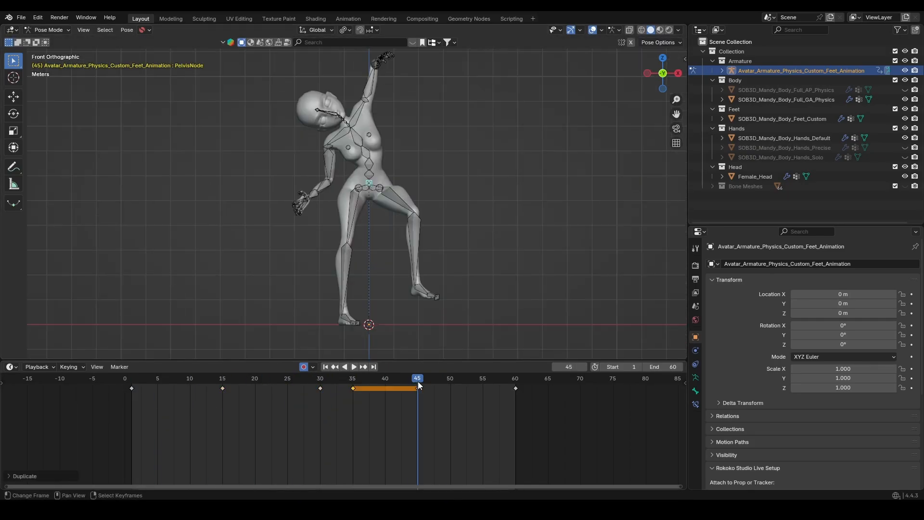
# - Scrub the timeline around frame 45 and play the animation to check the motion
pyautogui.moveTo(418, 384); pyautogui.dragTo(417, 404)
pyautogui.press('space')
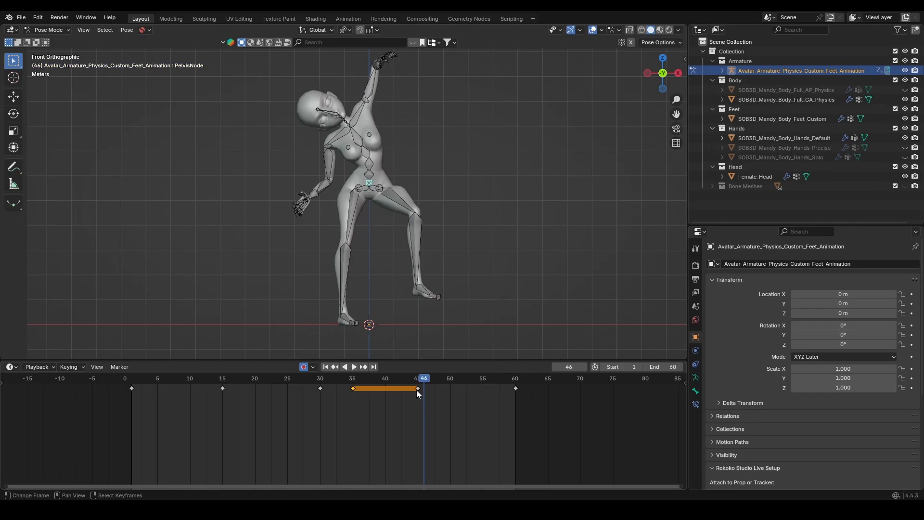
pyautogui.moveTo(418, 385); pyautogui.dragTo(330, 392)
pyautogui.press('space')
# - Rotate the Spine02 bone about the X axis at frame 37
pyautogui.press('r')
pyautogui.press('r')
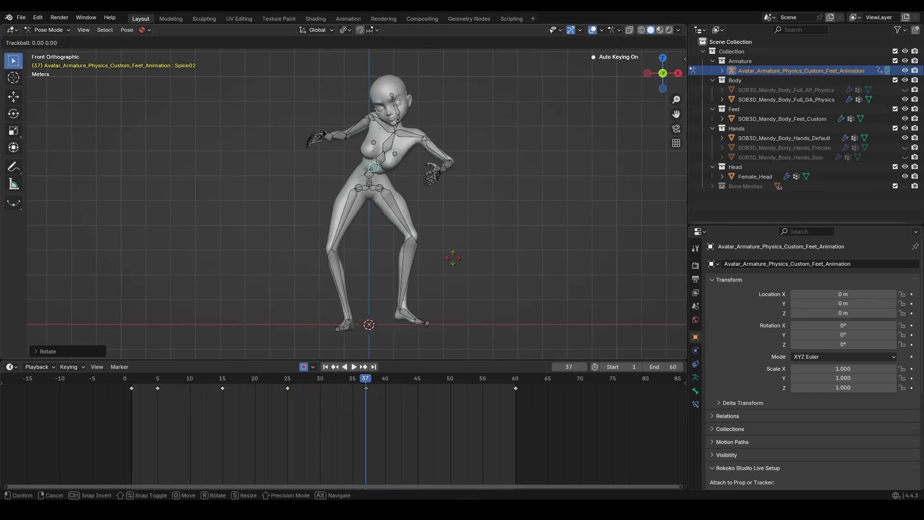
pyautogui.press('x')
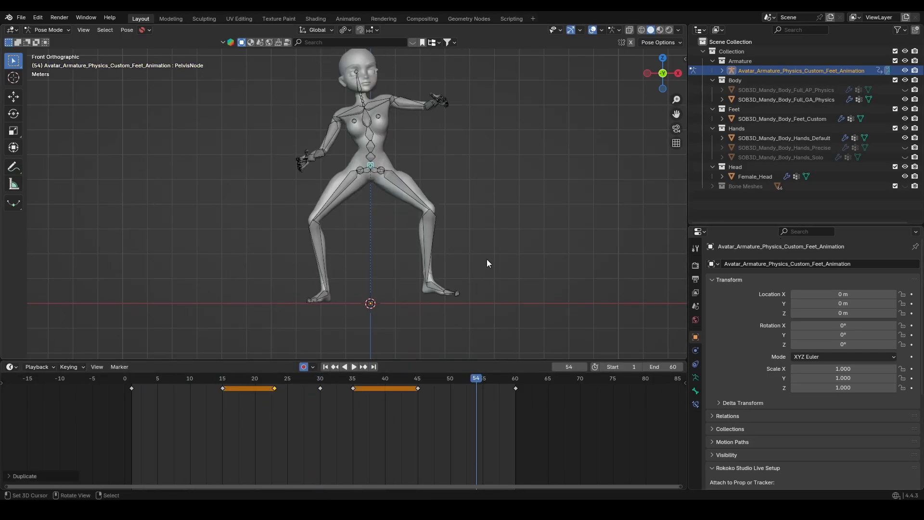
# - Clear the current selection and select the lfGlute bone on the back of the hip
pyautogui.scroll(-4, 487, 259)
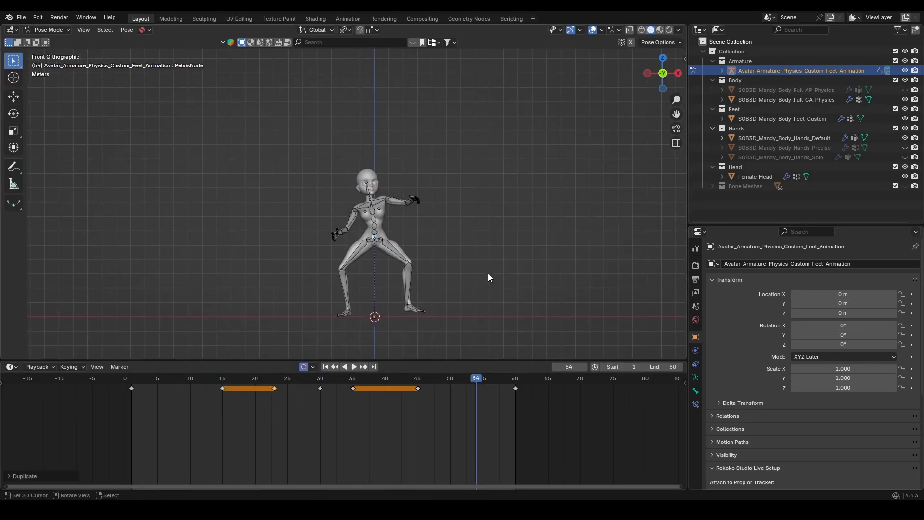
pyautogui.scroll(2, 488, 274)
pyautogui.hotkey('alt', 'a')
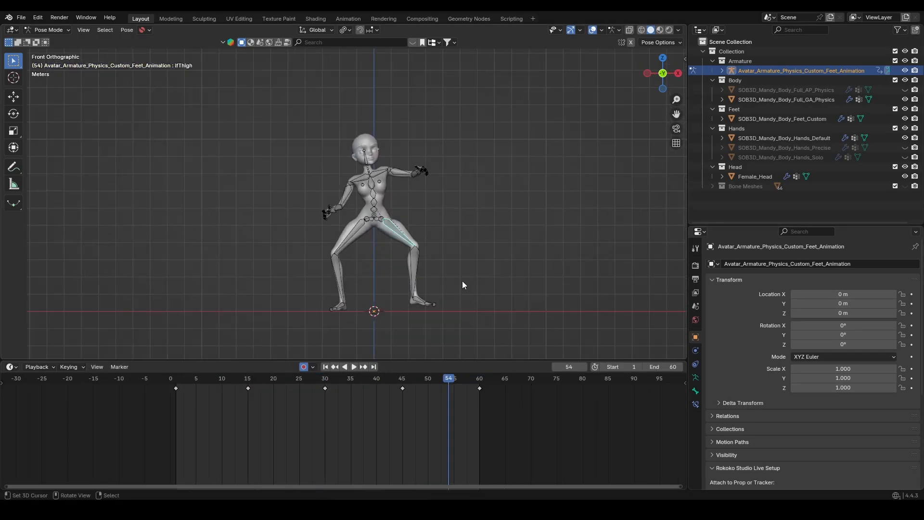
pyautogui.scroll(-4, 462, 281)
pyautogui.keyDown('shift'); pyautogui.moveTo(470, 292); pyautogui.dragTo(463, 281, button='middle'); pyautogui.keyUp('shift')
pyautogui.scroll(4, 463, 281)
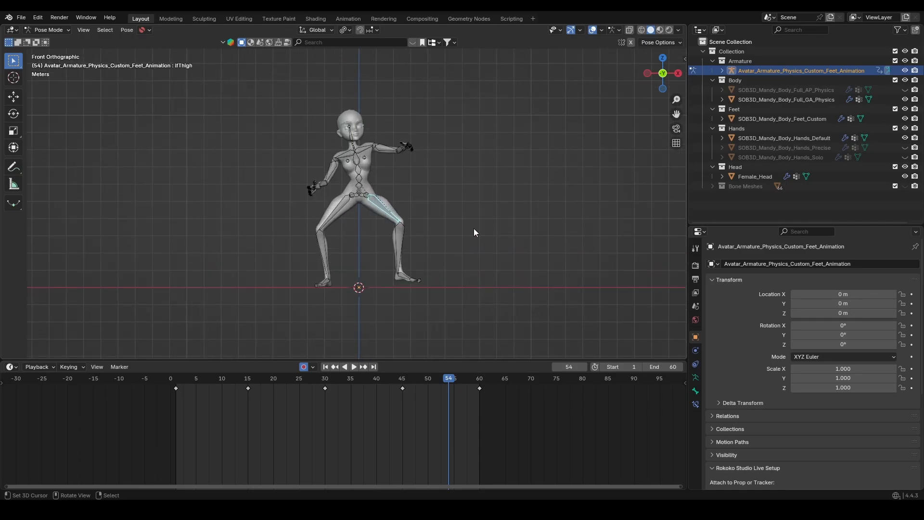
pyautogui.scroll(4, 470, 261)
pyautogui.moveTo(445, 240); pyautogui.dragTo(421, 263, button='middle')
pyautogui.click(418, 261)
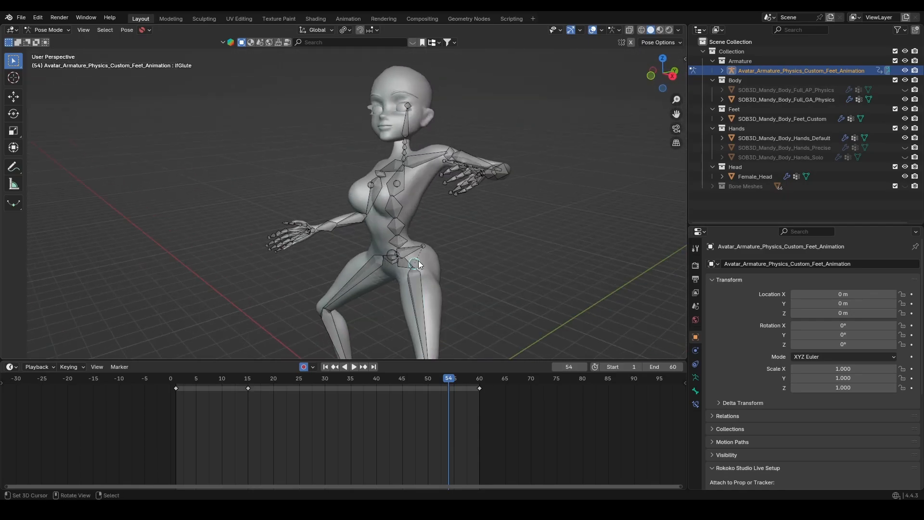
# - Return to frame 1 in front view and select the lfPec bone
pyautogui.press('KP_1')
pyautogui.moveTo(443, 421); pyautogui.dragTo(177, 414)
pyautogui.keyDown('shift'); pyautogui.moveTo(376, 263); pyautogui.dragTo(387, 282, button='middle'); pyautogui.keyUp('shift')
pyautogui.rightClick(391, 221)
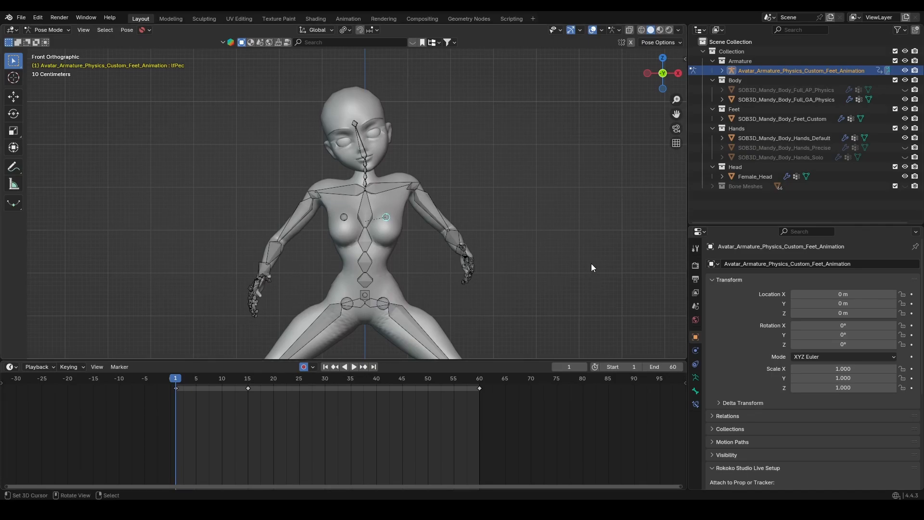
pyautogui.keyDown('shift'); pyautogui.moveTo(504, 302); pyautogui.dragTo(502, 271, button='middle'); pyautogui.keyUp('shift')
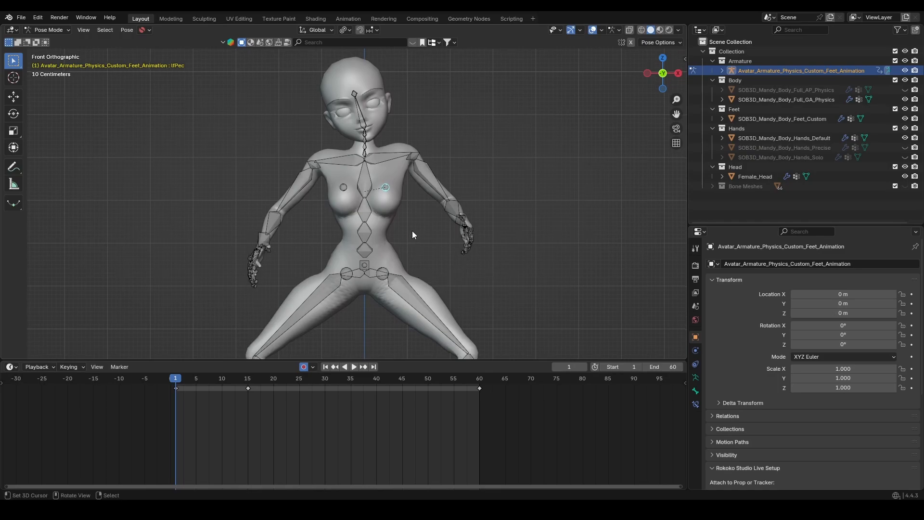
pyautogui.keyDown('shift'); pyautogui.moveTo(413, 235); pyautogui.dragTo(482, 285, button='middle'); pyautogui.keyUp('shift')
pyautogui.scroll(1, 481, 285)
pyautogui.press('KP_1')
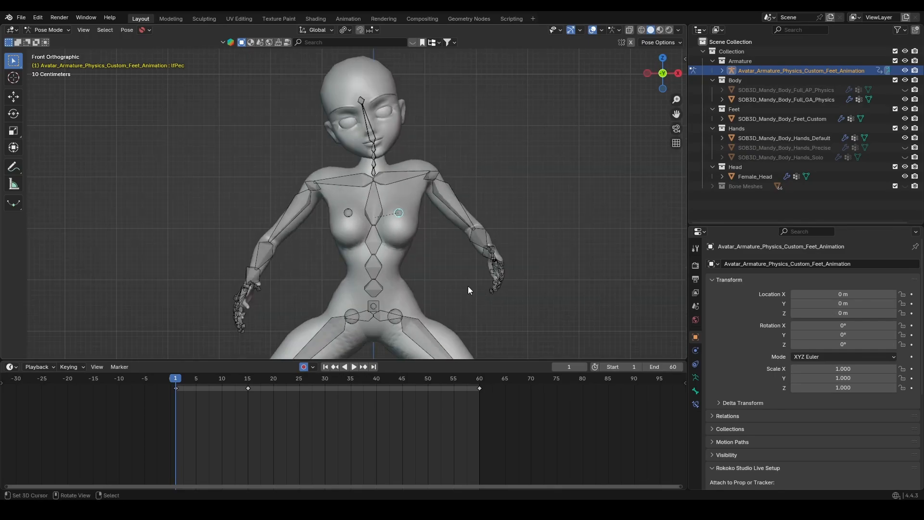
pyautogui.scroll(2, 469, 289)
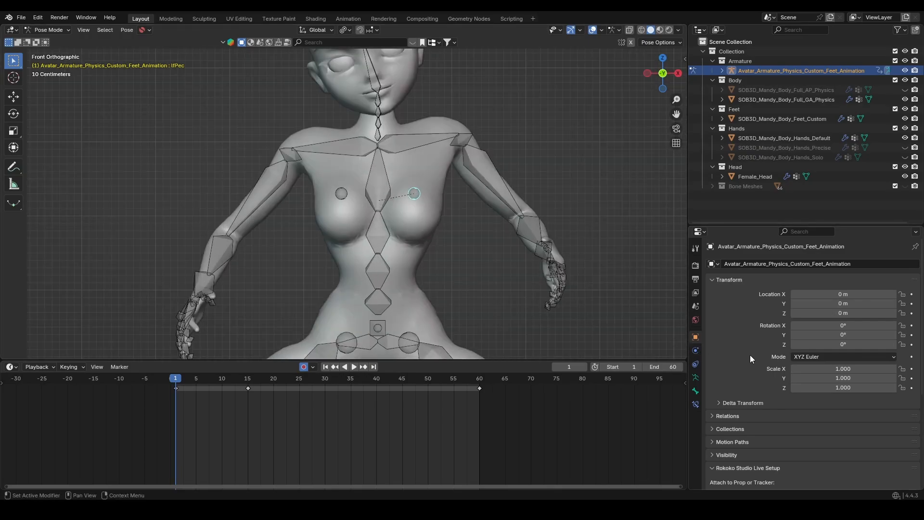
pyautogui.scroll(-6, 781, 351)
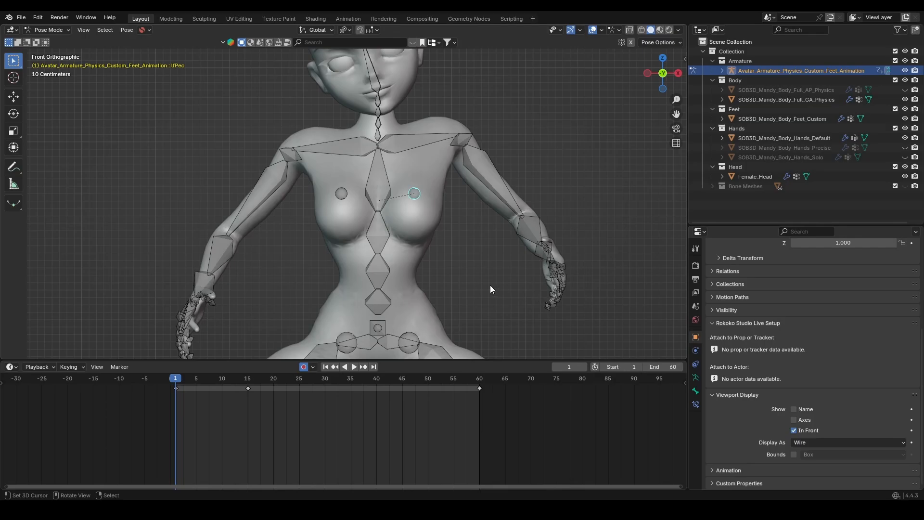
pyautogui.keyDown('shift'); pyautogui.moveTo(443, 280); pyautogui.dragTo(449, 311, button='middle'); pyautogui.keyUp('shift')
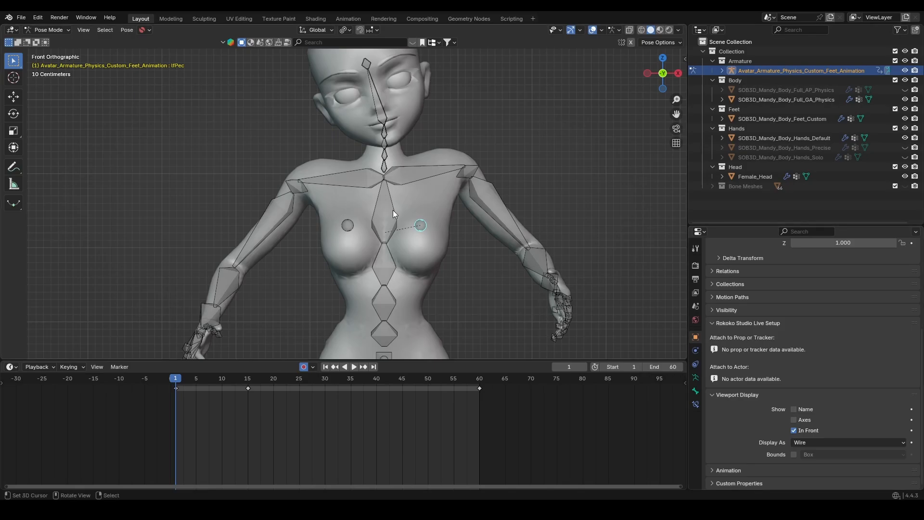
pyautogui.scroll(-5, 423, 225)
pyautogui.scroll(2, 418, 249)
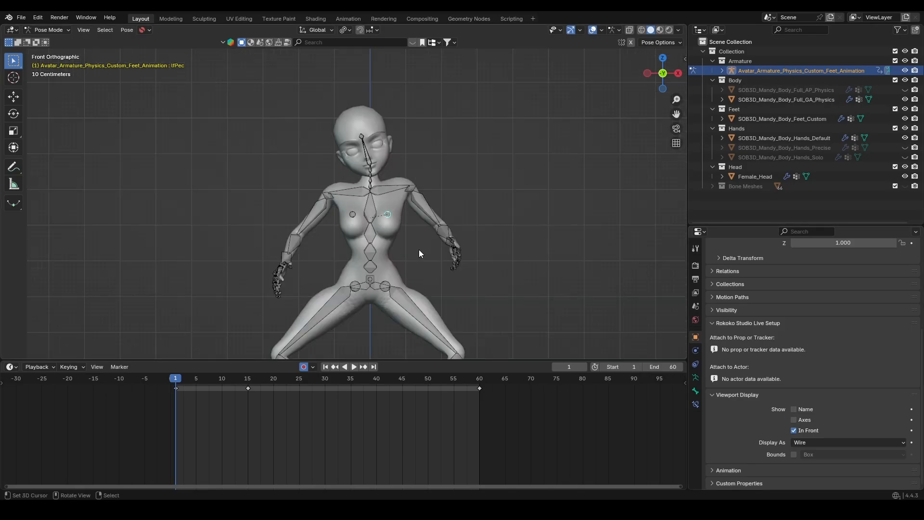
pyautogui.scroll(1, 390, 252)
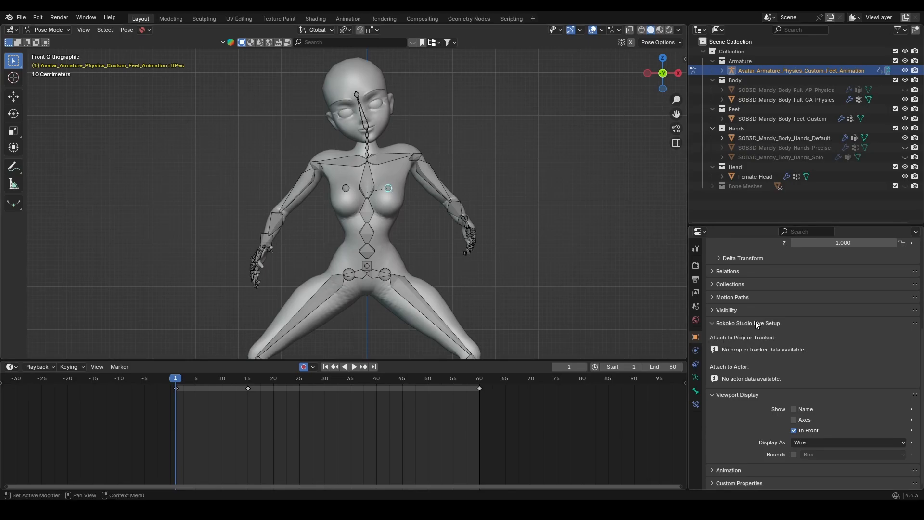
# - Show the Spring Bones settings in the bone properties of lfPec
pyautogui.click(695, 390)
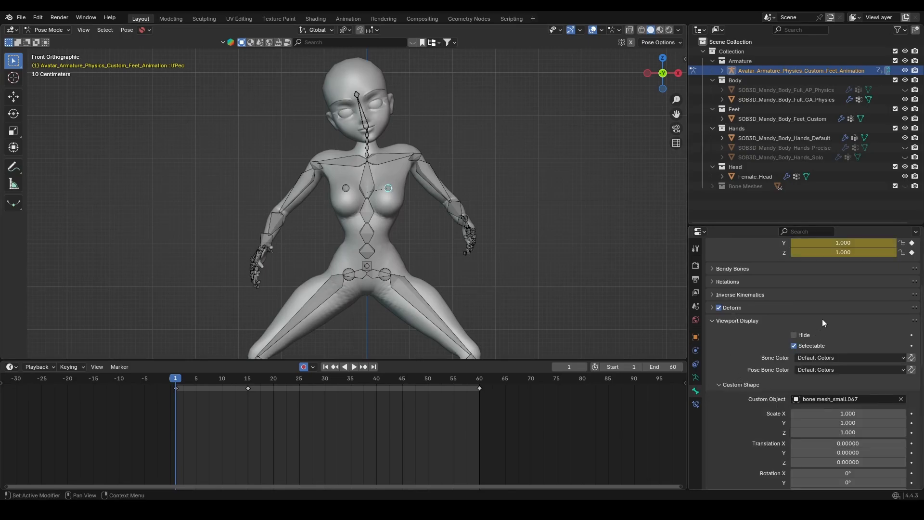
pyautogui.scroll(-1, 822, 318)
pyautogui.scroll(-10, 822, 318)
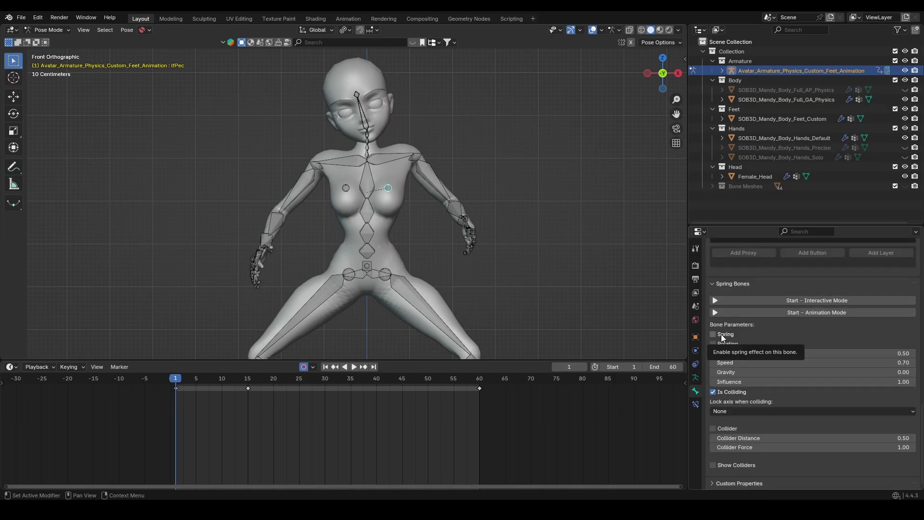
# - Enable the Spring effect on the lfPec, rtPec, lfGlute and rtGlute bones
pyautogui.click(345, 187)
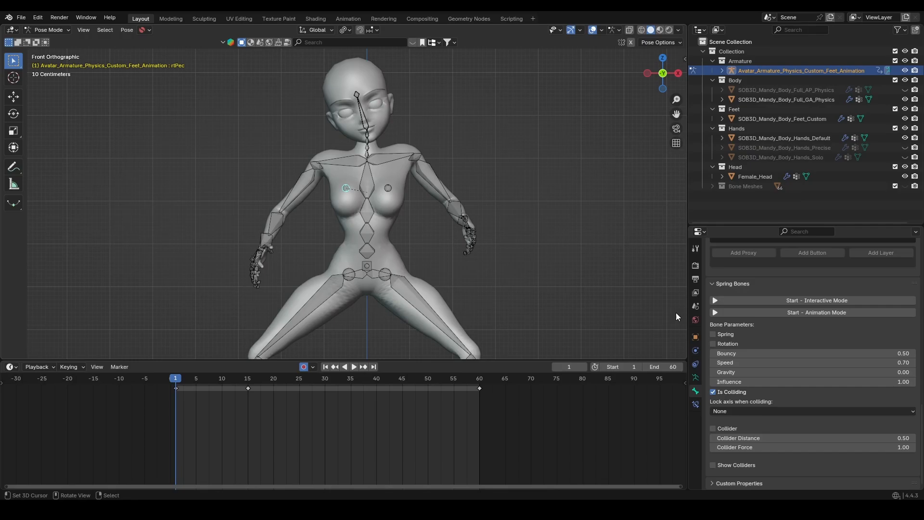
pyautogui.click(721, 334)
pyautogui.moveTo(435, 234); pyautogui.dragTo(374, 304, button='middle')
pyautogui.scroll(3, 453, 267)
pyautogui.click(448, 276)
pyautogui.click(729, 337)
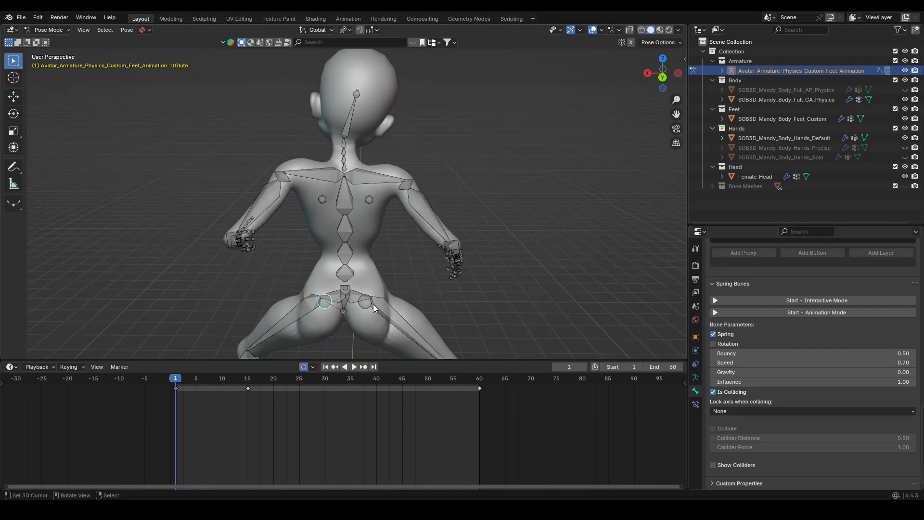
pyautogui.click(365, 303)
pyautogui.click(718, 335)
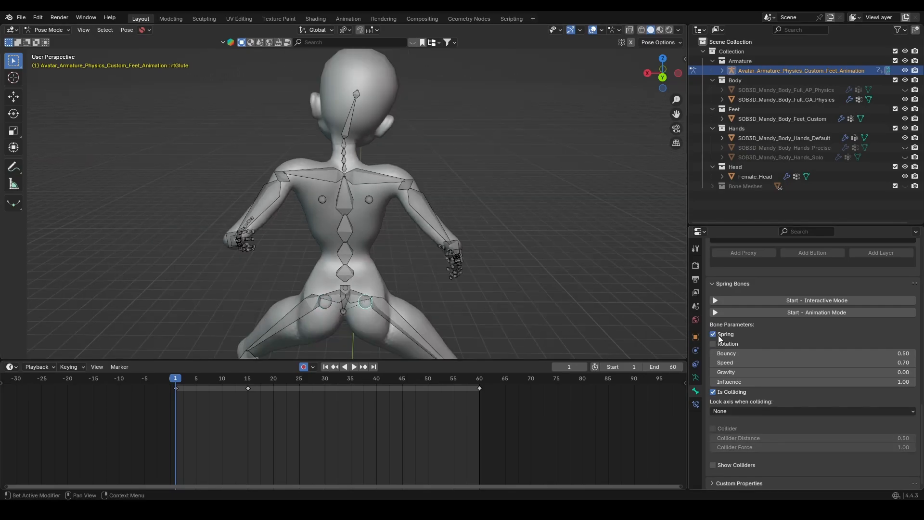
# - Select the lfPec bone in front view and open its Bouncy value
pyautogui.press('KP_1')
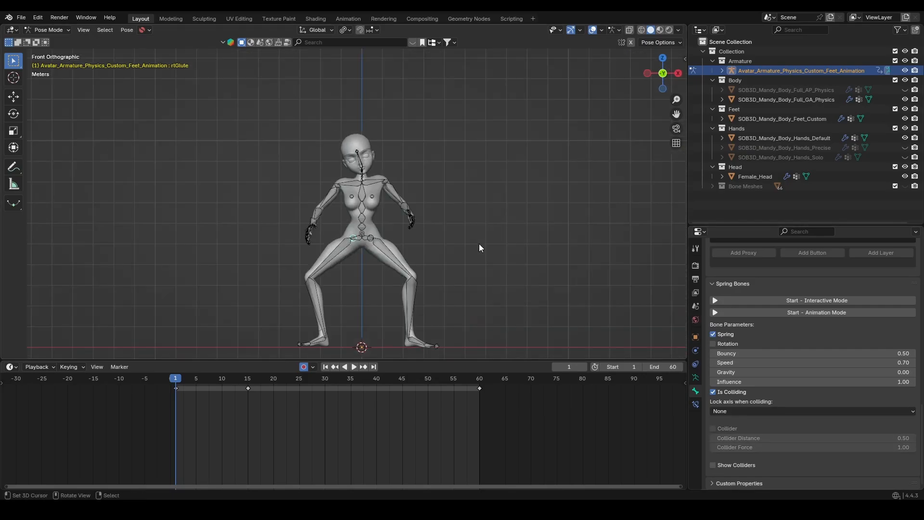
pyautogui.scroll(3, 478, 244)
pyautogui.scroll(1, 476, 252)
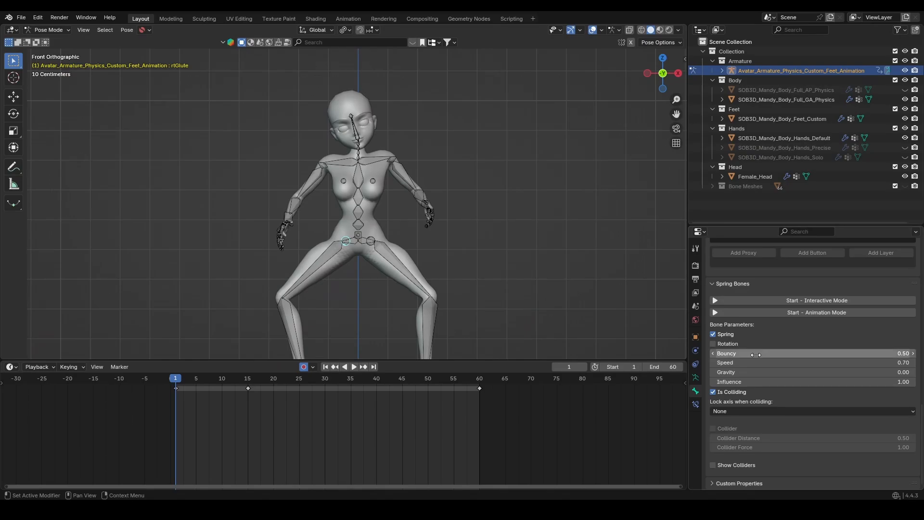
pyautogui.scroll(5, 356, 160)
pyautogui.click(397, 210)
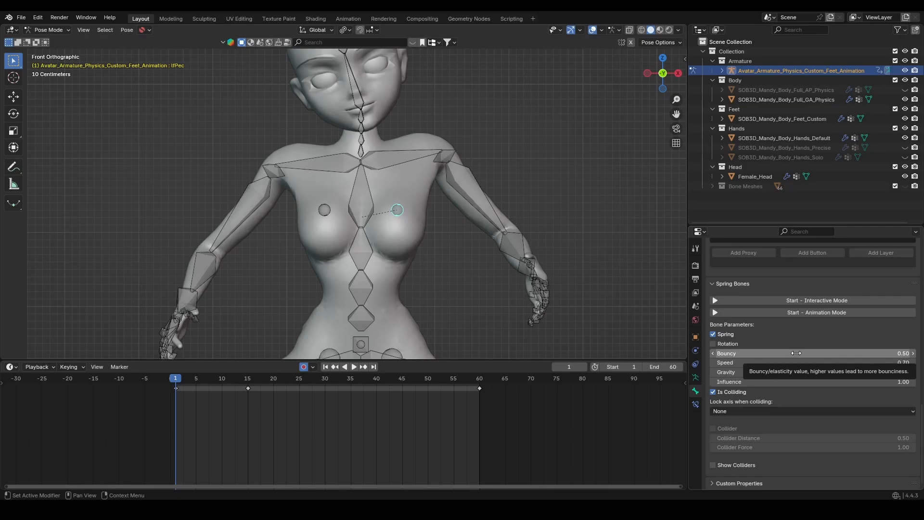
pyautogui.doubleClick(797, 353)
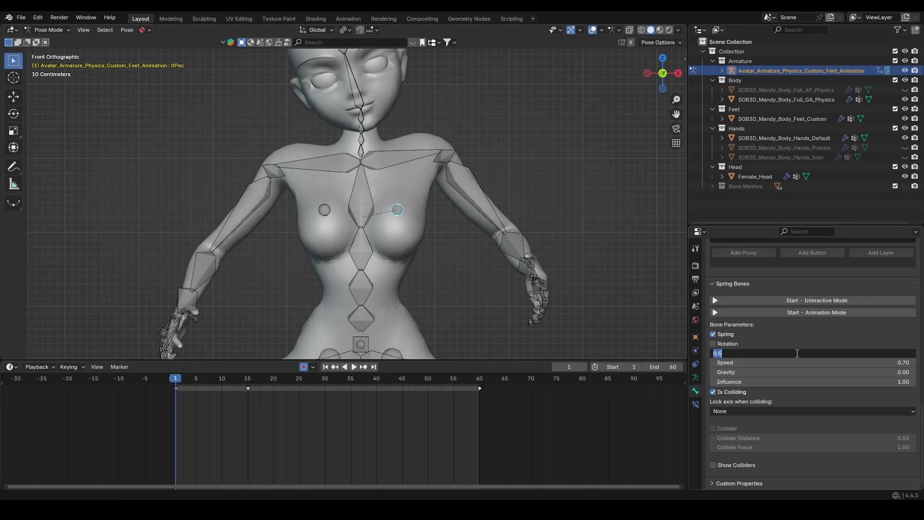
pyautogui.click(802, 339)
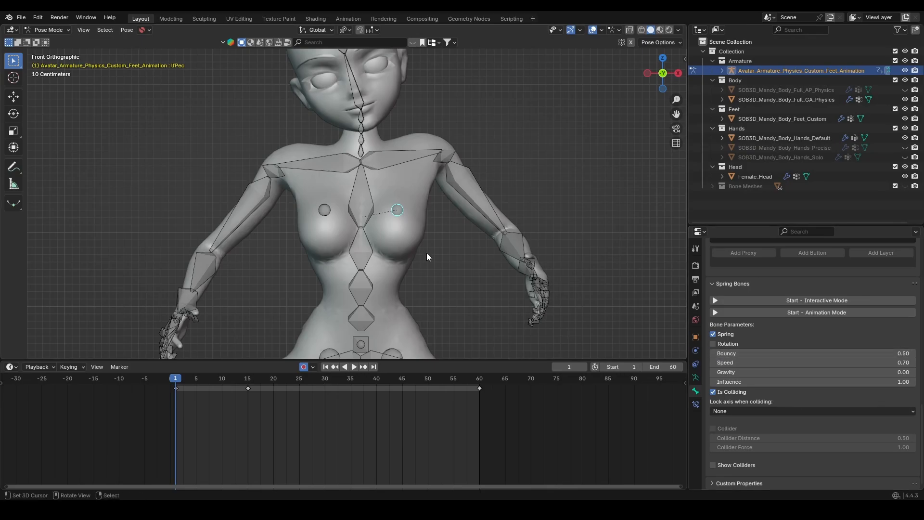
# - Try moving the lfPec bone freehand away from its rest position at frame 1
pyautogui.press('g')
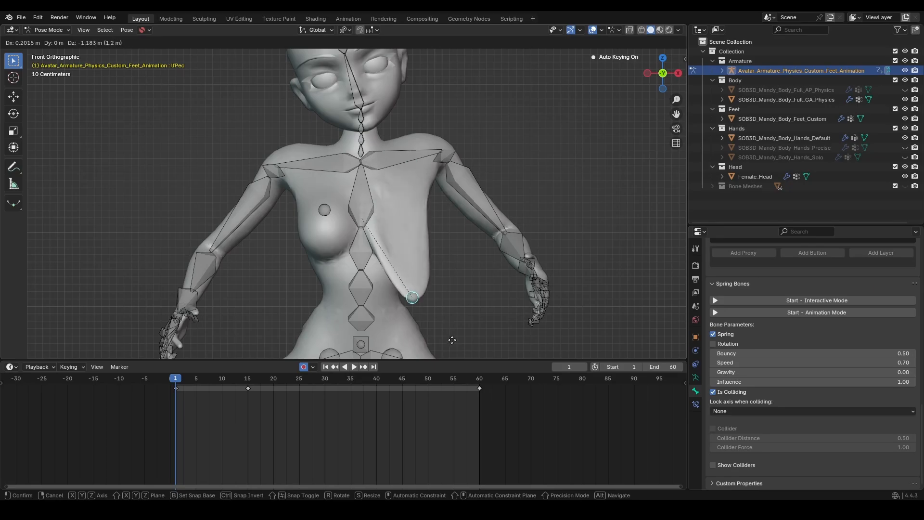
pyautogui.rightClick(437, 257)
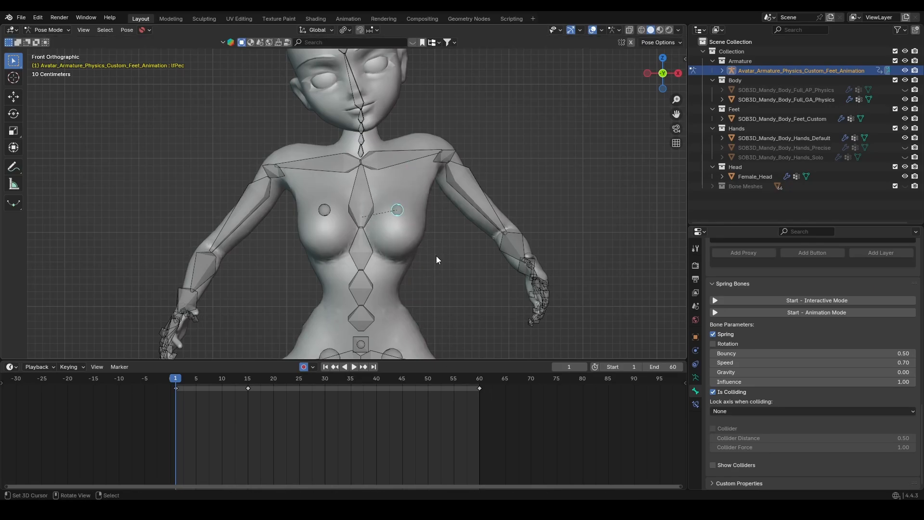
pyautogui.press('g')
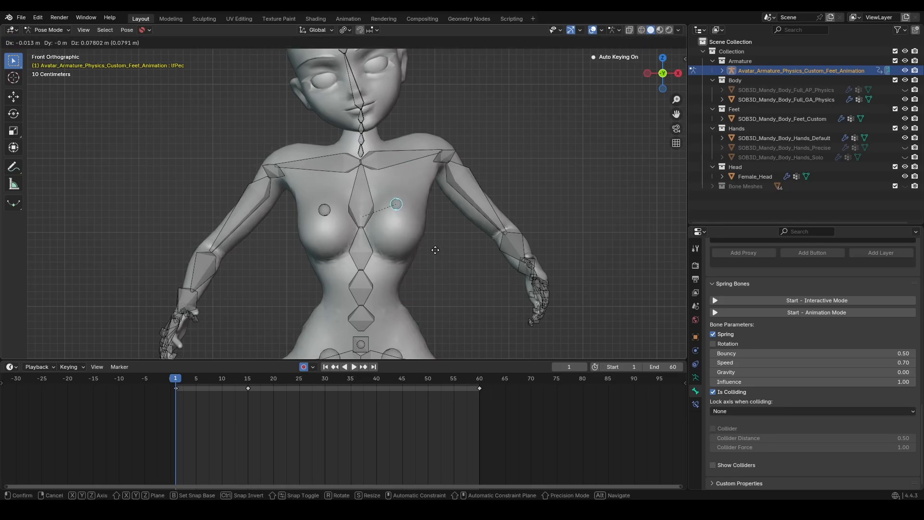
pyautogui.rightClick(435, 250)
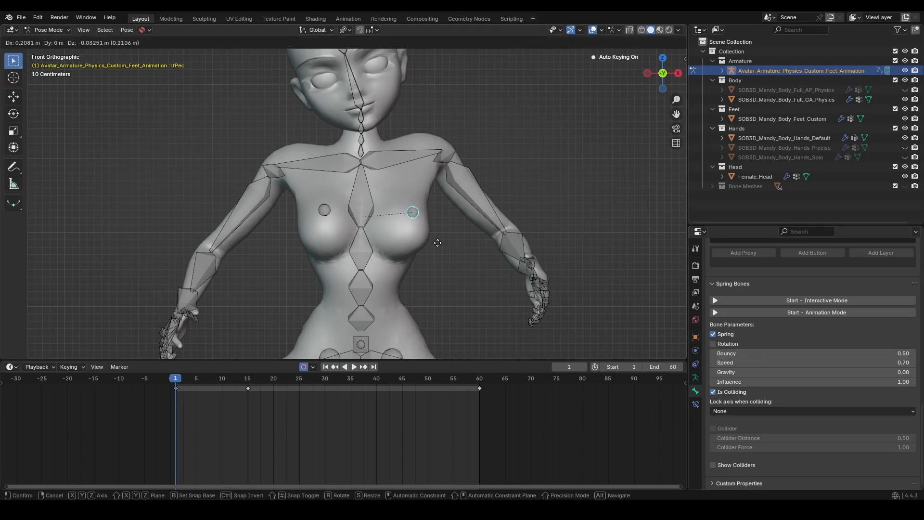
pyautogui.scroll(-2, 441, 258)
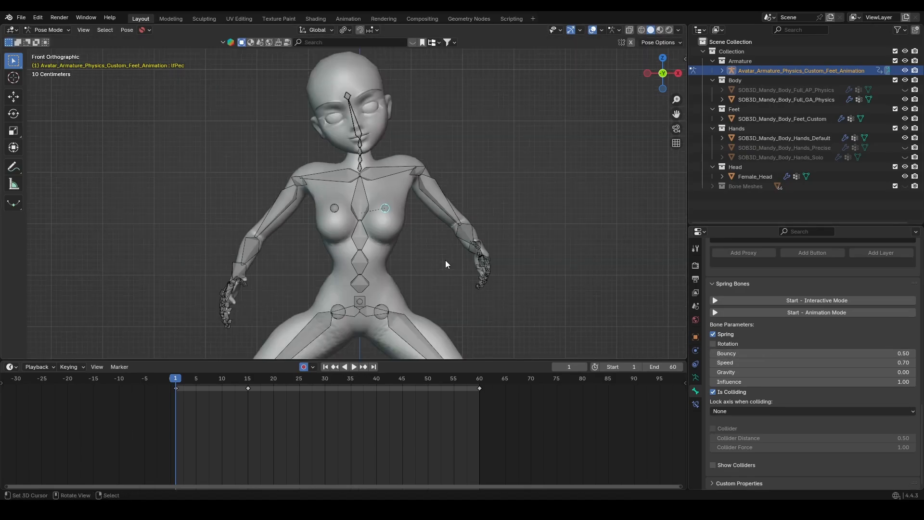
# - Try pulling the lfPec bone downward from its rest position in front view
pyautogui.scroll(2, 448, 268)
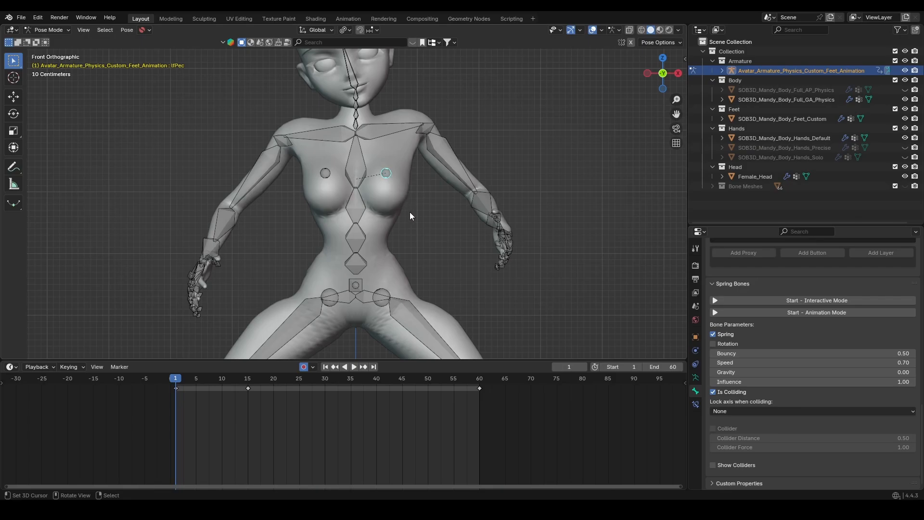
pyautogui.press('g')
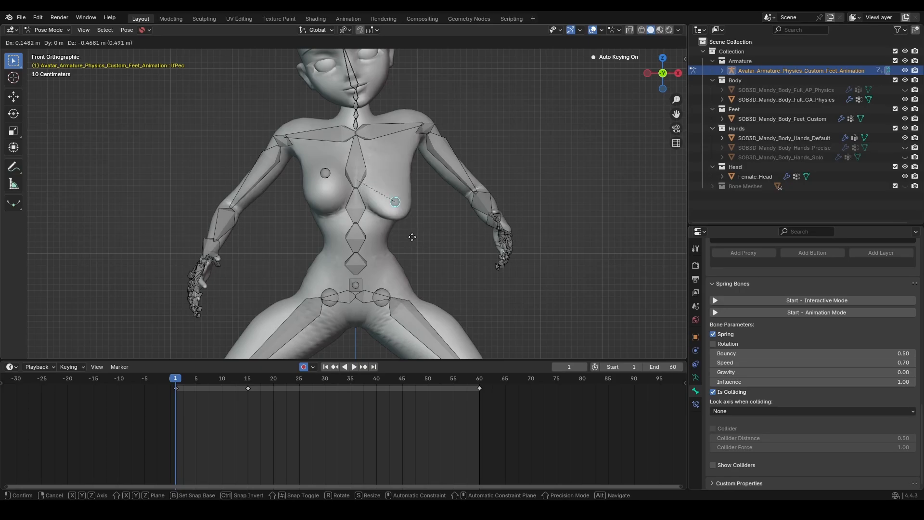
pyautogui.click(414, 204)
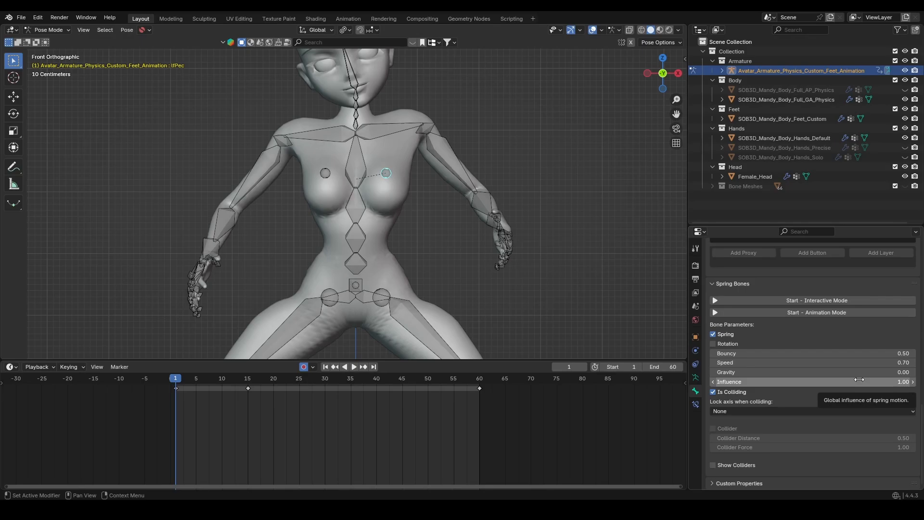
# - Start the Spring Bones simulation in Animation Mode and turn off auto keying
pyautogui.scroll(-4, 451, 256)
pyautogui.scroll(3, 451, 256)
pyautogui.keyDown('shift'); pyautogui.moveTo(461, 258); pyautogui.dragTo(471, 217, button='middle'); pyautogui.keyUp('shift')
pyautogui.scroll(2, 462, 273)
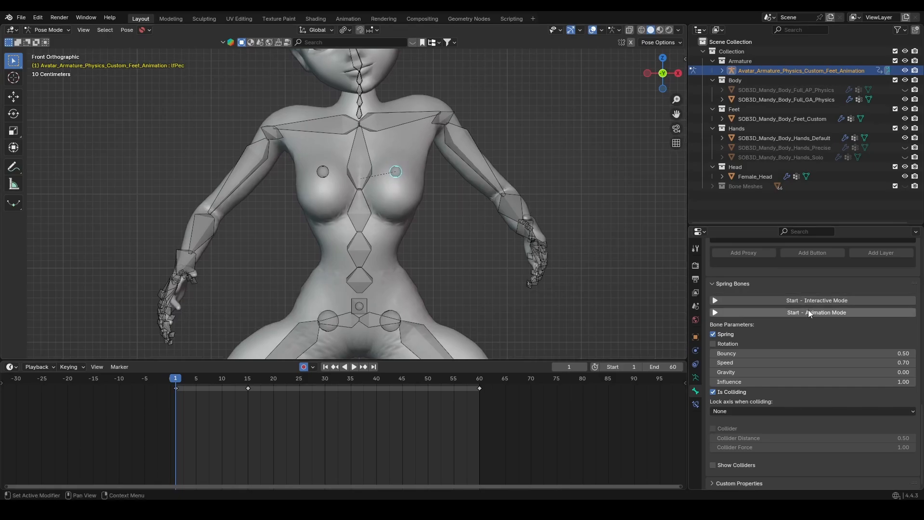
pyautogui.click(802, 317)
pyautogui.scroll(-2, 458, 262)
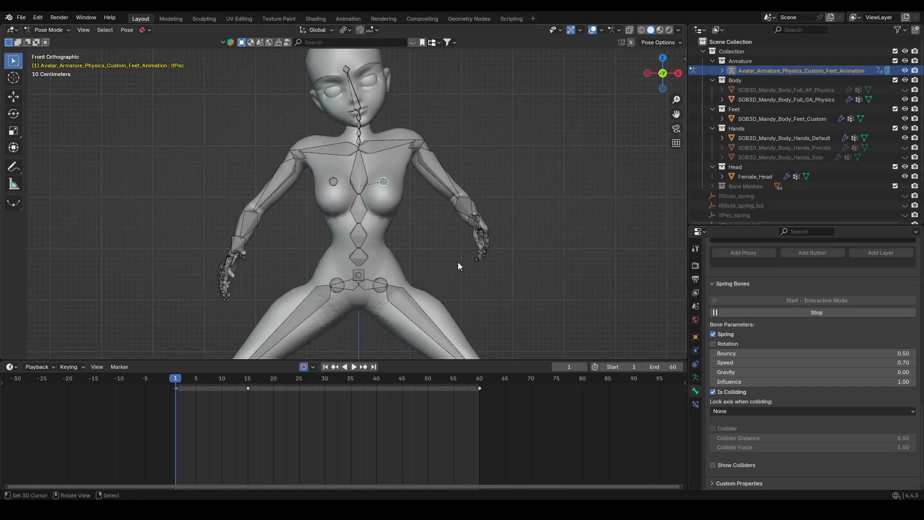
pyautogui.scroll(-2, 452, 284)
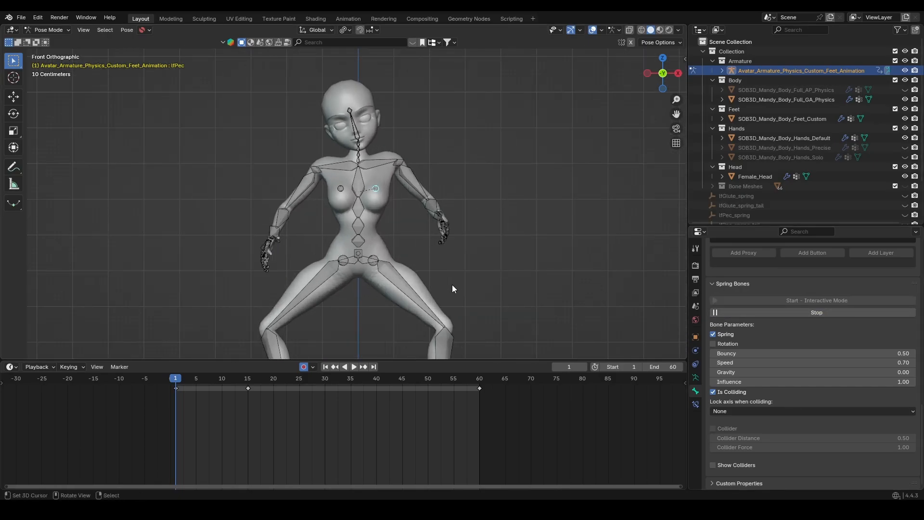
pyautogui.click(304, 368)
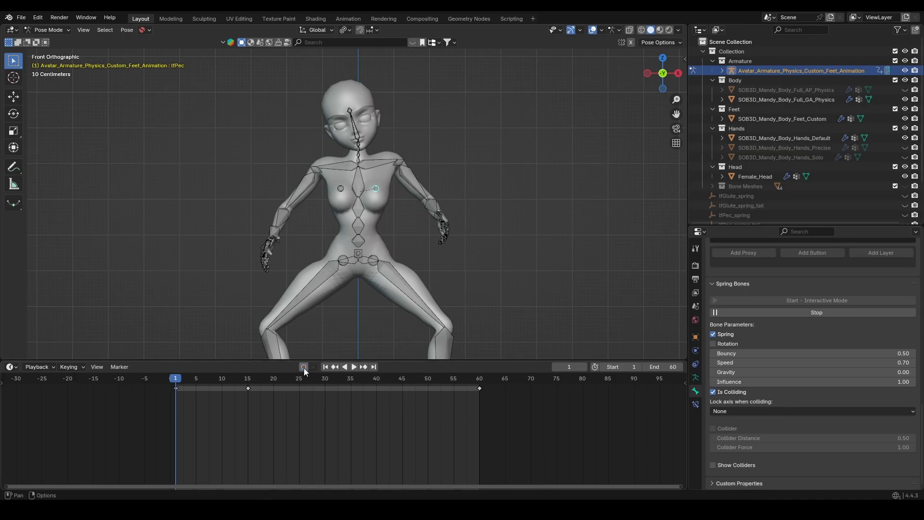
# - Play the animation to review the spring motion from several angles, then return to frame 1 in front view
pyautogui.scroll(-5, 379, 270)
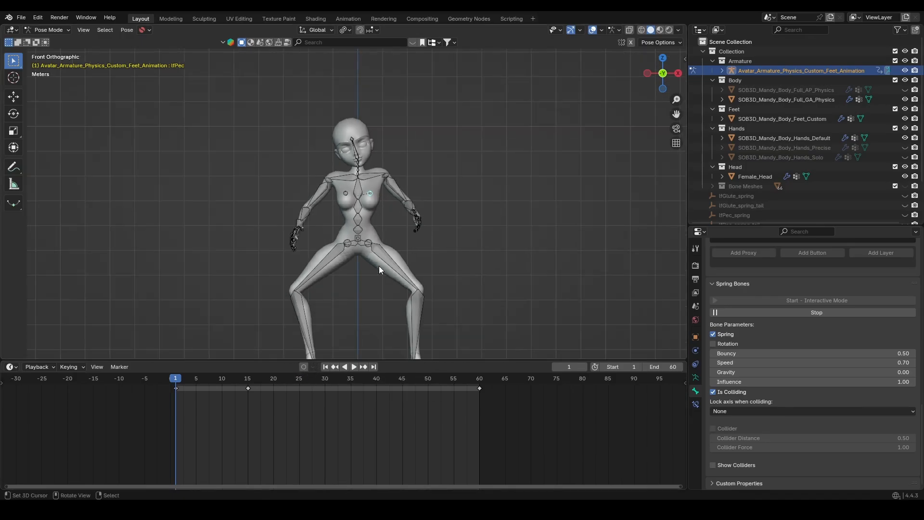
pyautogui.scroll(2, 379, 267)
pyautogui.press('space')
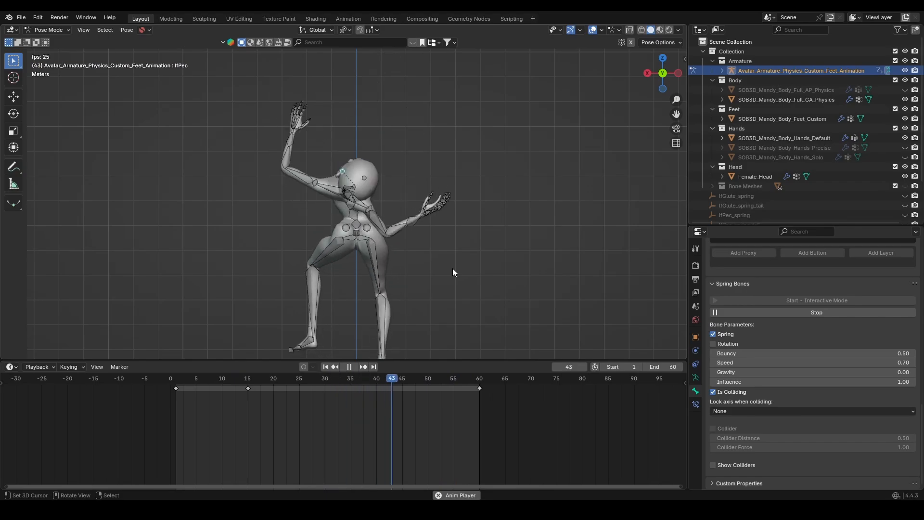
pyautogui.moveTo(397, 257); pyautogui.dragTo(466, 271, button='middle')
pyautogui.scroll(-3, 466, 266)
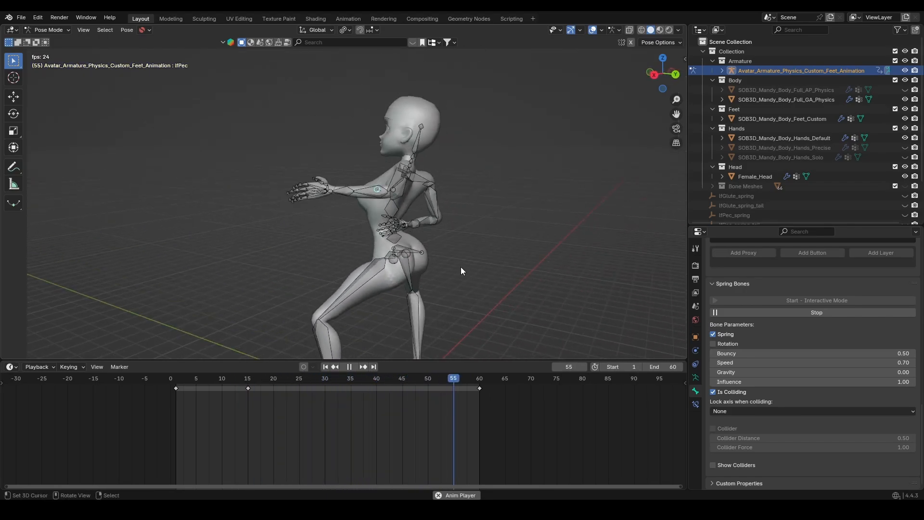
pyautogui.press('space')
pyautogui.moveTo(465, 412); pyautogui.dragTo(177, 410)
pyautogui.press('KP_1')
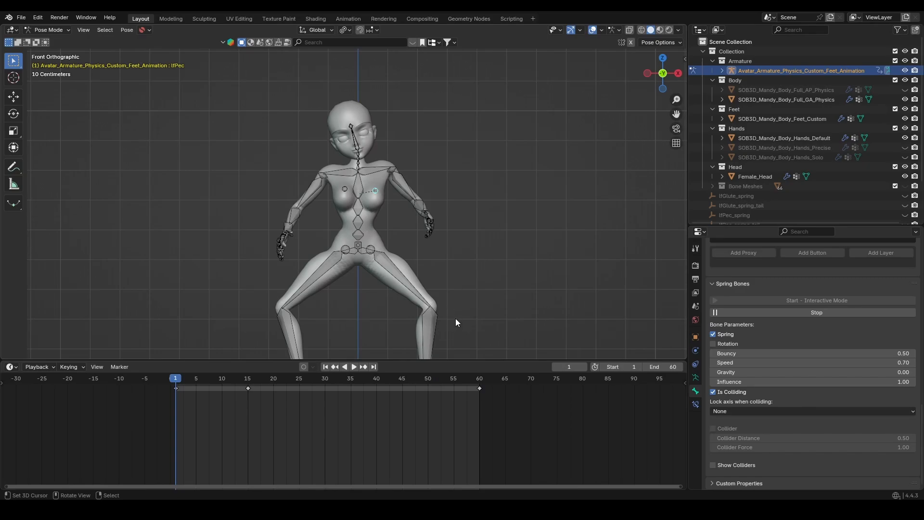
# - Stop the Spring Bones simulation and set the Bouncy value of the lfPec bone to 0.7
pyautogui.moveTo(581, 304); pyautogui.dragTo(529, 279, button='middle')
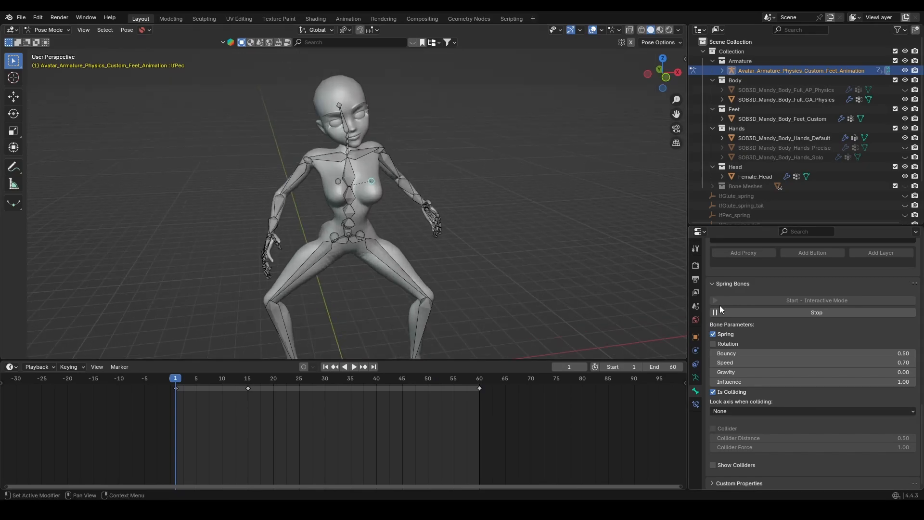
pyautogui.click(769, 314)
pyautogui.scroll(3, 436, 266)
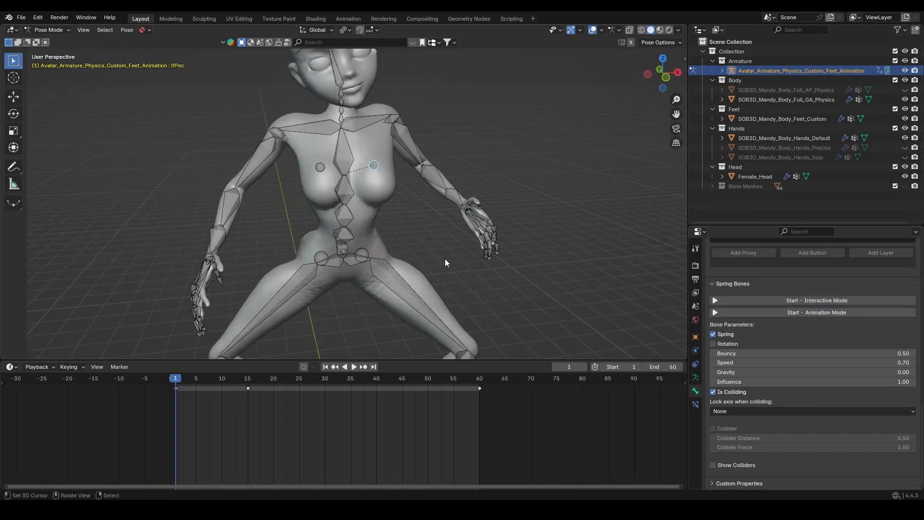
pyautogui.click(776, 351)
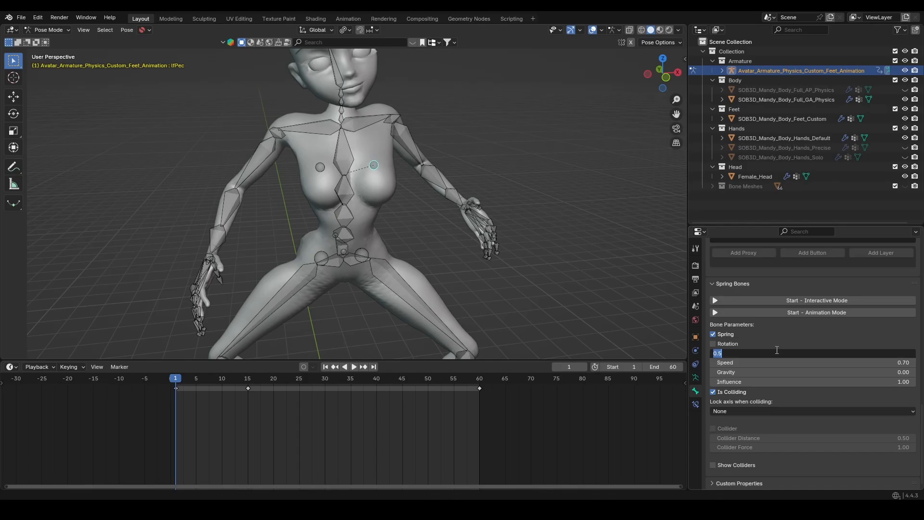
pyautogui.press('BackSpace')
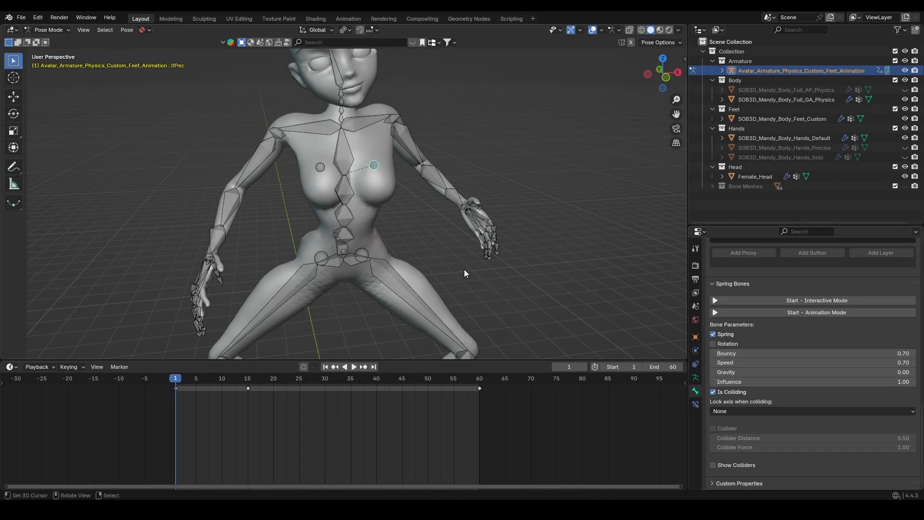
# - Set the Bouncy value to 0.7 on the rtPec bone and to 0.9 on the rtGlute and lfGlute bones
pyautogui.click(319, 168)
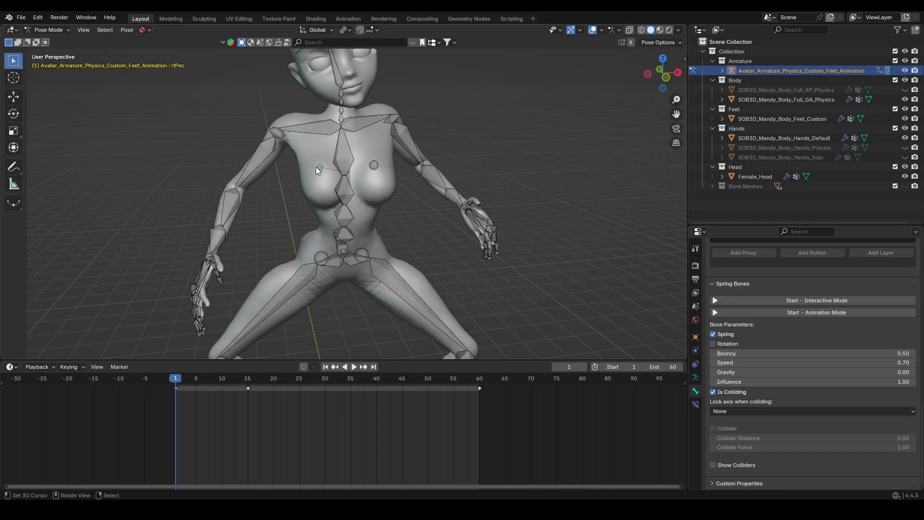
pyautogui.click(819, 356)
pyautogui.press('BackSpace')
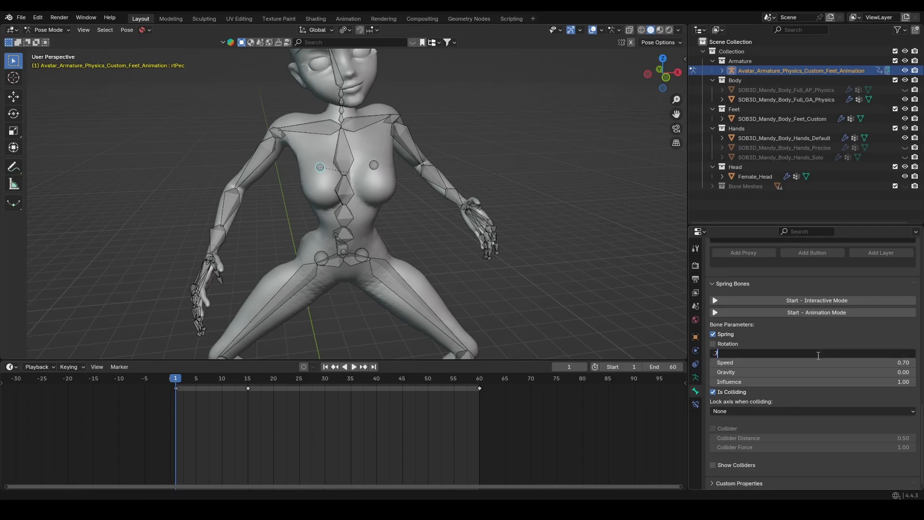
pyautogui.press('Return')
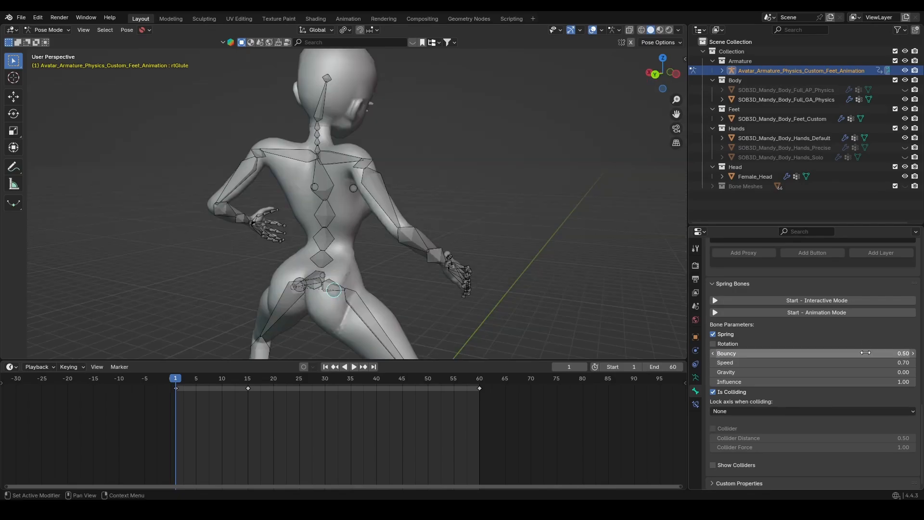
pyautogui.click(868, 352)
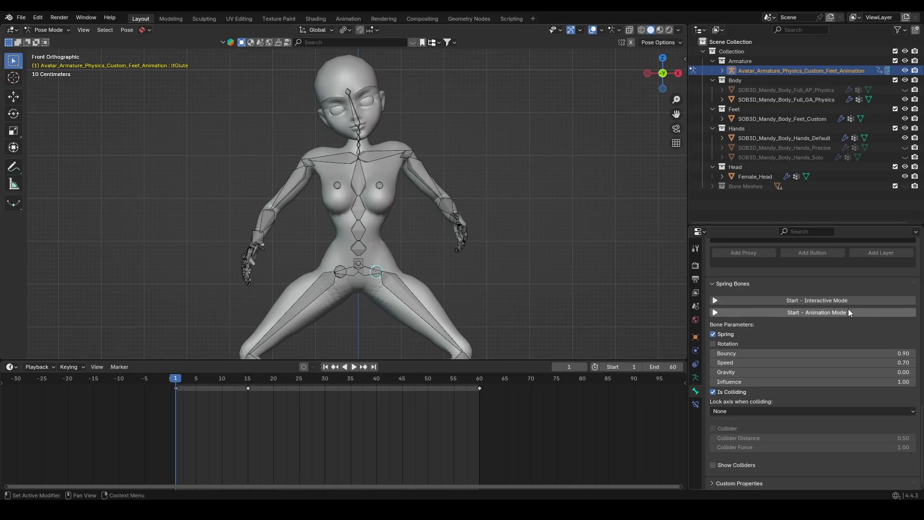
# - Restart the Spring Bones simulation in Animation Mode and play the animation to check the bounce
pyautogui.click(849, 312)
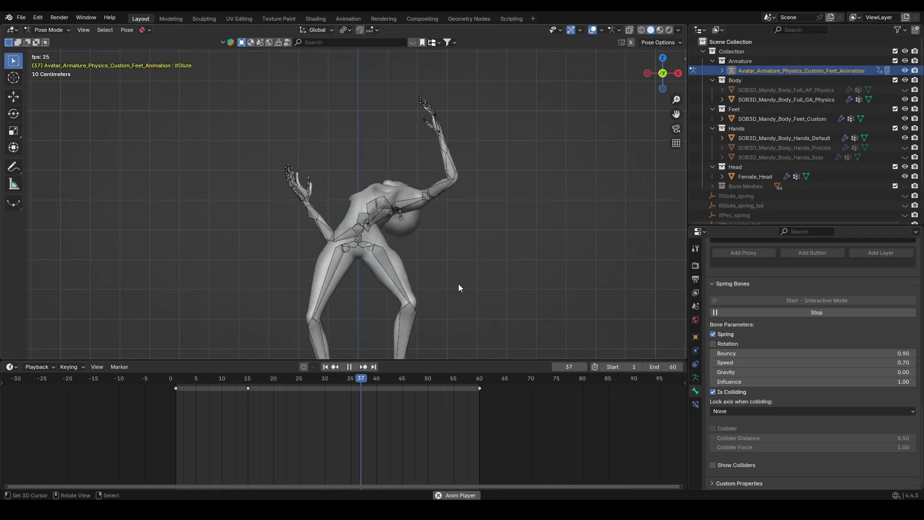
pyautogui.moveTo(462, 280); pyautogui.dragTo(489, 281, button='middle')
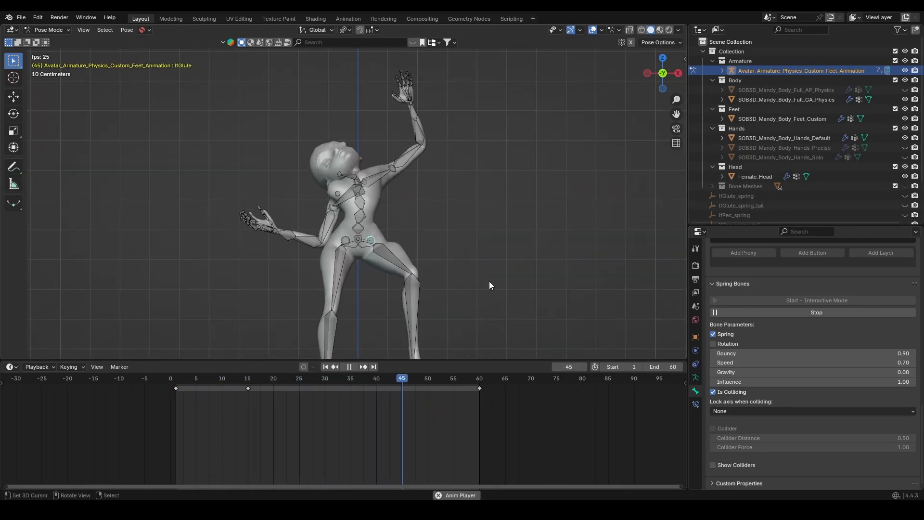
pyautogui.press('space')
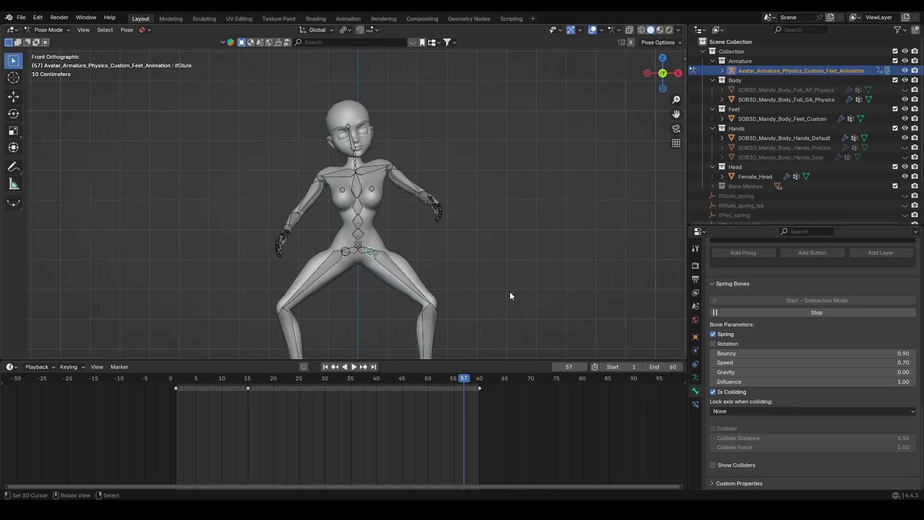
pyautogui.press('space')
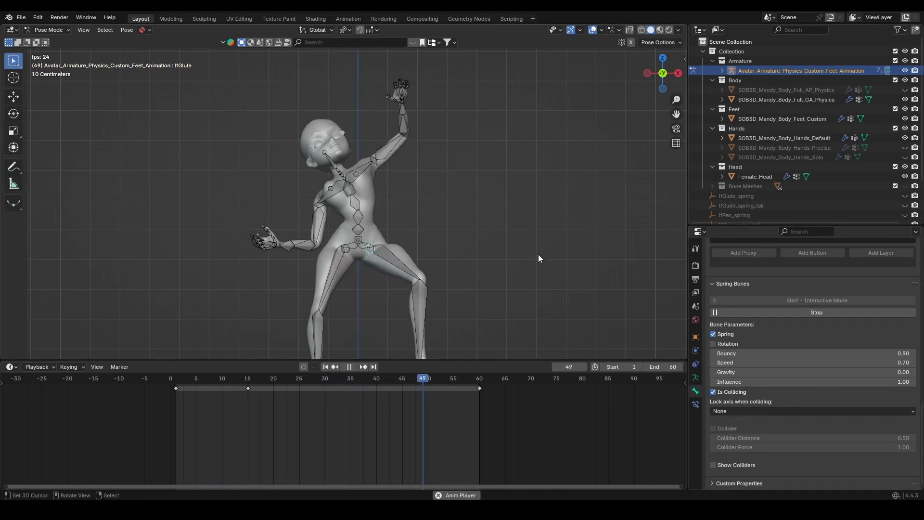
pyautogui.press('space')
# - Return to frame 1 and select both glute bones together with the rtPec and lfPec bones
pyautogui.moveTo(454, 282); pyautogui.dragTo(397, 291, button='middle')
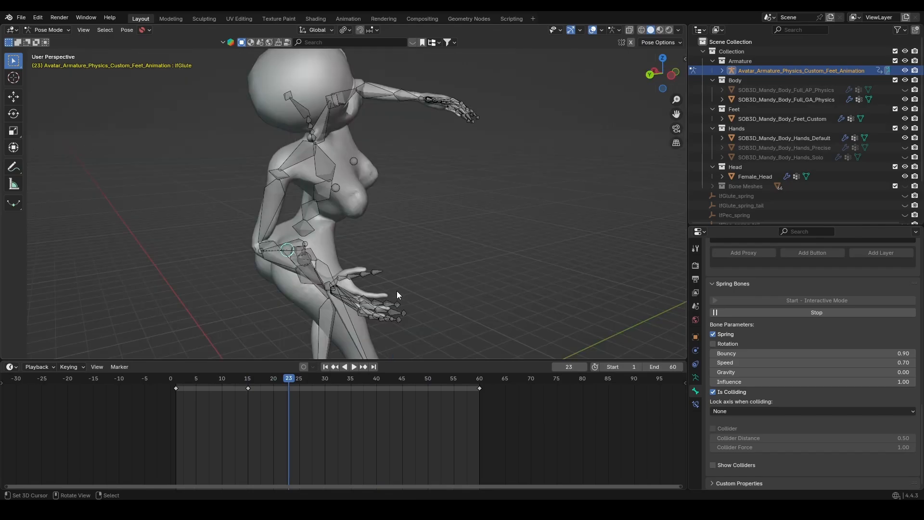
pyautogui.scroll(-2, 329, 411)
pyautogui.scroll(-3, 248, 310)
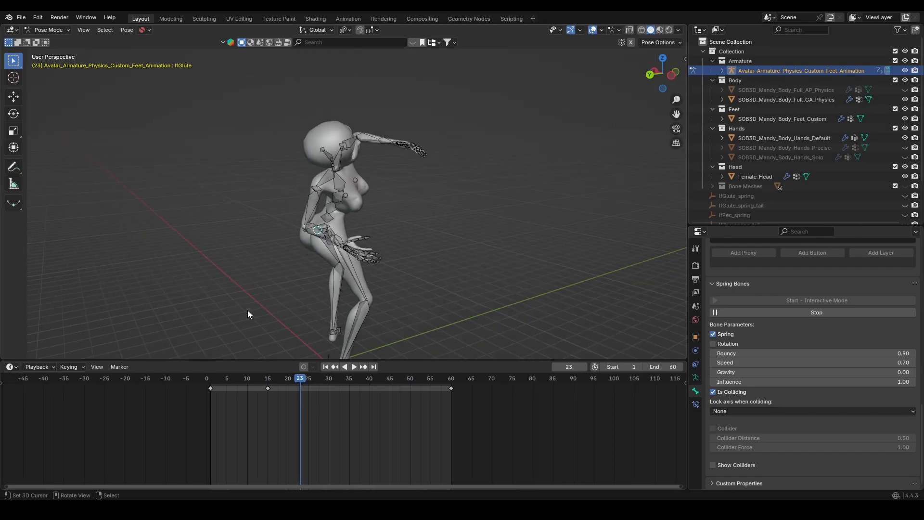
pyautogui.moveTo(247, 314); pyautogui.dragTo(482, 320, button='middle')
pyautogui.scroll(4, 426, 316)
pyautogui.scroll(3, 455, 317)
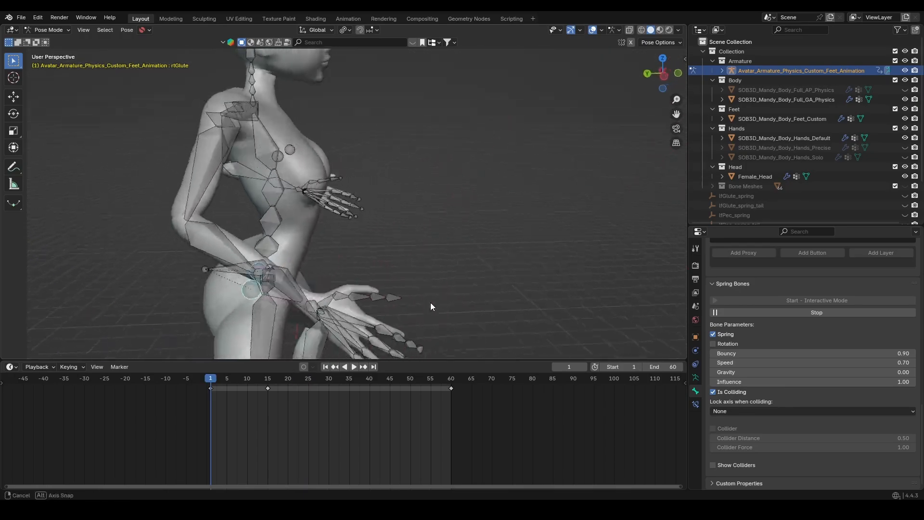
pyautogui.moveTo(431, 302); pyautogui.dragTo(287, 139, button='middle')
pyautogui.scroll(2, 330, 244)
pyautogui.scroll(-3, 331, 244)
pyautogui.click(290, 133)
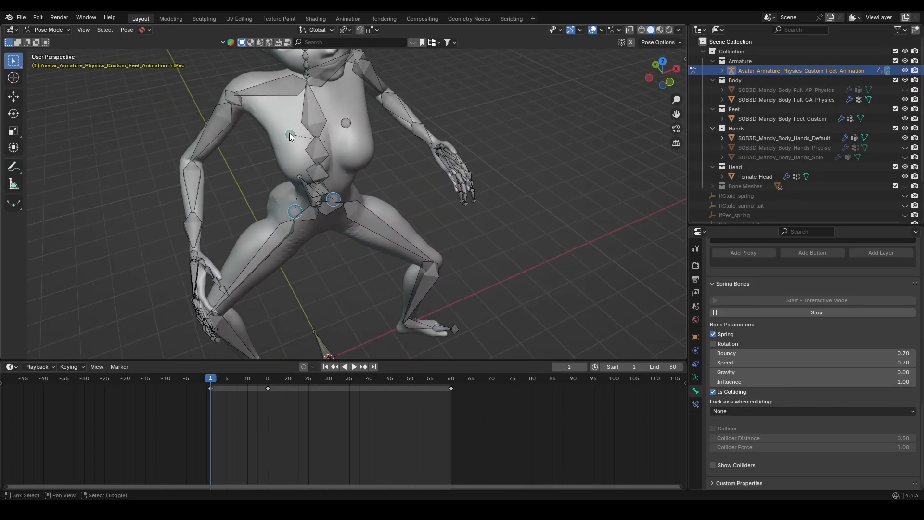
pyautogui.keyDown('shift'); pyautogui.click(346, 123); pyautogui.keyUp('shift')
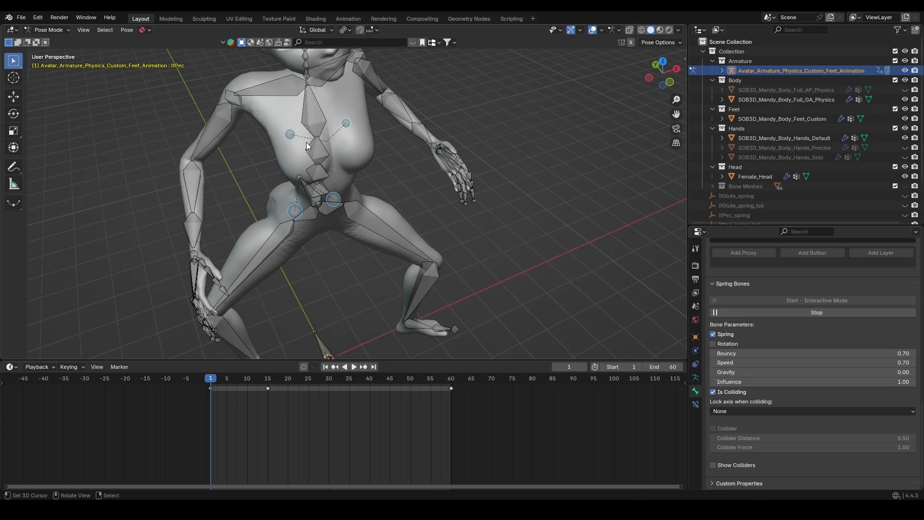
# - Bake the action over frames 1 to 60 with Only Selected Bones, Visual Keying, Clear Constraints and Overwrite Current Action enabled
pyautogui.click(127, 30)
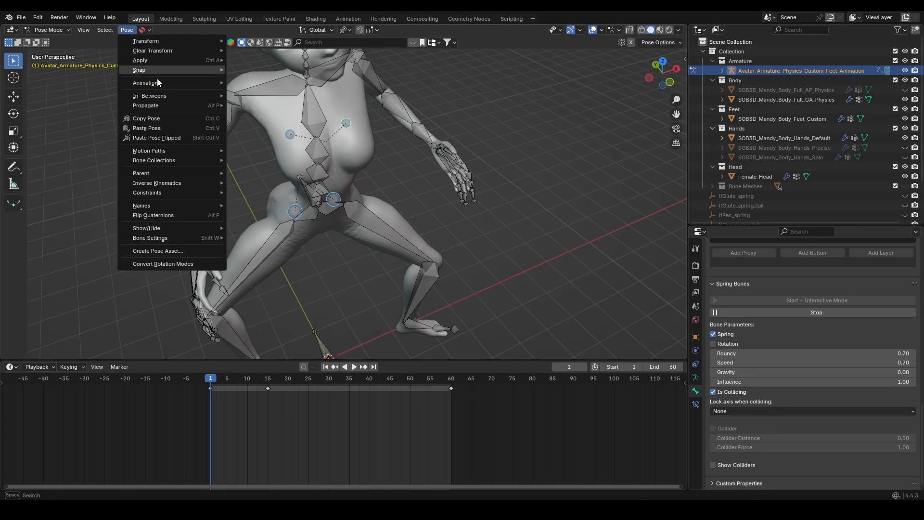
pyautogui.moveTo(164, 87)
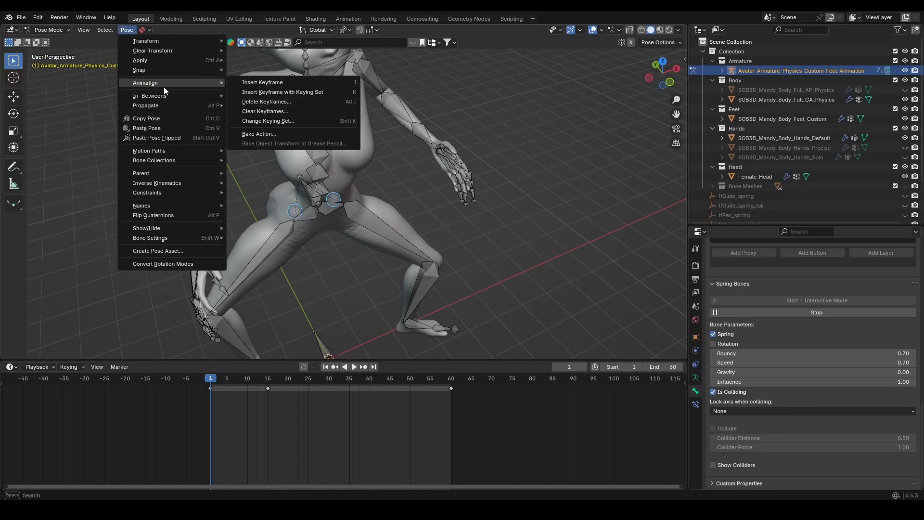
pyautogui.click(247, 133)
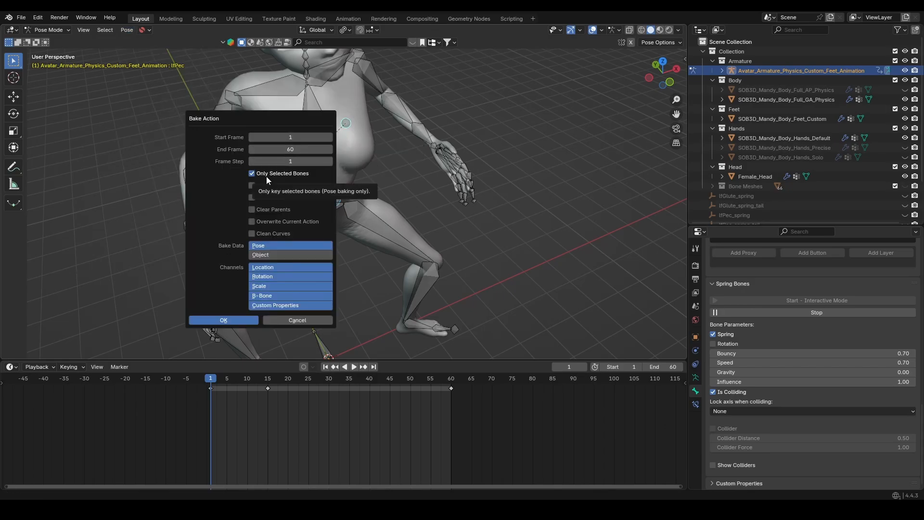
pyautogui.click(284, 187)
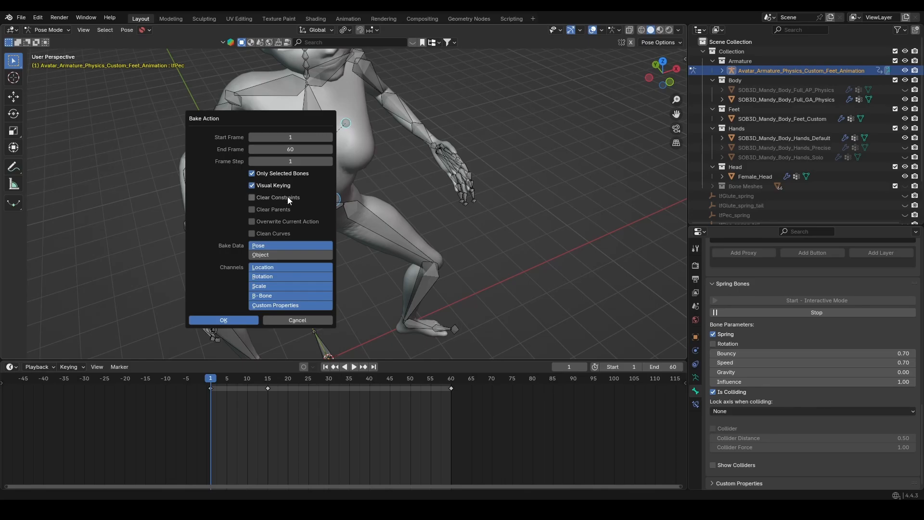
pyautogui.click(288, 197)
pyautogui.click(274, 221)
pyautogui.click(229, 322)
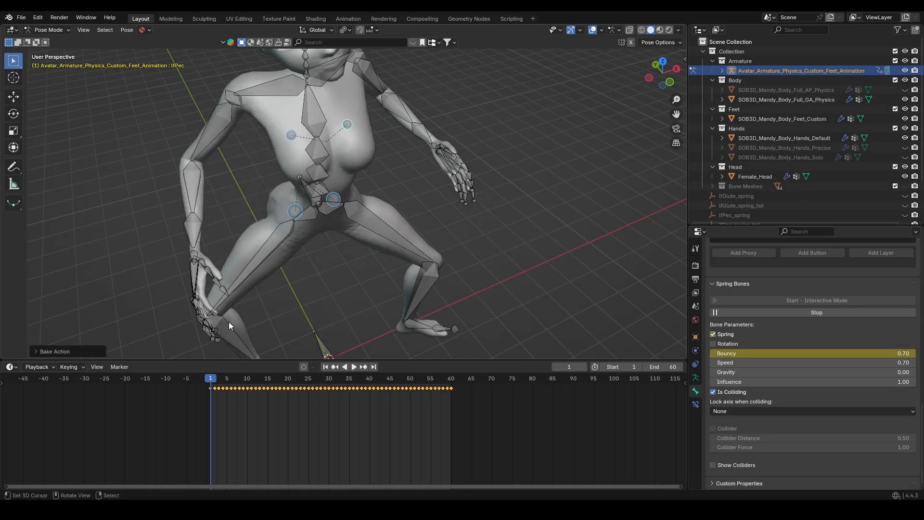
# - Play the baked animation from the front view and stop the Spring Bones simulation
pyautogui.press('KP_1')
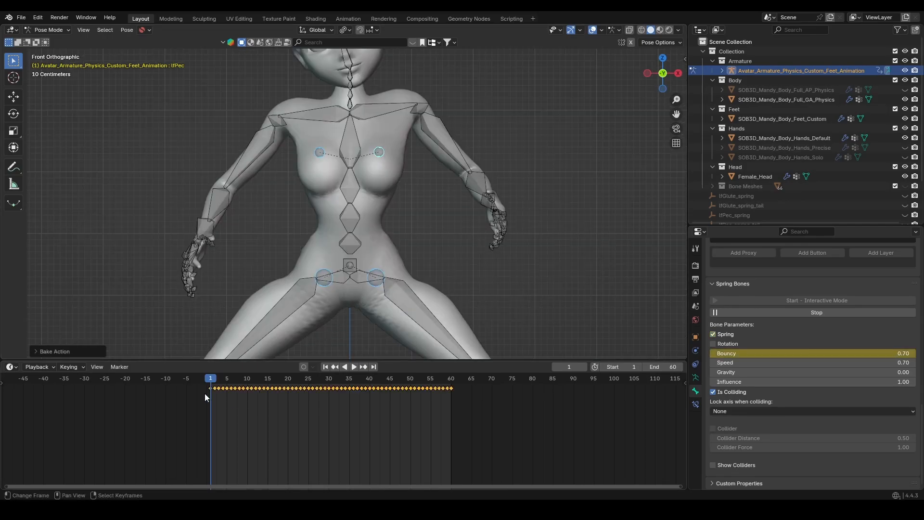
pyautogui.press('space')
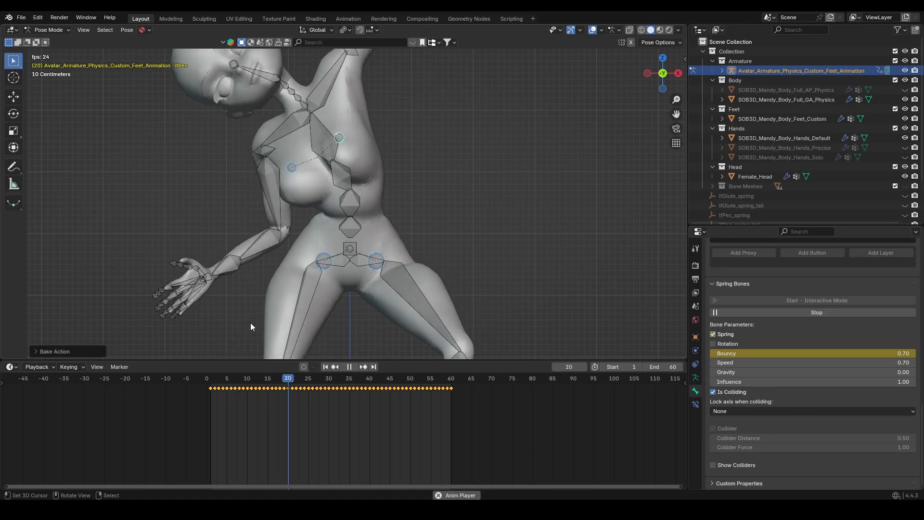
pyautogui.click(734, 316)
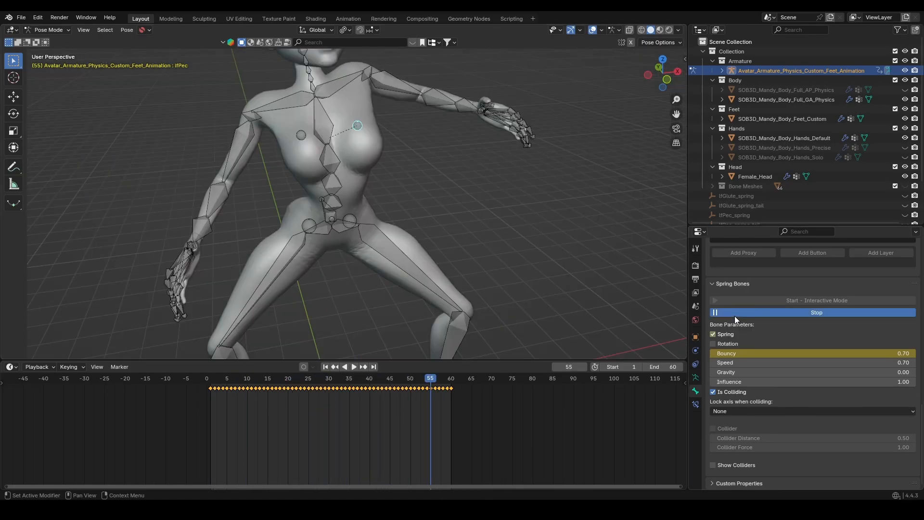
# - Turn off the Spring parameter on the lfPec, rtPec, rtGlute and lfGlute bones
pyautogui.click(713, 333)
pyautogui.click(300, 135)
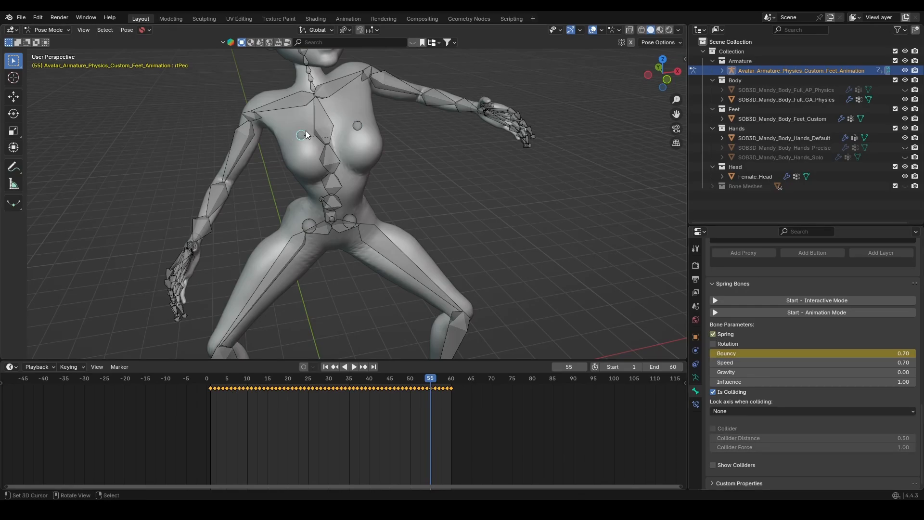
pyautogui.click(713, 334)
pyautogui.moveTo(336, 235); pyautogui.dragTo(514, 225, button='middle')
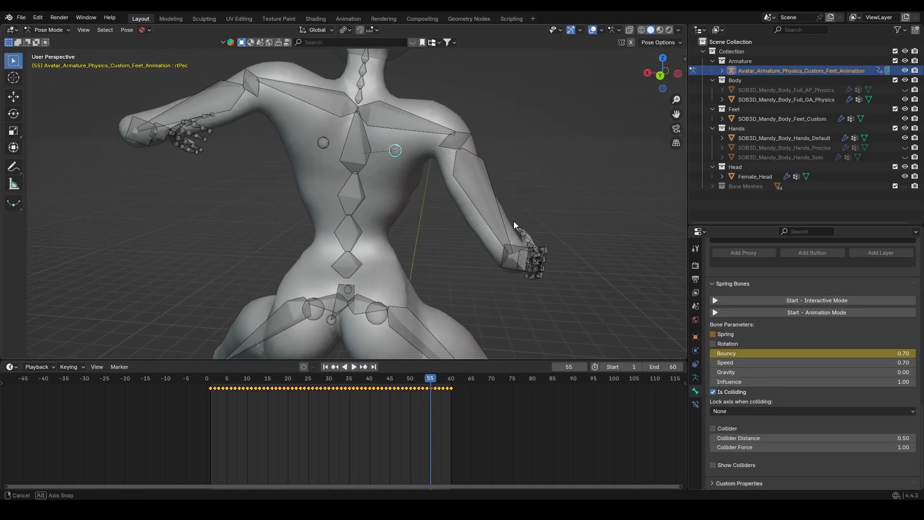
pyautogui.click(384, 321)
pyautogui.click(713, 334)
pyautogui.click(317, 320)
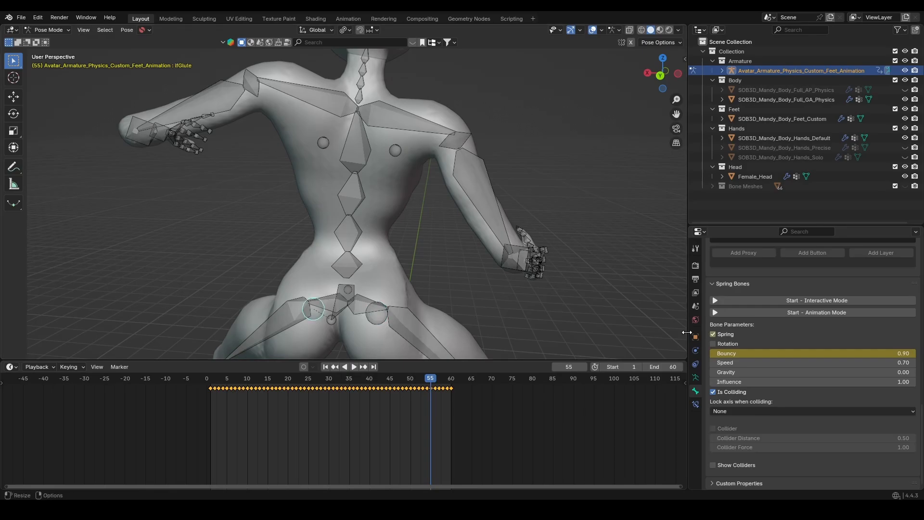
pyautogui.click(713, 334)
# - Play the animation from the front view to check the baked motion without the live simulation
pyautogui.press('KP_1')
pyautogui.press('space')
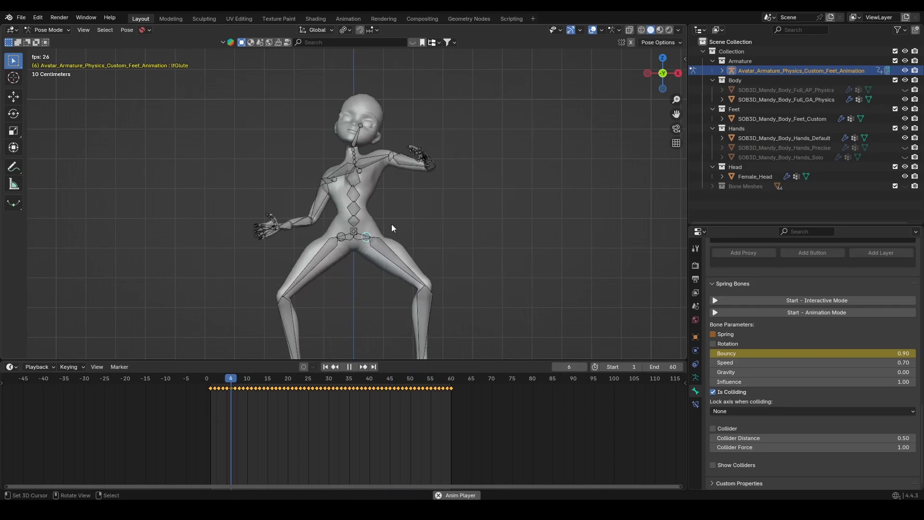
pyautogui.press('Escape')
pyautogui.moveTo(391, 224); pyautogui.dragTo(428, 230, button='middle')
pyautogui.keyDown('shift'); pyautogui.moveTo(426, 181); pyautogui.dragTo(456, 221, button='middle'); pyautogui.keyUp('shift')
pyautogui.press('ctrl+KP_1')
pyautogui.press('KP_1')
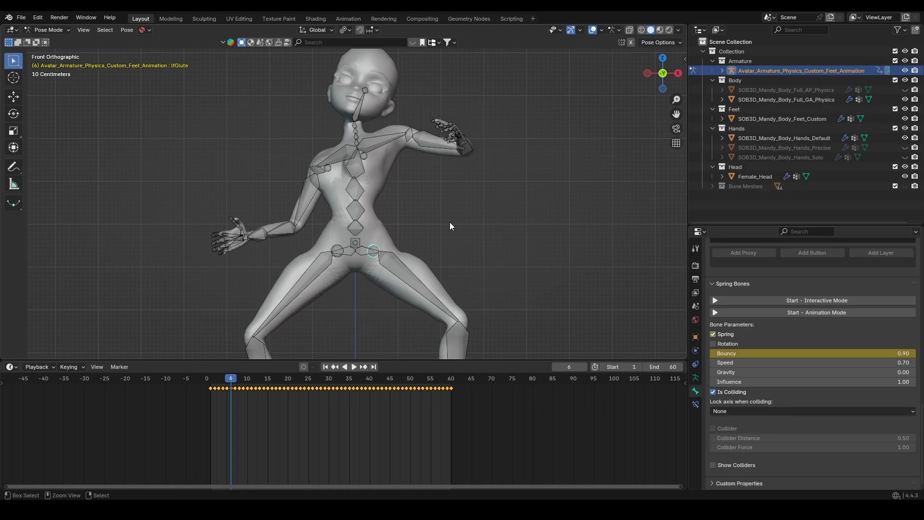
# - Put the armature in Object Mode and change the timeline area to the Action Editor
pyautogui.hotkey('ctrl', 'Tab')
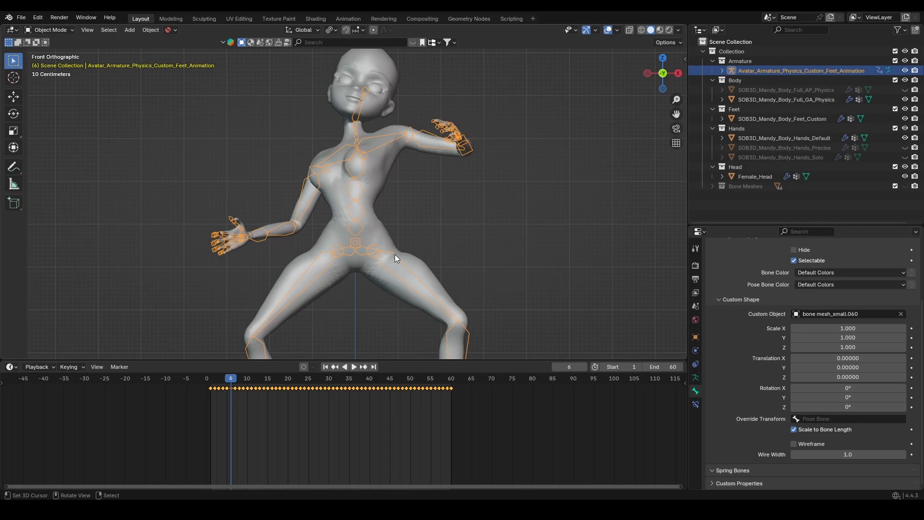
pyautogui.scroll(-3, 395, 254)
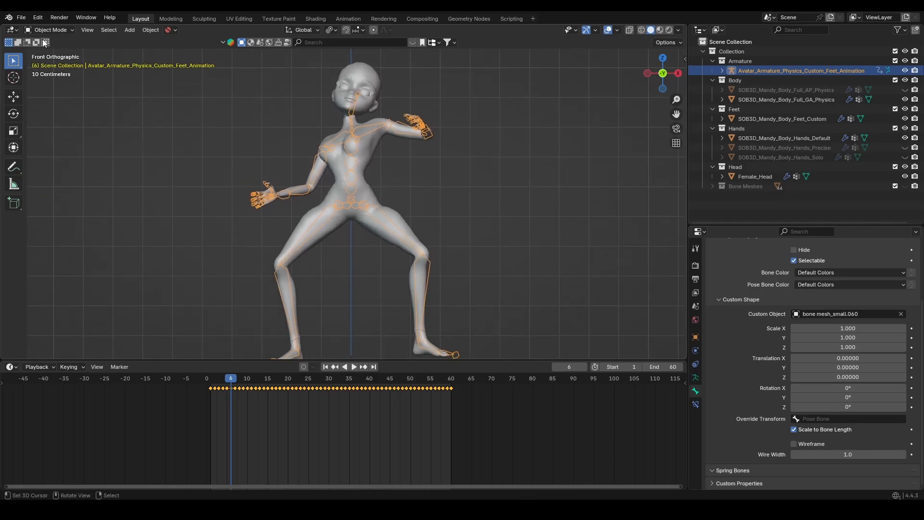
pyautogui.click(12, 369)
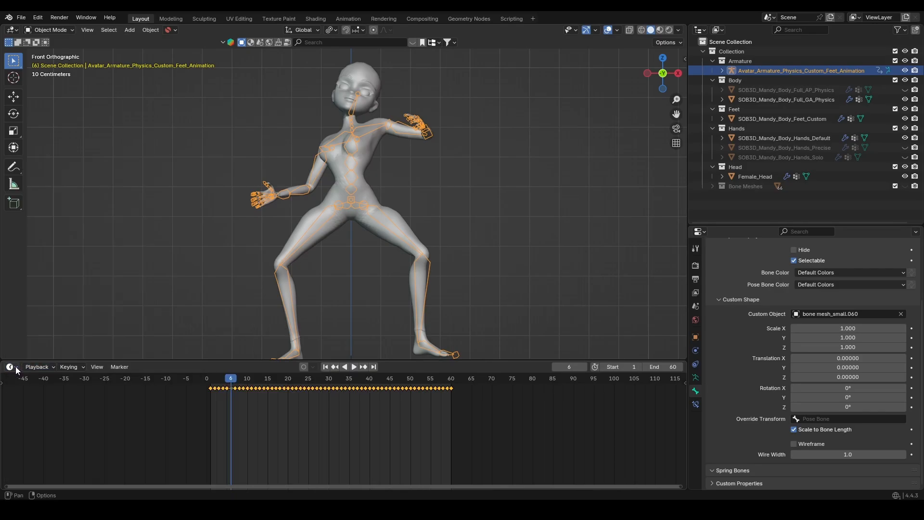
pyautogui.click(15, 366)
pyautogui.click(137, 394)
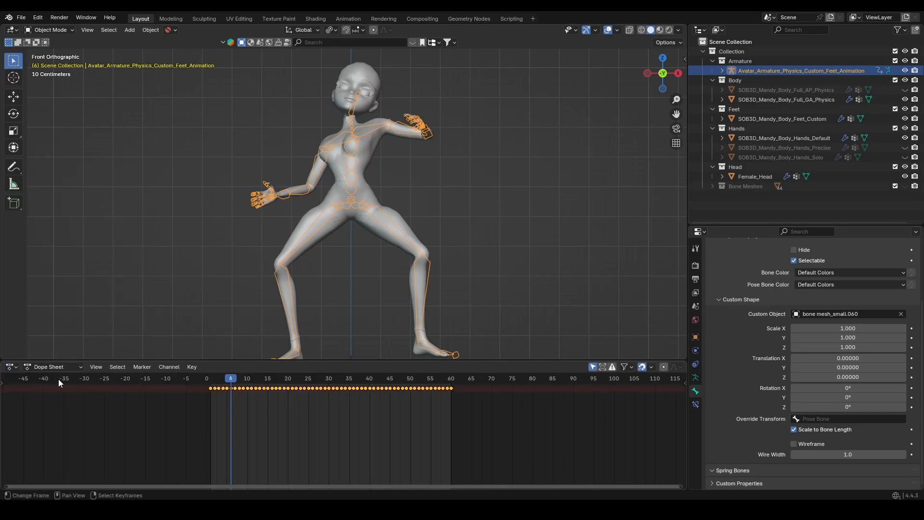
pyautogui.click(54, 366)
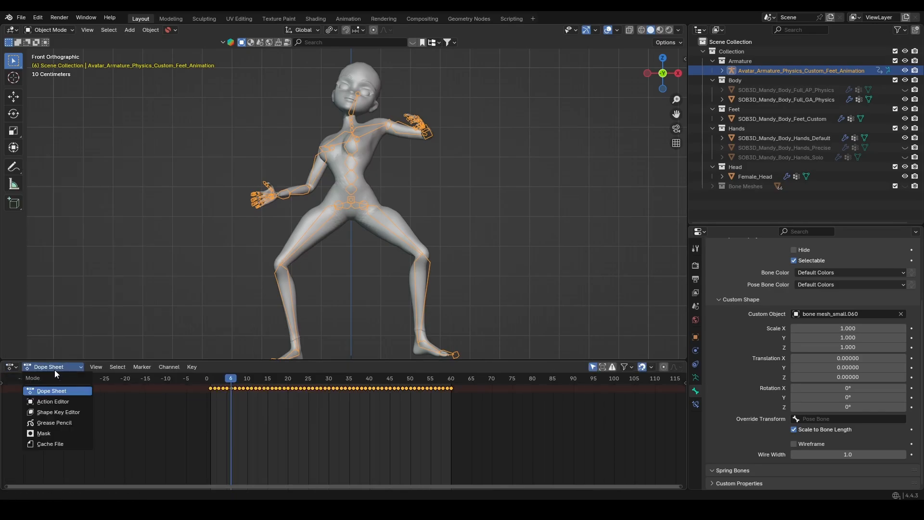
pyautogui.click(61, 404)
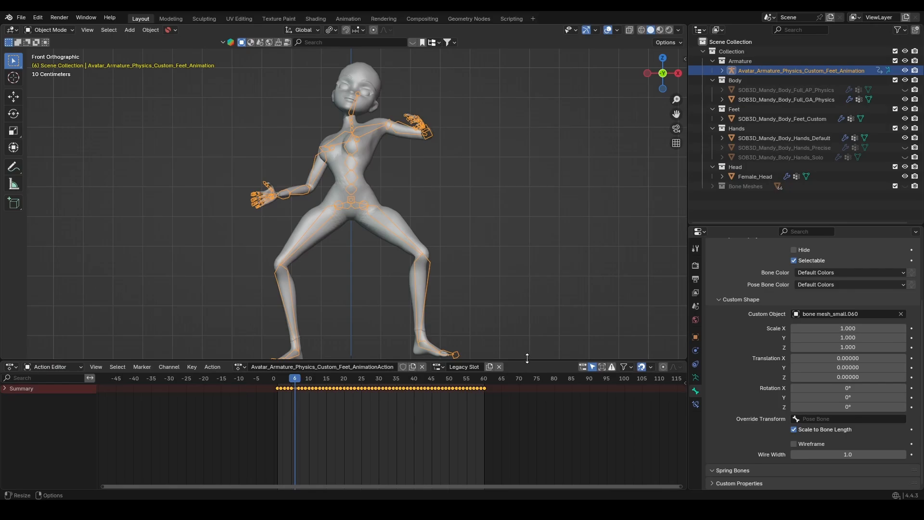
# - Enlarge the Action Editor area and rename the armature's action to Test_Jump_Physics
pyautogui.moveTo(433, 360); pyautogui.dragTo(311, 321)
pyautogui.click(312, 327)
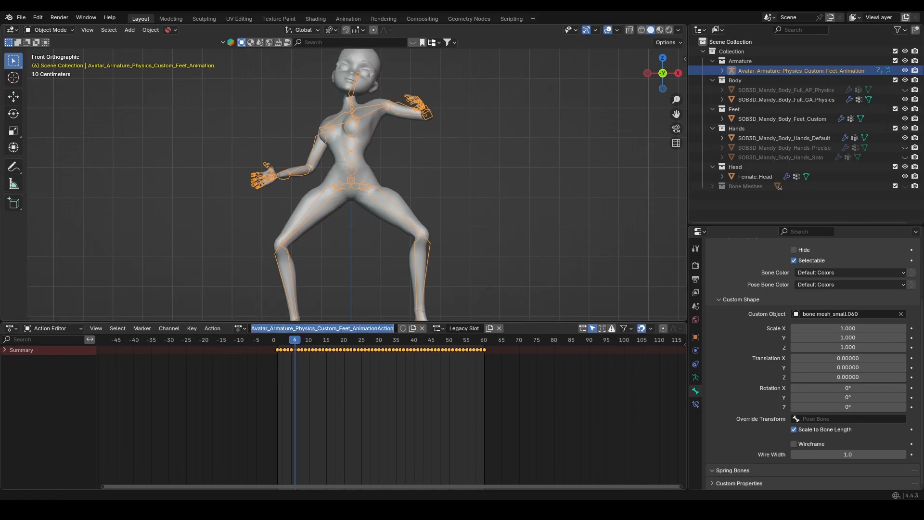
pyautogui.write('Test_J')
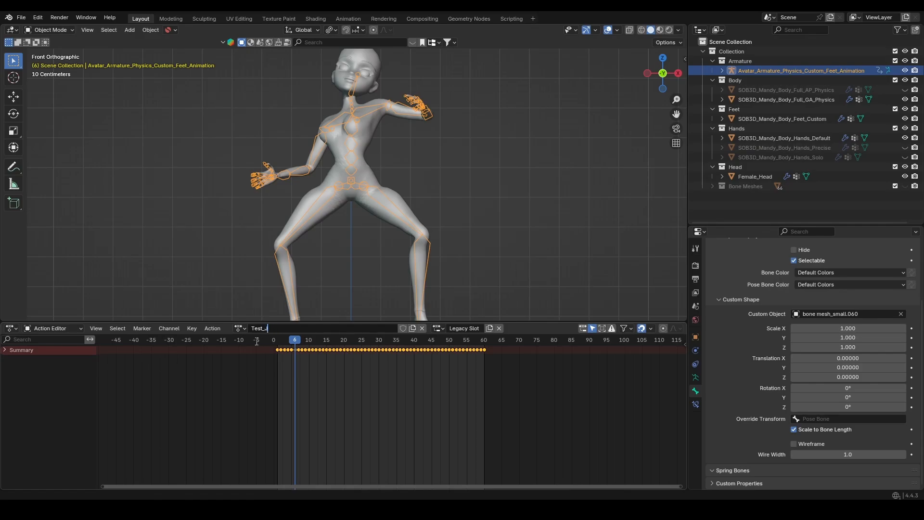
pyautogui.write('ump_Physics')
pyautogui.press('Return')
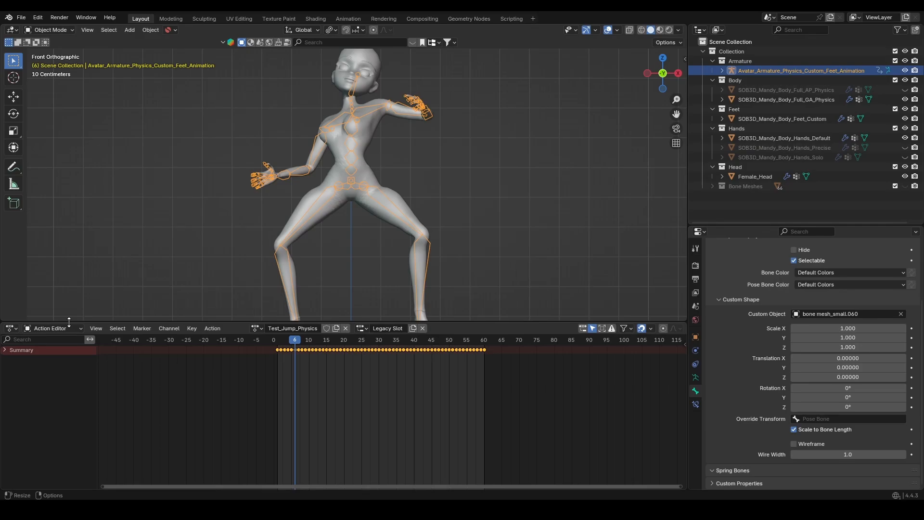
# - Change the Action Editor area back to the Timeline
pyautogui.click(12, 329)
pyautogui.click(13, 329)
pyautogui.click(7, 330)
pyautogui.click(139, 362)
# - Start an FBX export of the armature and limit it to selected objects
pyautogui.click(23, 18)
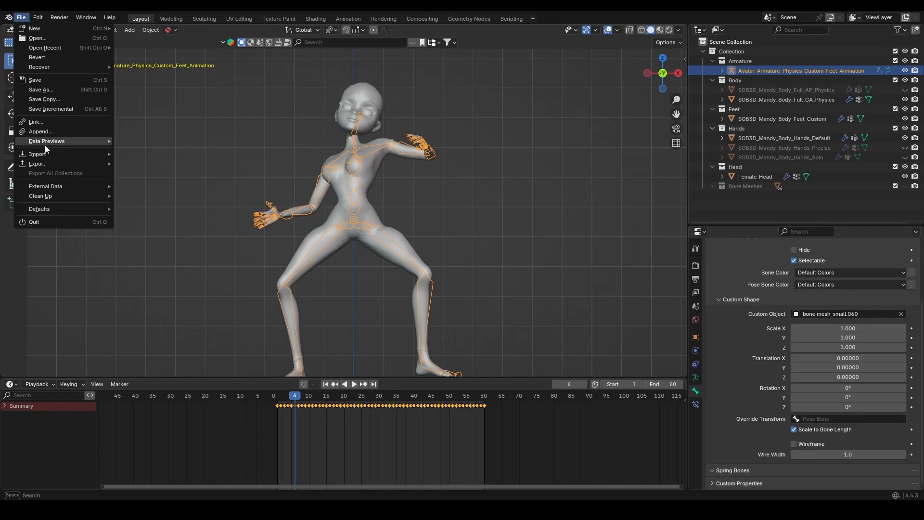
pyautogui.moveTo(48, 165)
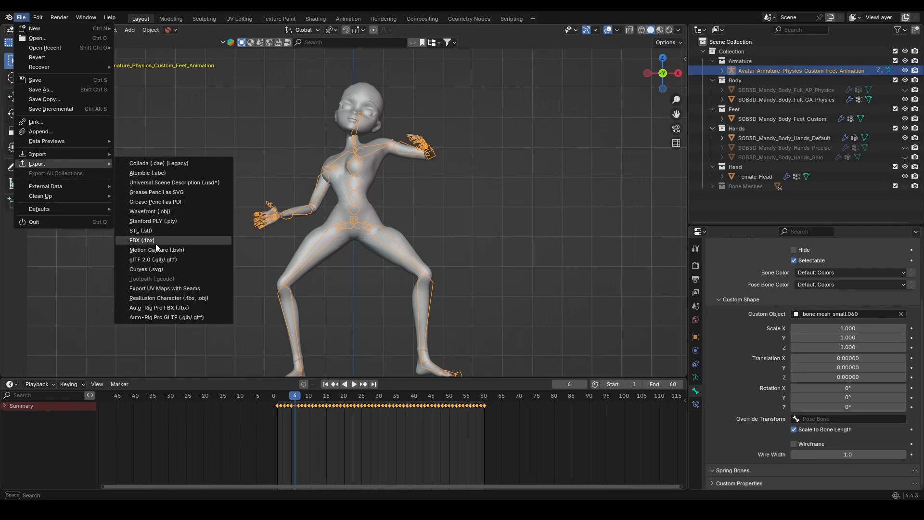
pyautogui.click(142, 240)
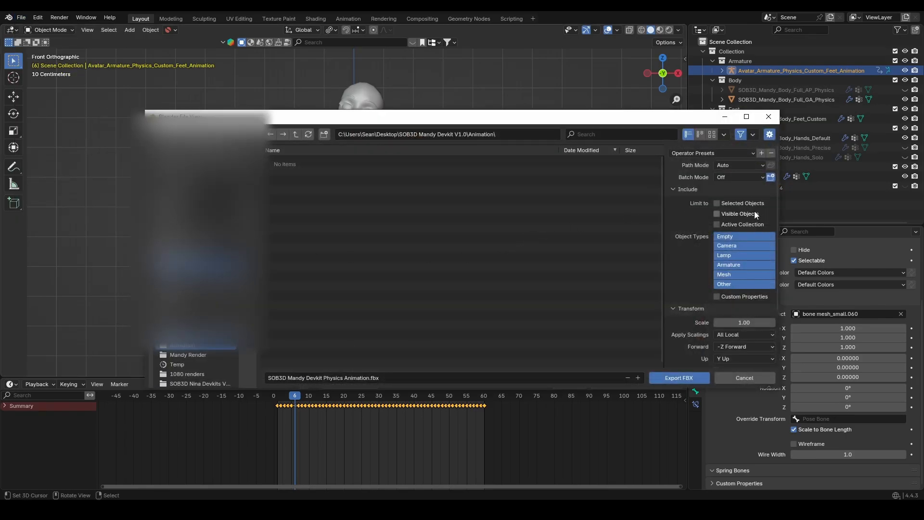
pyautogui.click(749, 204)
pyautogui.scroll(-3, 743, 206)
pyautogui.scroll(3, 741, 208)
pyautogui.scroll(-3, 742, 208)
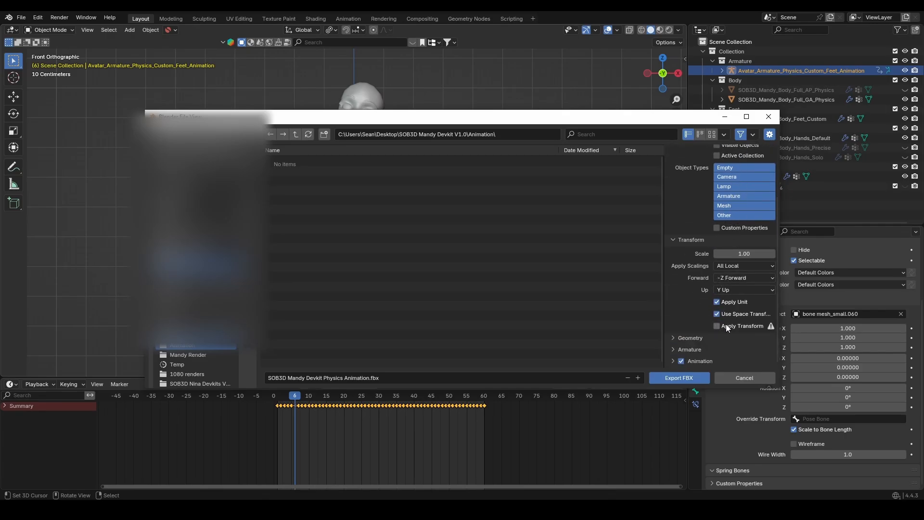
# - Review the Geometry, Armature and Animation export options and export SOB3D Mandy Devkit Physics Animation.fbx to the Animation folder
pyautogui.click(706, 337)
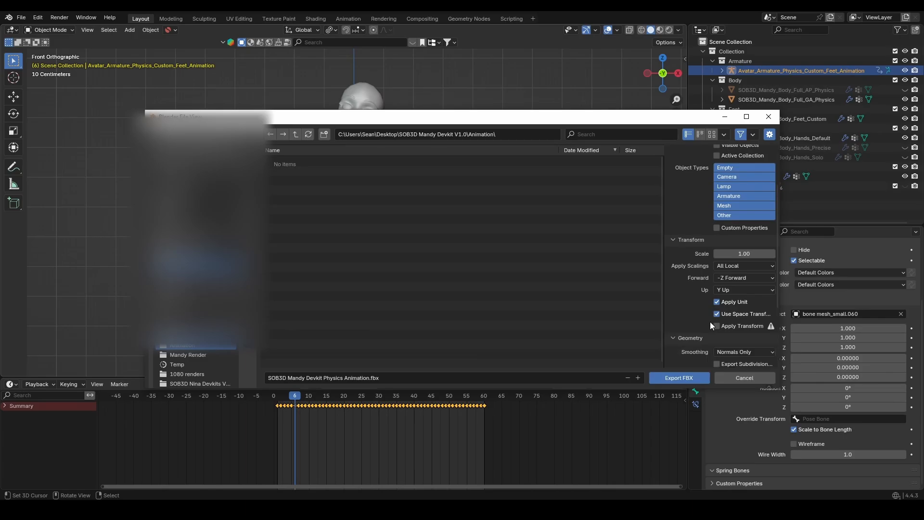
pyautogui.scroll(-4, 717, 313)
pyautogui.click(707, 346)
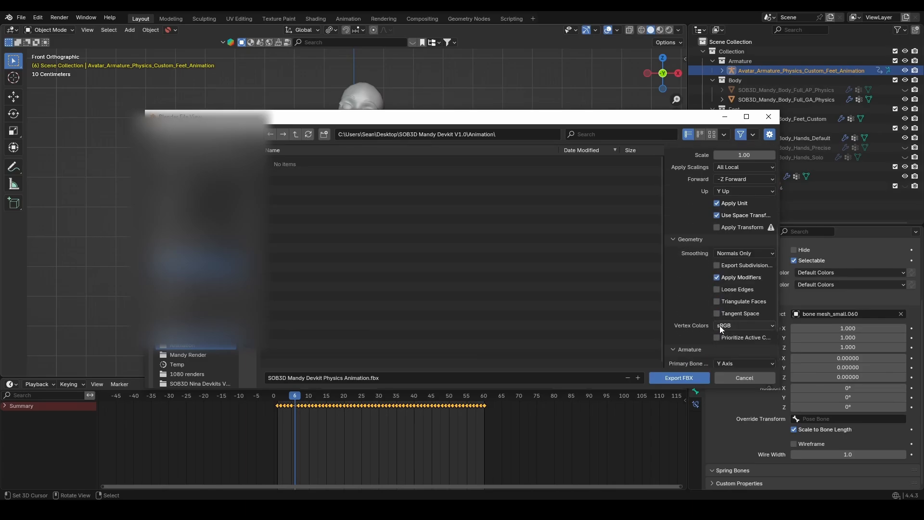
pyautogui.scroll(-3, 720, 325)
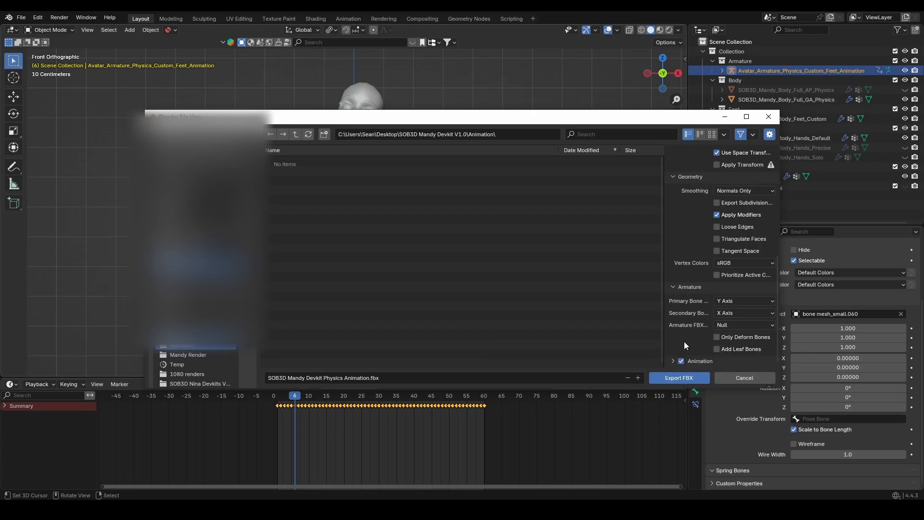
pyautogui.scroll(-1, 700, 324)
pyautogui.scroll(-3, 700, 320)
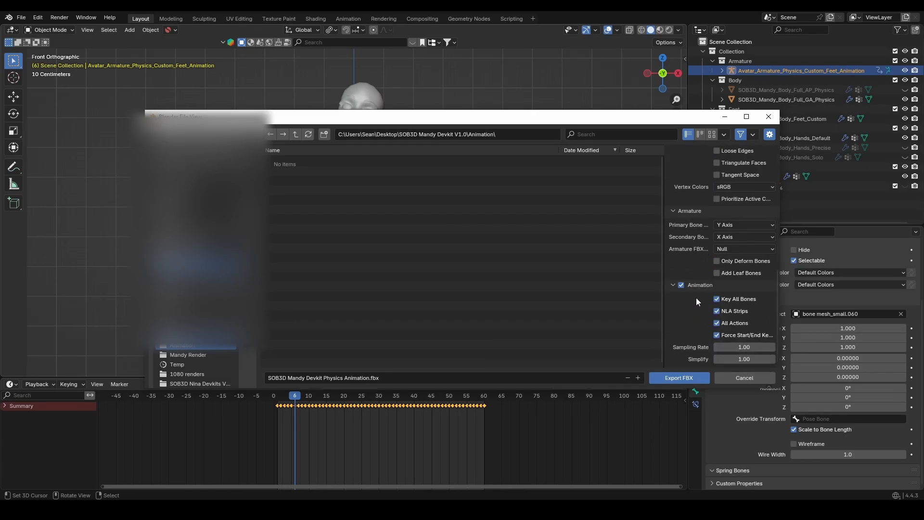
pyautogui.click(715, 289)
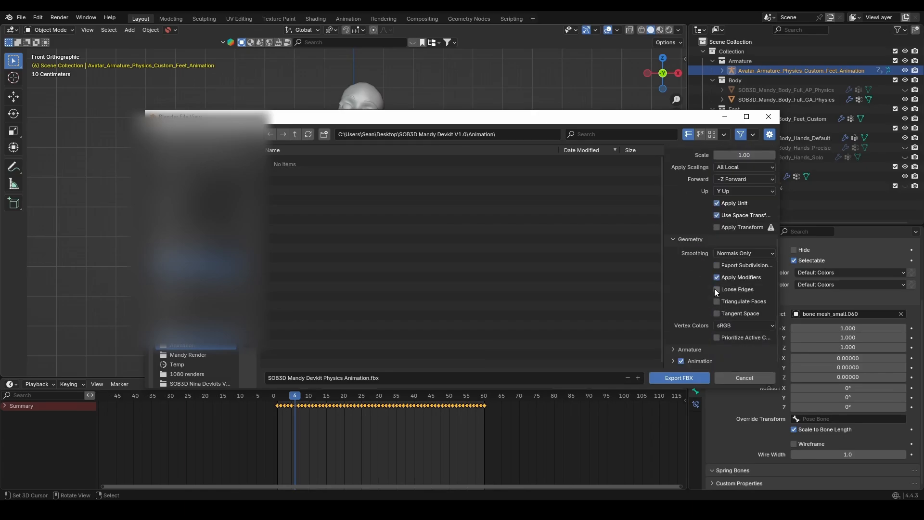
pyautogui.click(674, 380)
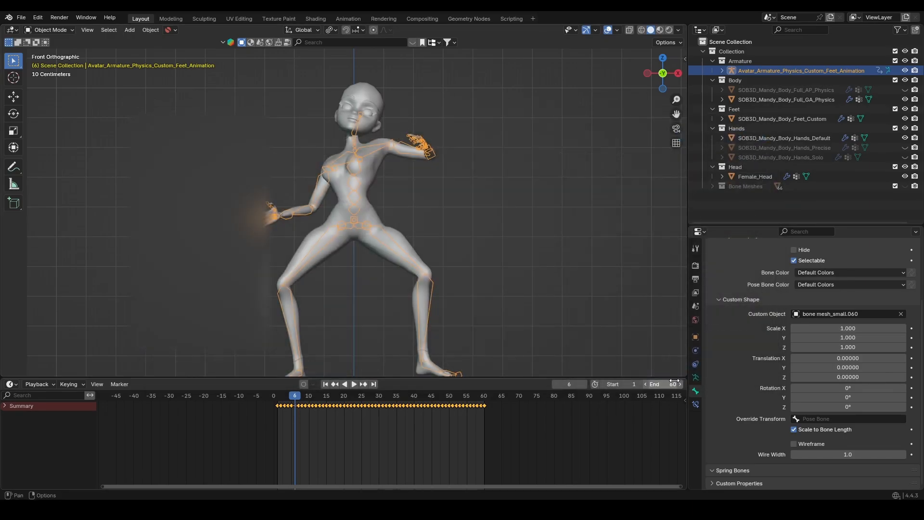
# - Switch to File Explorer and select SOB3D Mandy Devkit Physics Animation.fbx in the Animation folder
pyautogui.scroll(-7, 553, 283)
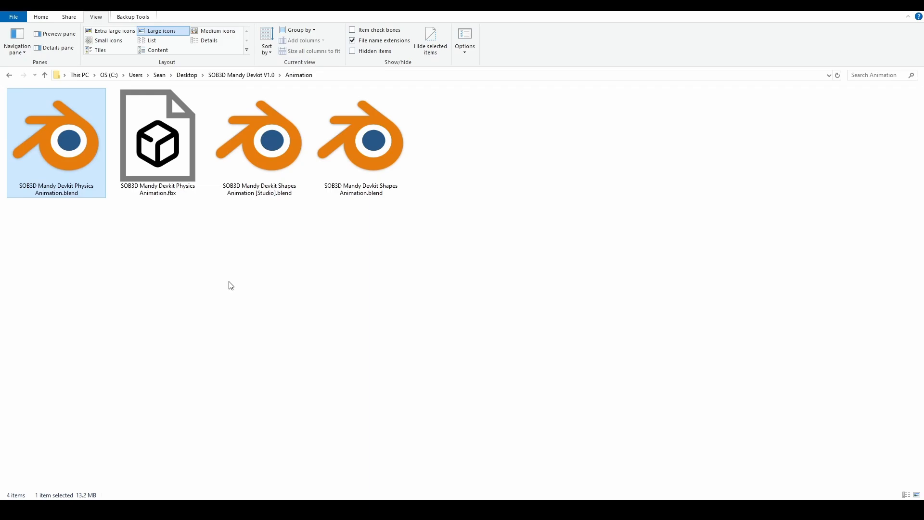
pyautogui.click(190, 180)
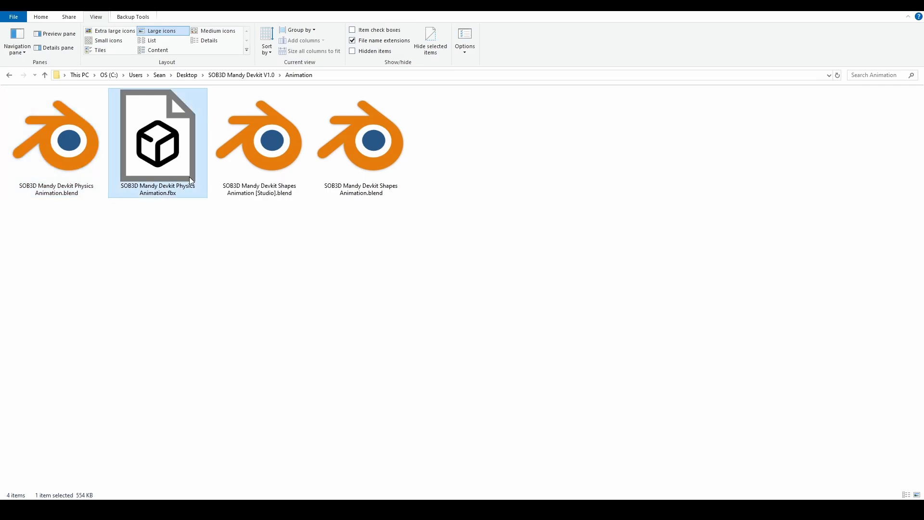
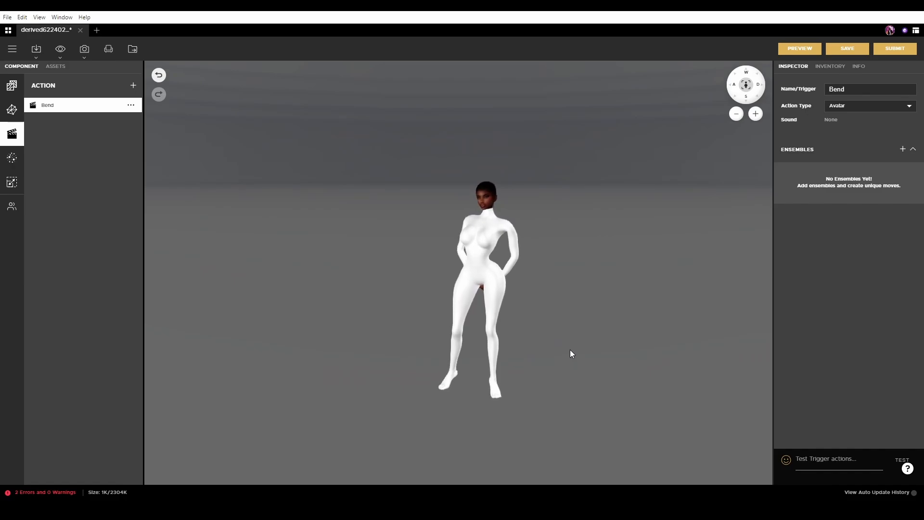
# - Switch to the avatar product editor and inspect the white-bodied avatar from several angles and distances
pyautogui.scroll(4, 570, 350)
pyautogui.scroll(-3, 530, 365)
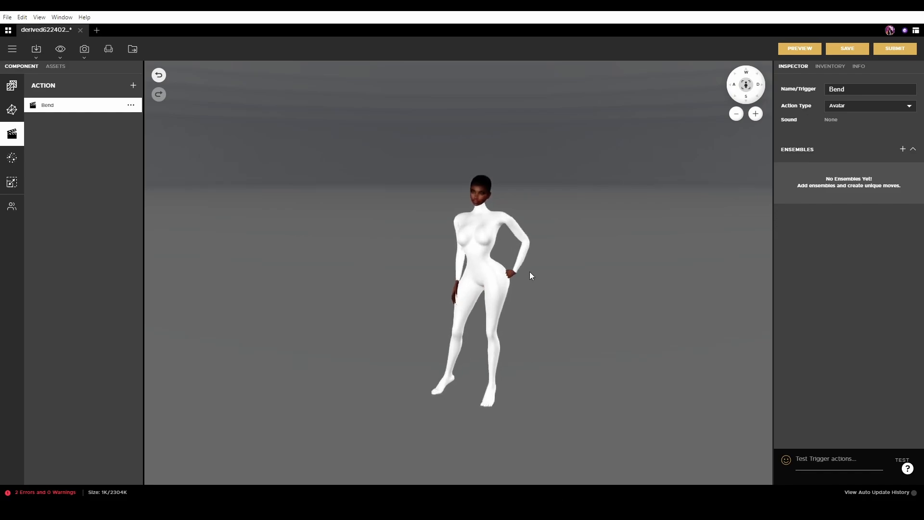
pyautogui.scroll(2, 568, 272)
pyautogui.scroll(2, 574, 256)
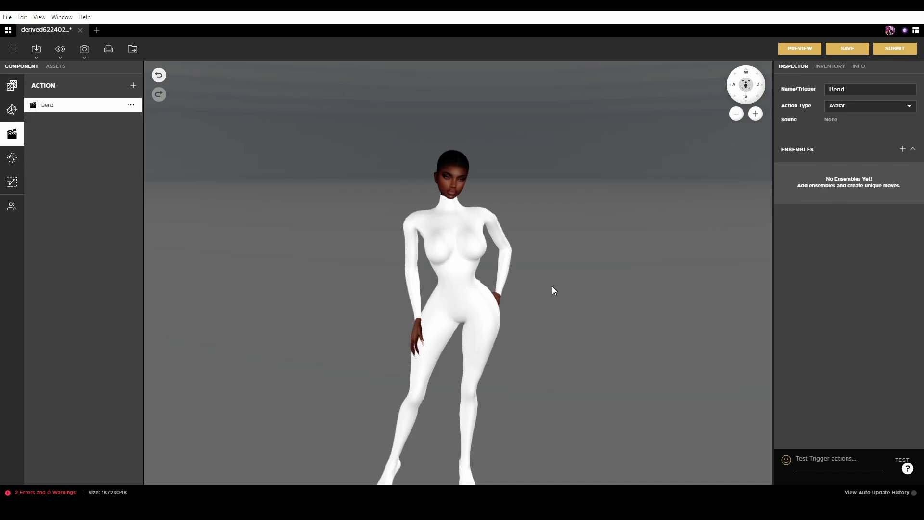
pyautogui.scroll(3, 553, 286)
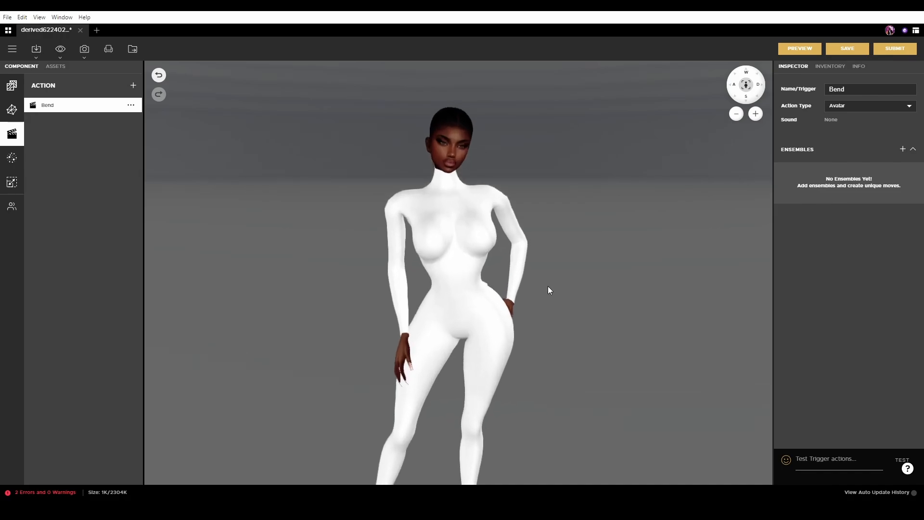
pyautogui.moveTo(548, 286)
pyautogui.mouseDown()
pyautogui.moveTo(598, 290)
pyautogui.moveTo(551, 295)
pyautogui.mouseUp()
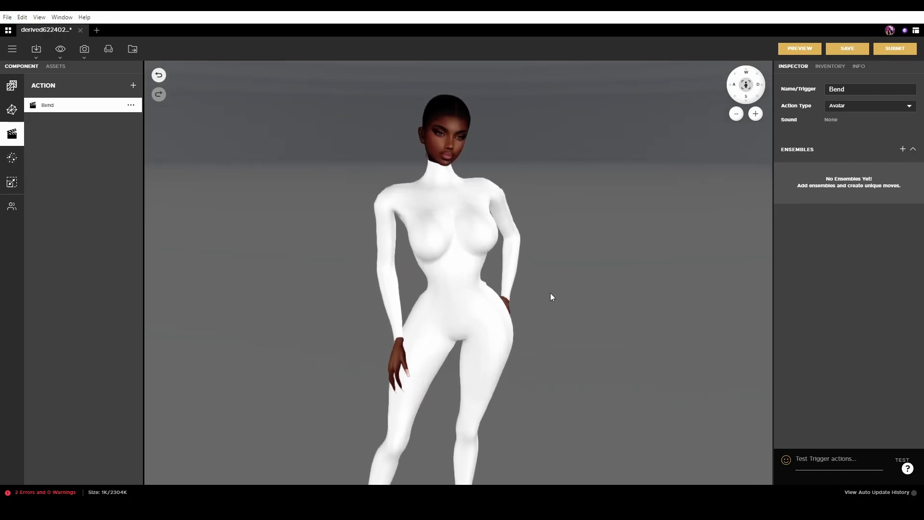
pyautogui.moveTo(547, 295); pyautogui.dragTo(517, 297)
pyautogui.scroll(-4, 517, 298)
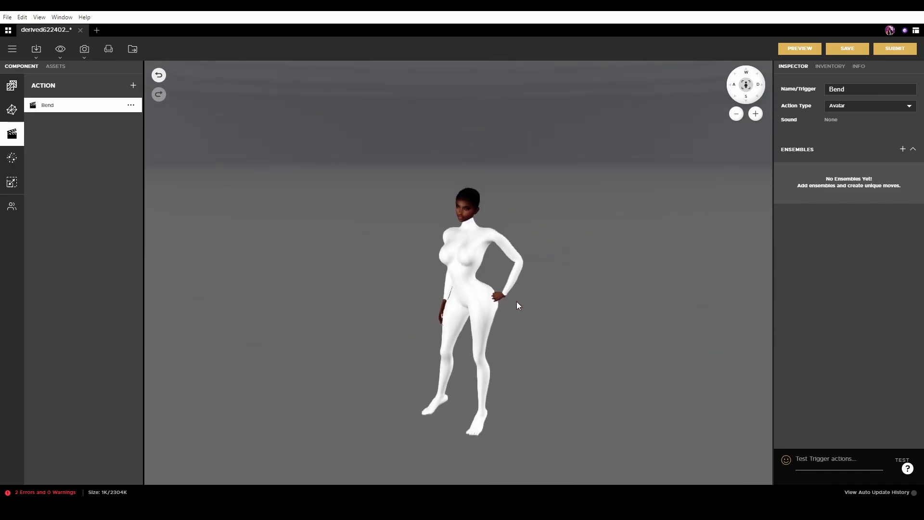
# - View the avatar from near and far and look over the animated armature in the Blender window
pyautogui.scroll(4, 509, 328)
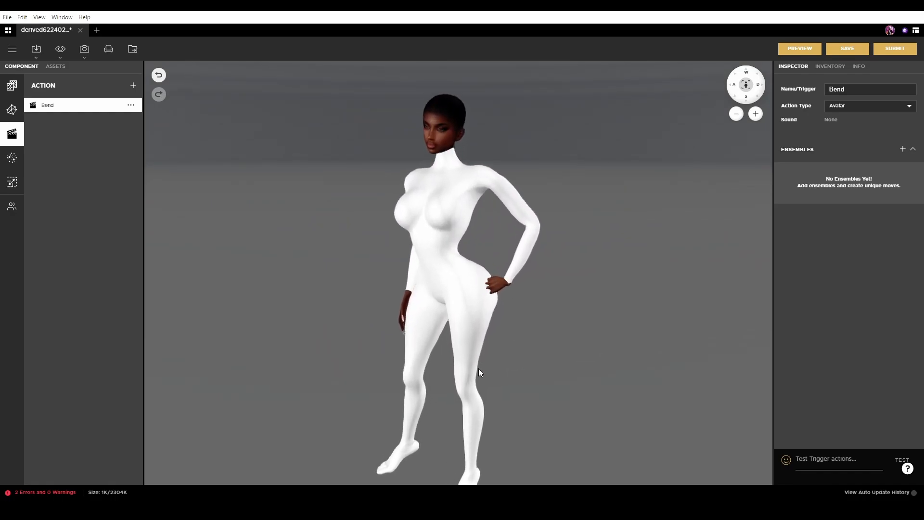
pyautogui.scroll(-4, 478, 368)
pyautogui.scroll(2, 422, 247)
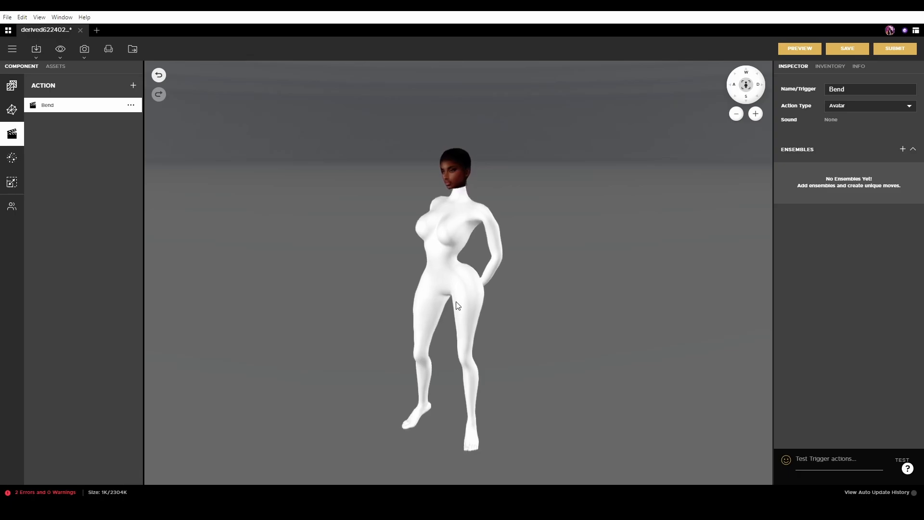
pyautogui.scroll(-3, 460, 310)
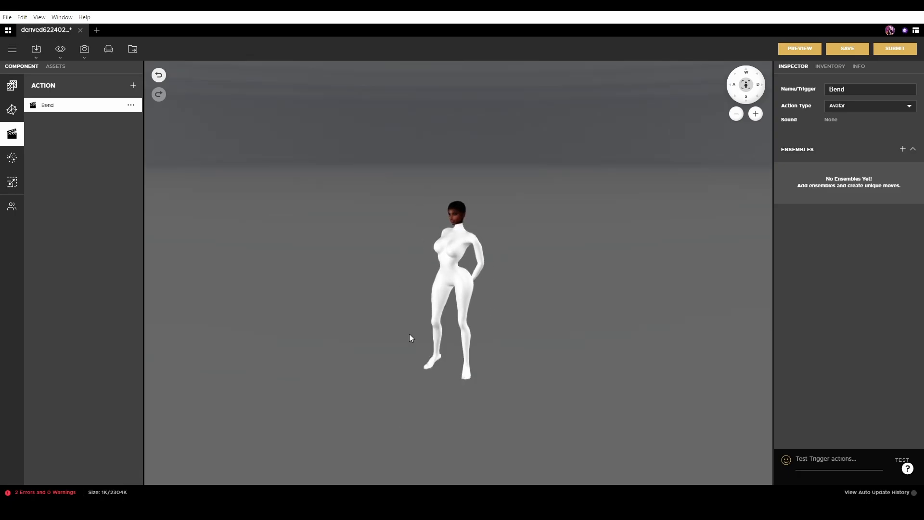
pyautogui.moveTo(554, 509)
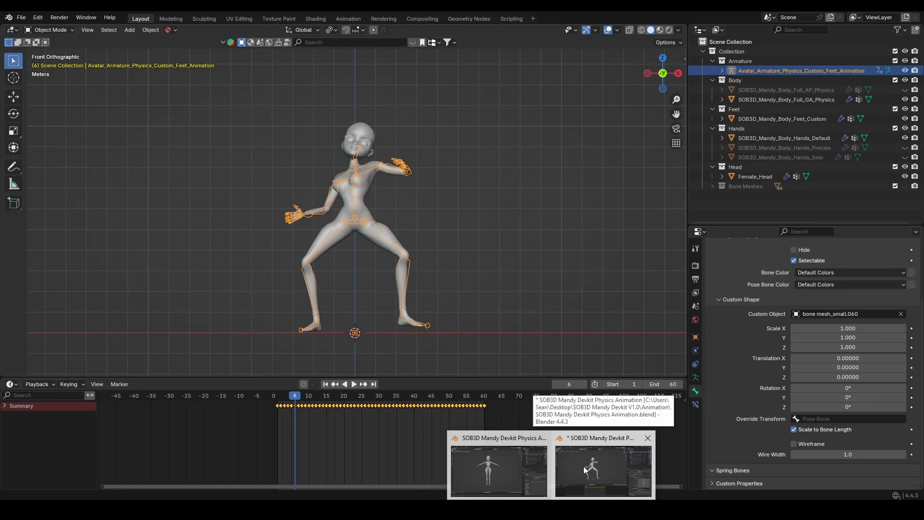
pyautogui.click(583, 465)
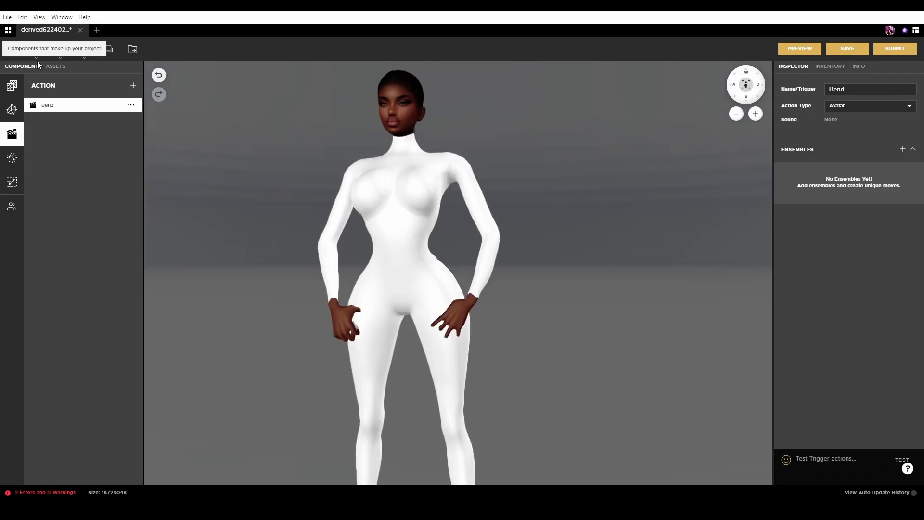
# - Import SOB3D Mandy Devkit Physics Animation.fbx with the imported skeleton and its Test_Jump physics animation, and adjust the asset list's width
pyautogui.click(36, 54)
pyautogui.click(54, 87)
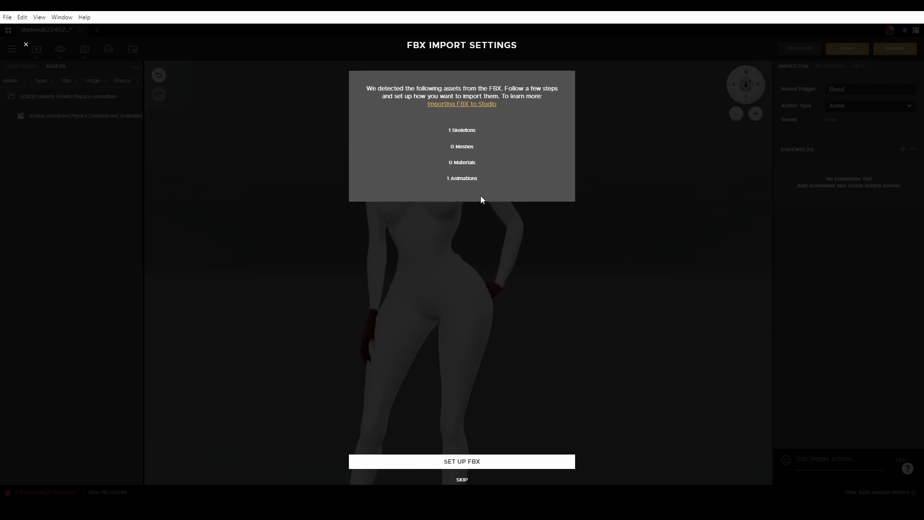
pyautogui.click(505, 465)
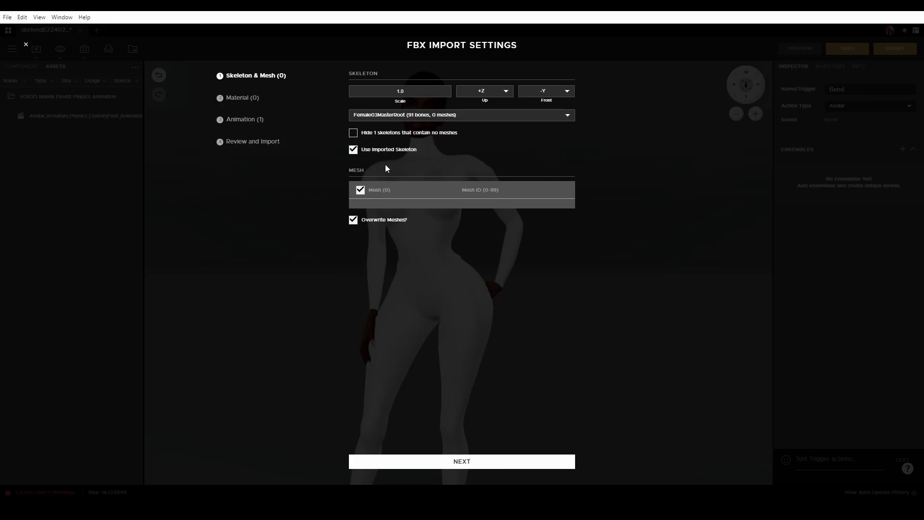
pyautogui.click(480, 462)
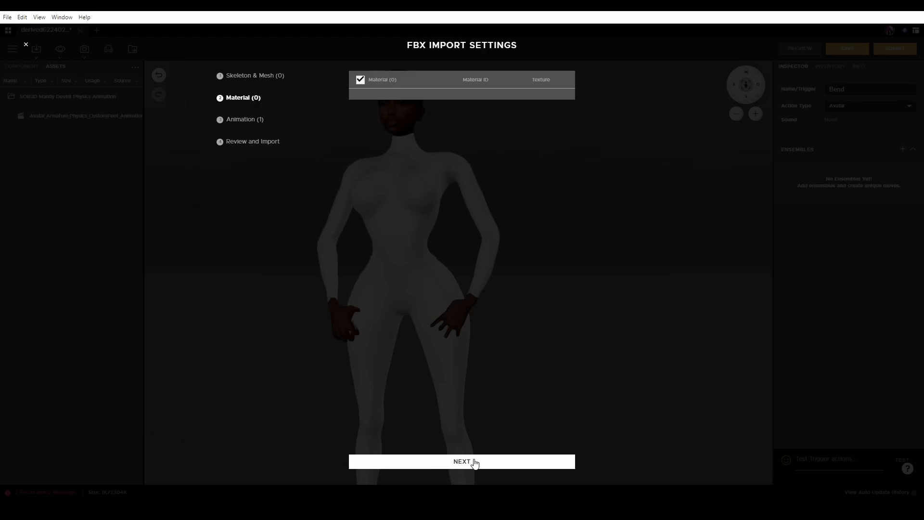
pyautogui.click(474, 462)
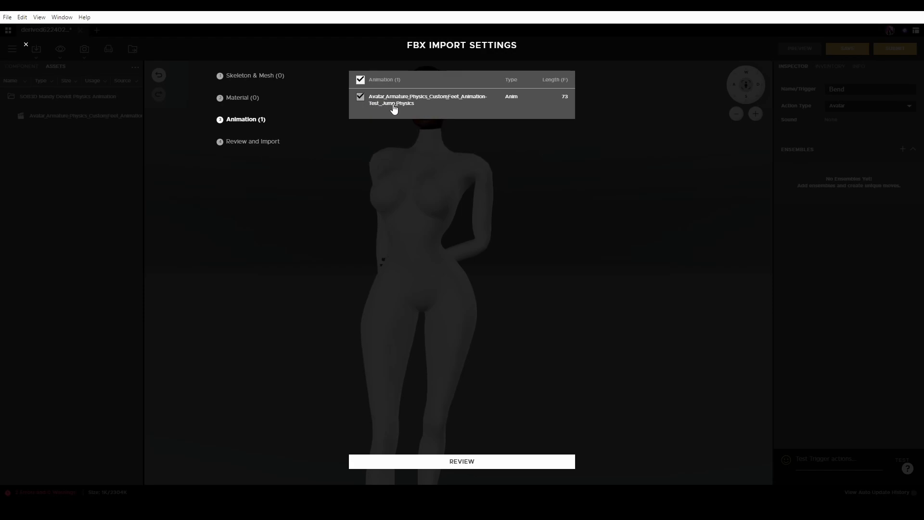
pyautogui.click(462, 462)
pyautogui.click(462, 462)
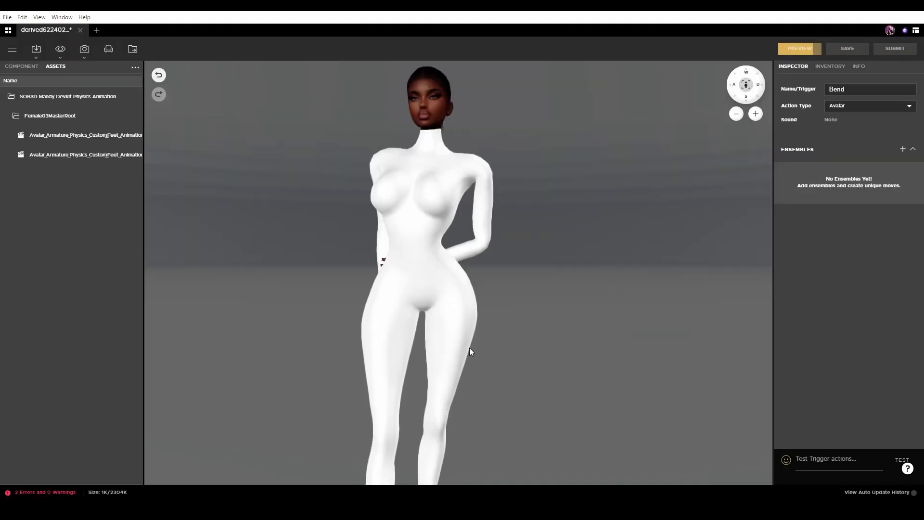
pyautogui.moveTo(481, 386); pyautogui.dragTo(466, 401)
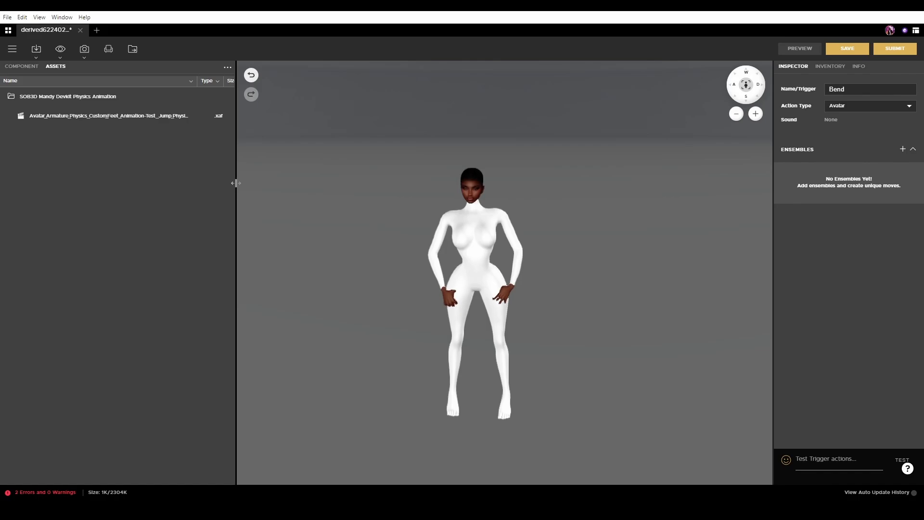
pyautogui.moveTo(236, 183); pyautogui.dragTo(163, 185)
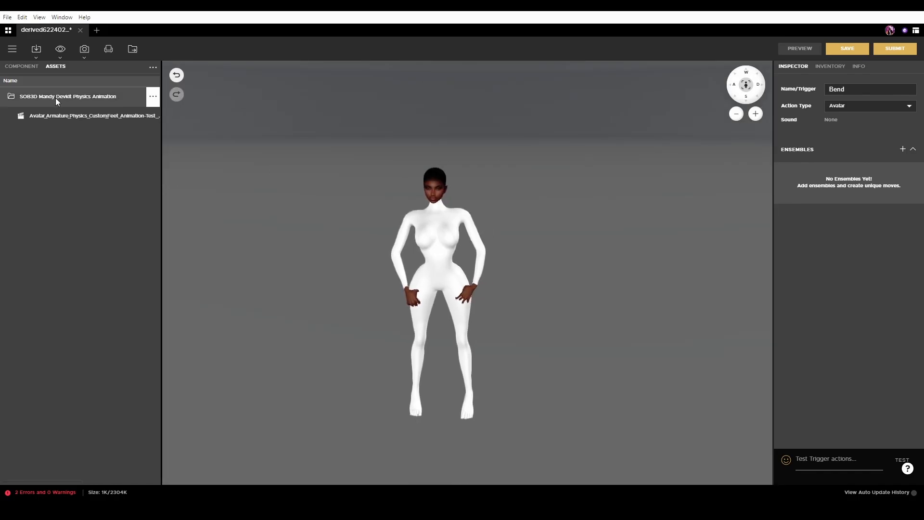
# - Delete the Bend action and add a new action in its place
pyautogui.click(24, 69)
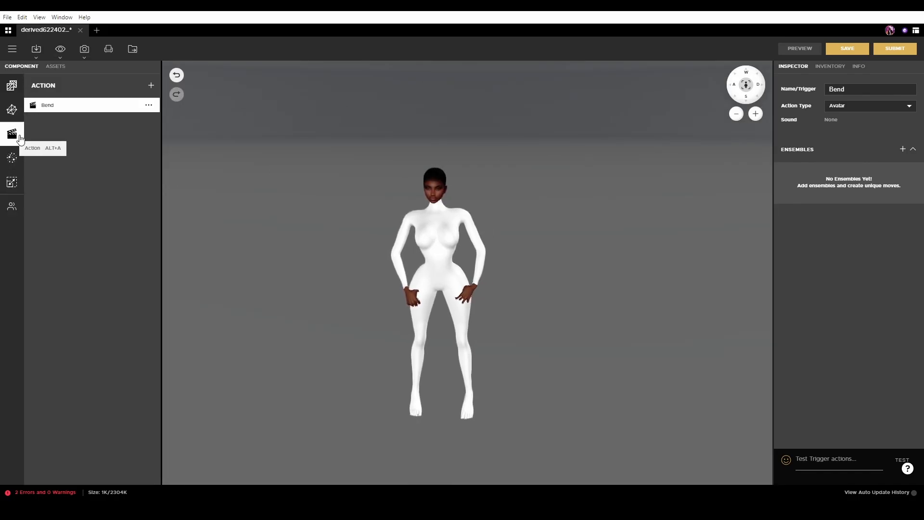
pyautogui.press('Delete')
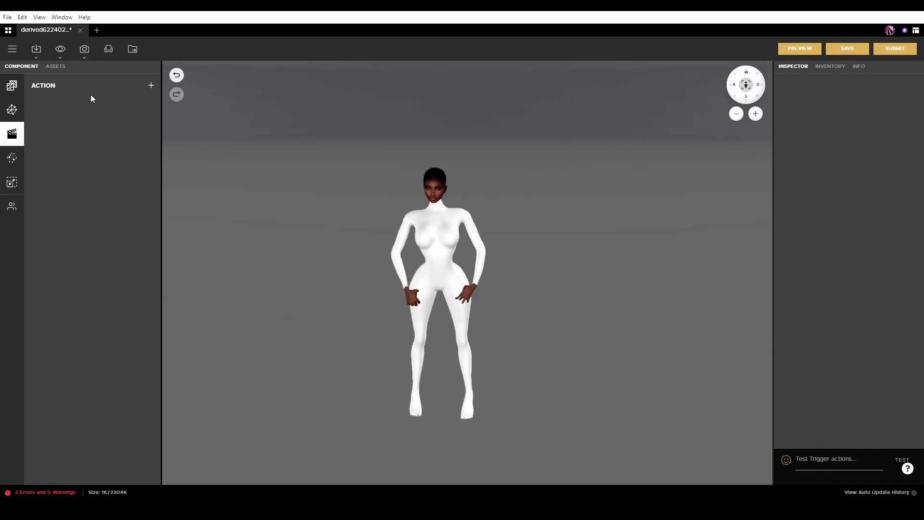
pyautogui.click(152, 86)
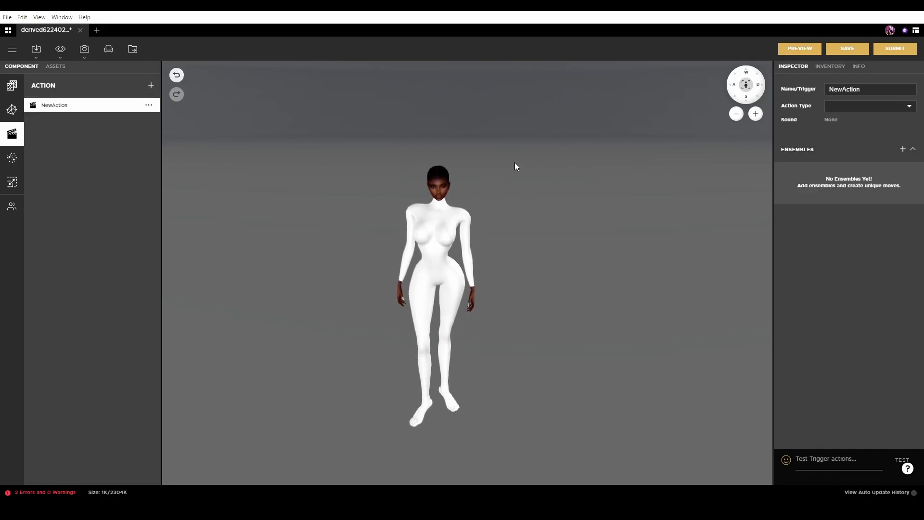
# - Name the new action Jump and set its action type to Avatar
pyautogui.doubleClick(867, 91)
pyautogui.write('Jump')
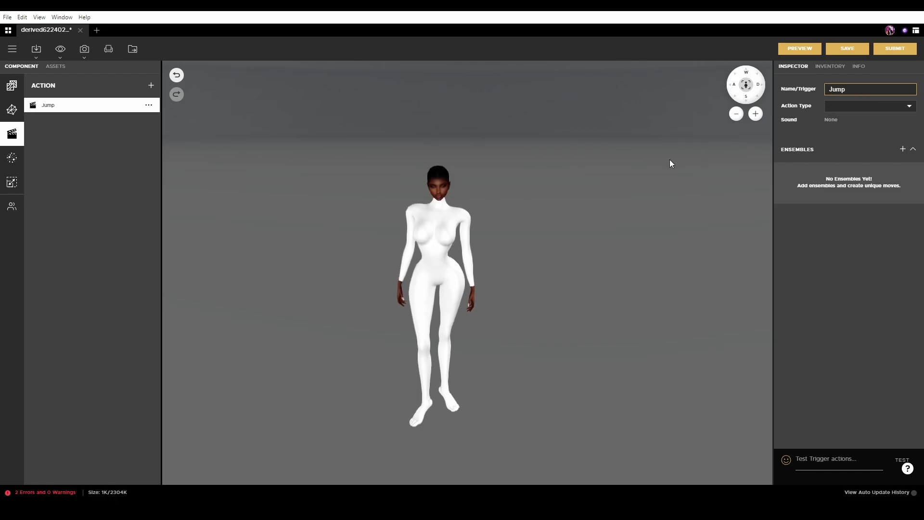
pyautogui.click(868, 107)
pyautogui.click(860, 133)
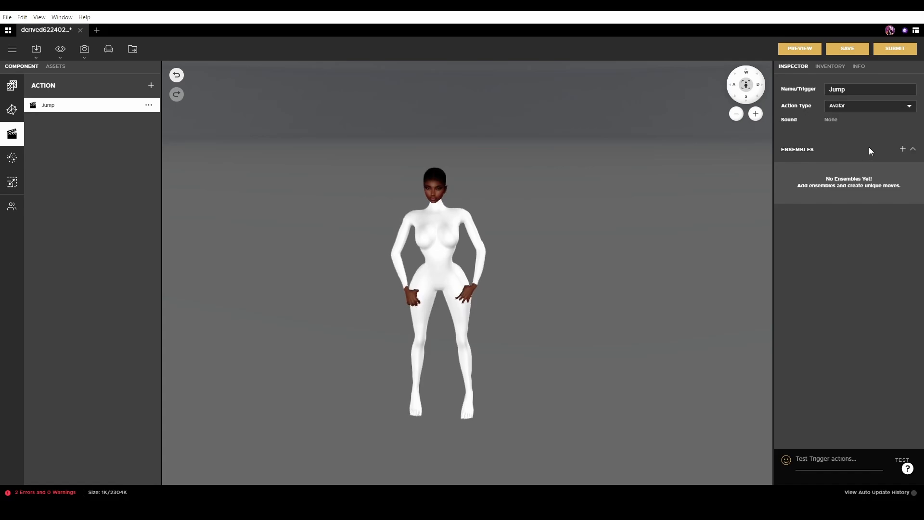
# - Add an ensemble to the Jump action and assign the imported Test_Jump physics XAF as its skeletal animation
pyautogui.click(902, 150)
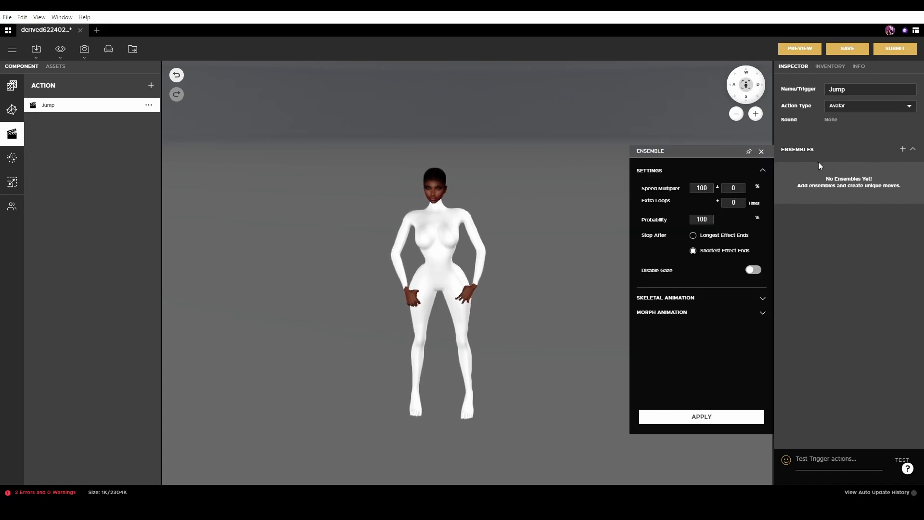
pyautogui.click(764, 299)
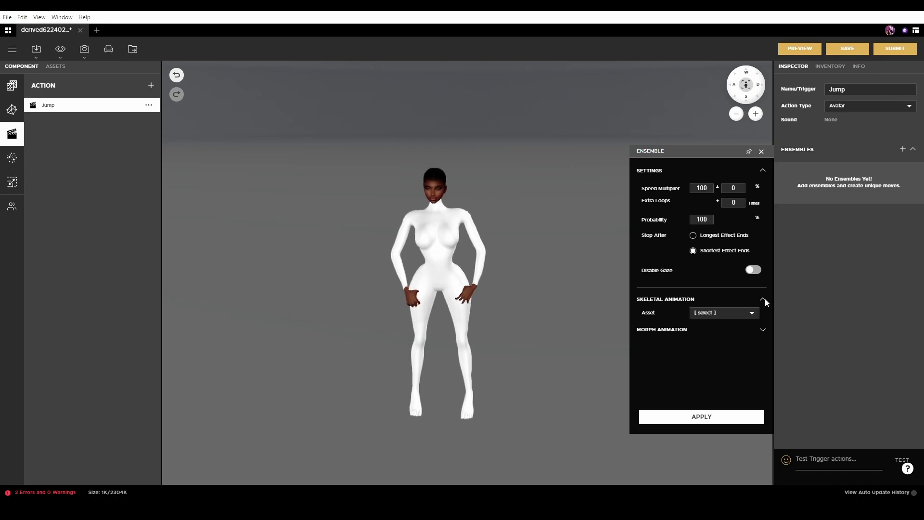
pyautogui.click(716, 314)
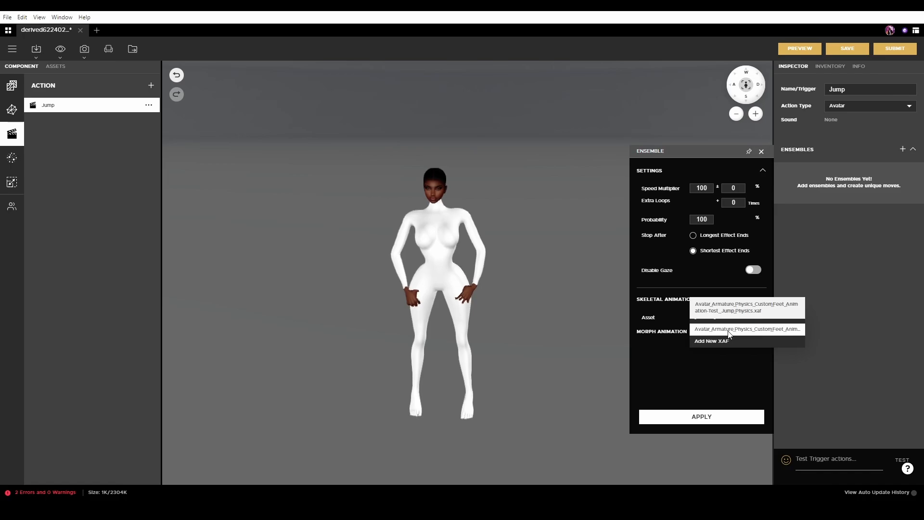
pyautogui.click(729, 330)
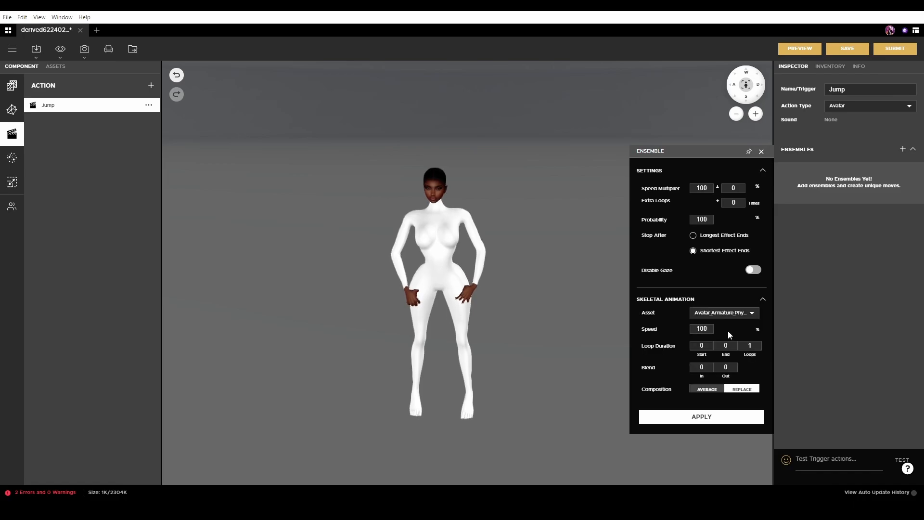
# - Set the skeletal animation's loops to 0 and apply the ensemble to the Jump action
pyautogui.scroll(-2, 745, 350)
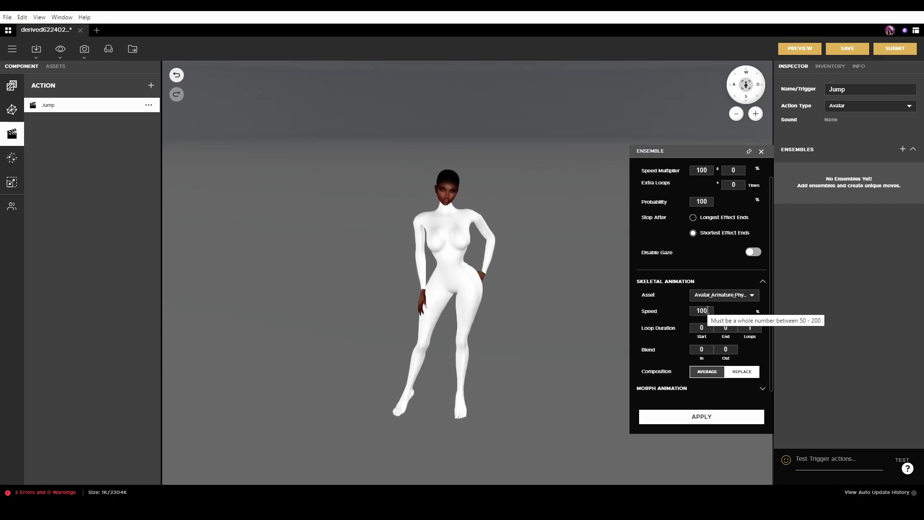
pyautogui.click(753, 328)
pyautogui.write('0')
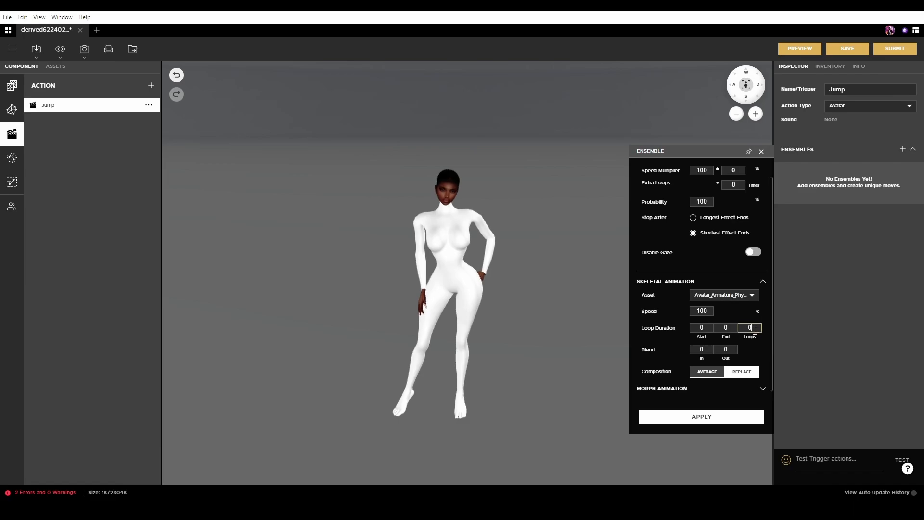
pyautogui.doubleClick(745, 329)
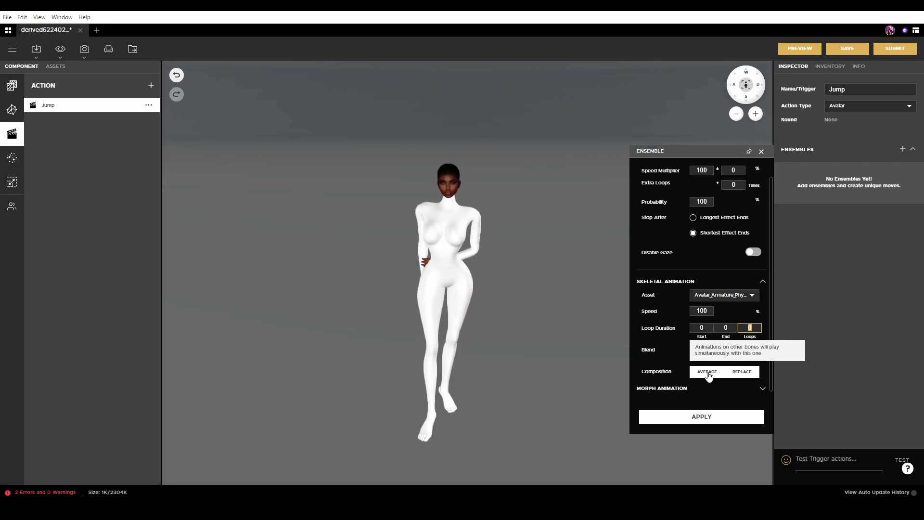
pyautogui.click(707, 373)
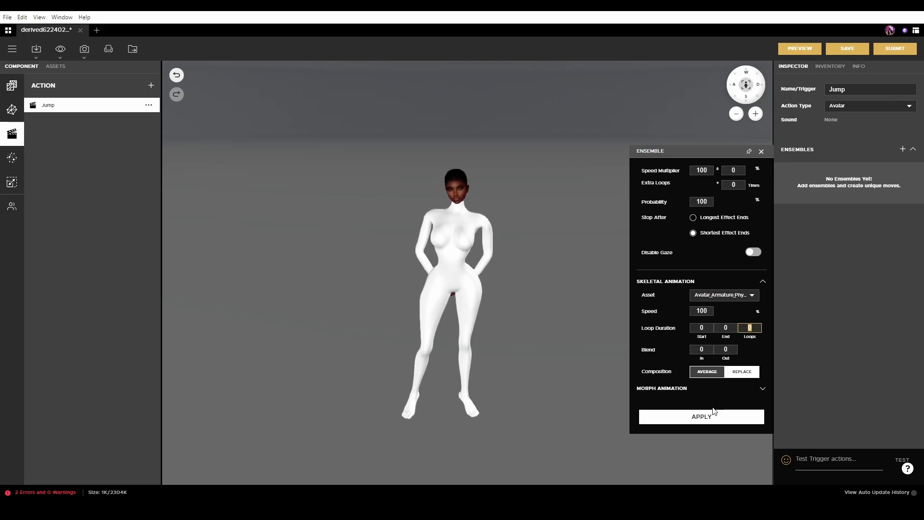
pyautogui.click(707, 423)
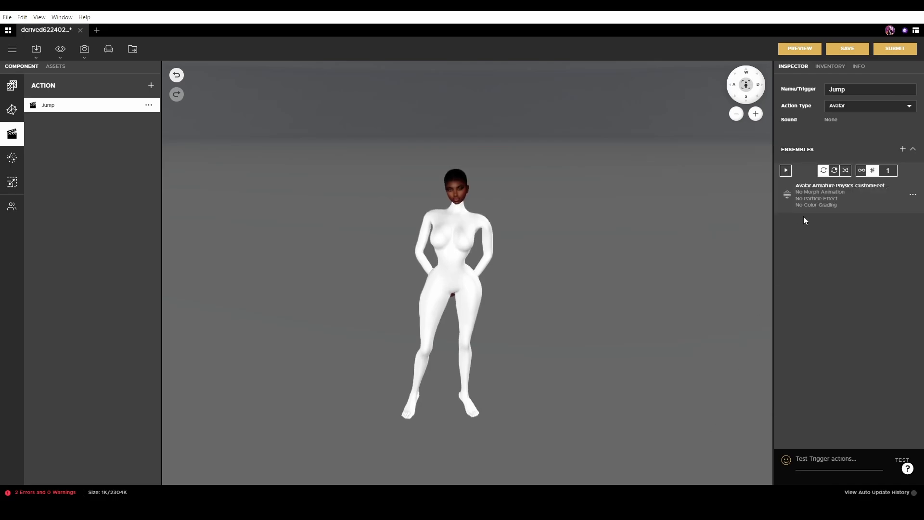
# - Preview the product and play the Jump action's ensemble to check the physics movement on the avatar
pyautogui.click(799, 47)
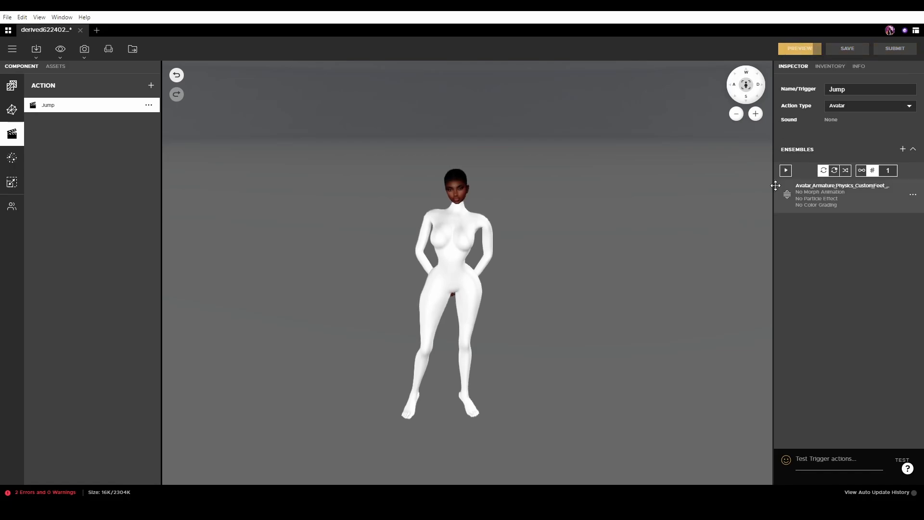
pyautogui.scroll(3, 624, 271)
pyautogui.scroll(-3, 586, 273)
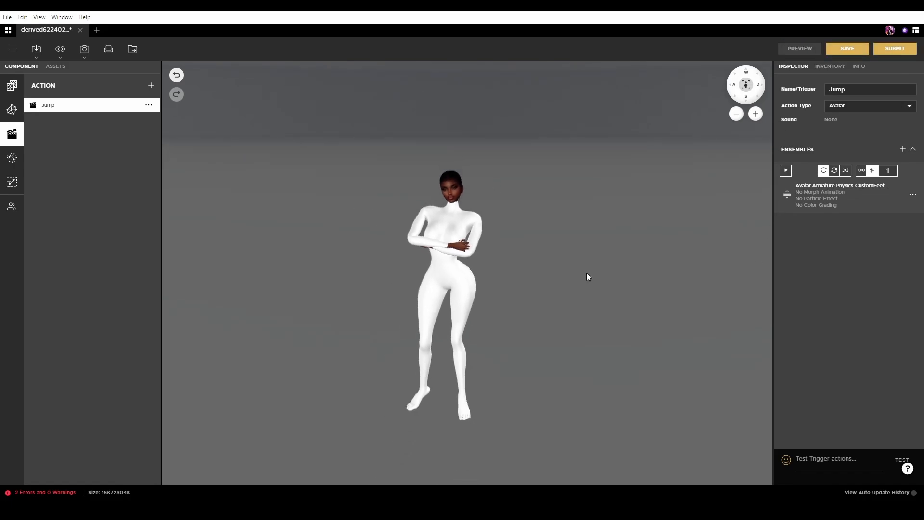
pyautogui.scroll(3, 600, 284)
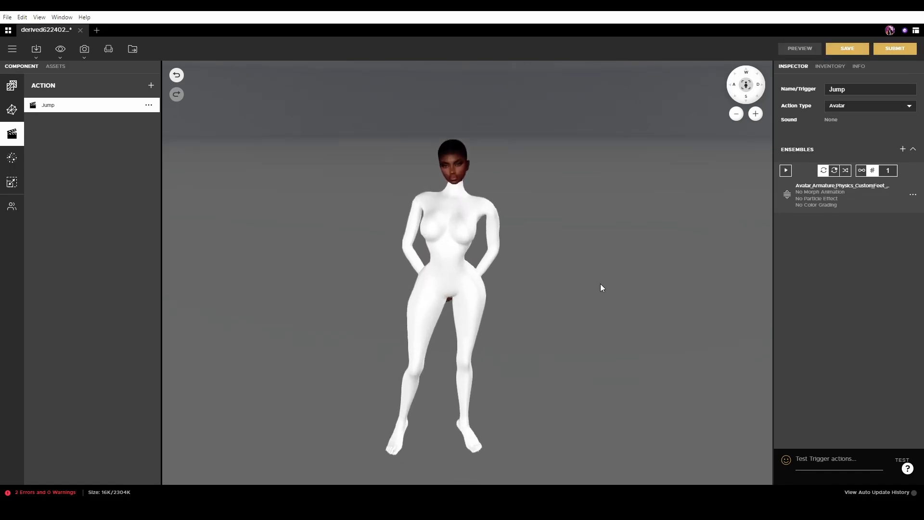
pyautogui.click(786, 171)
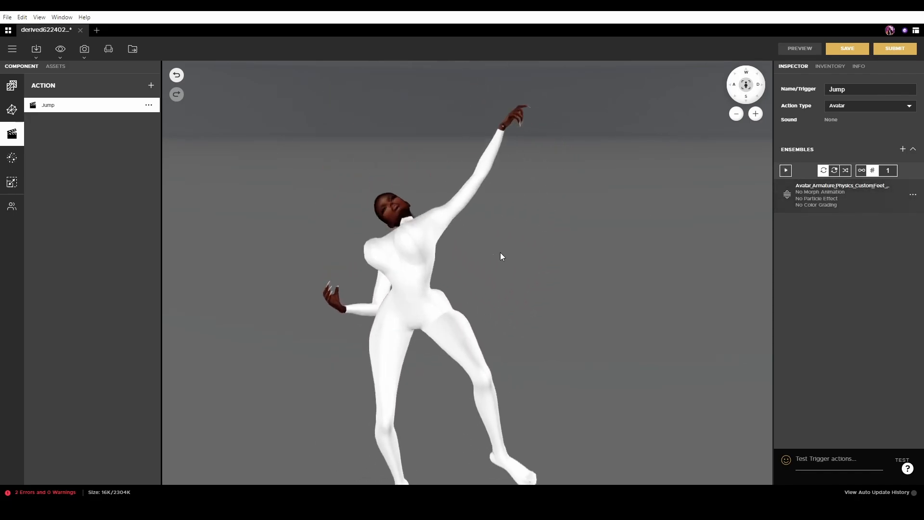
pyautogui.scroll(-3, 501, 252)
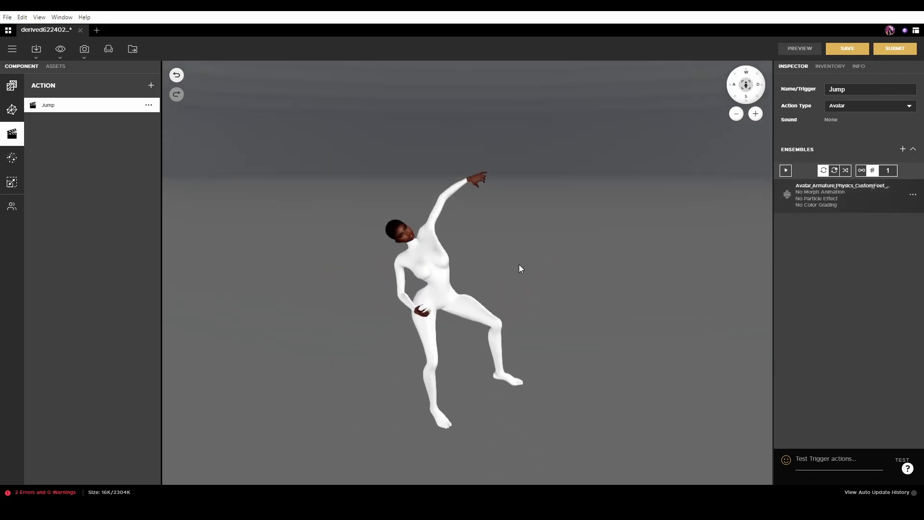